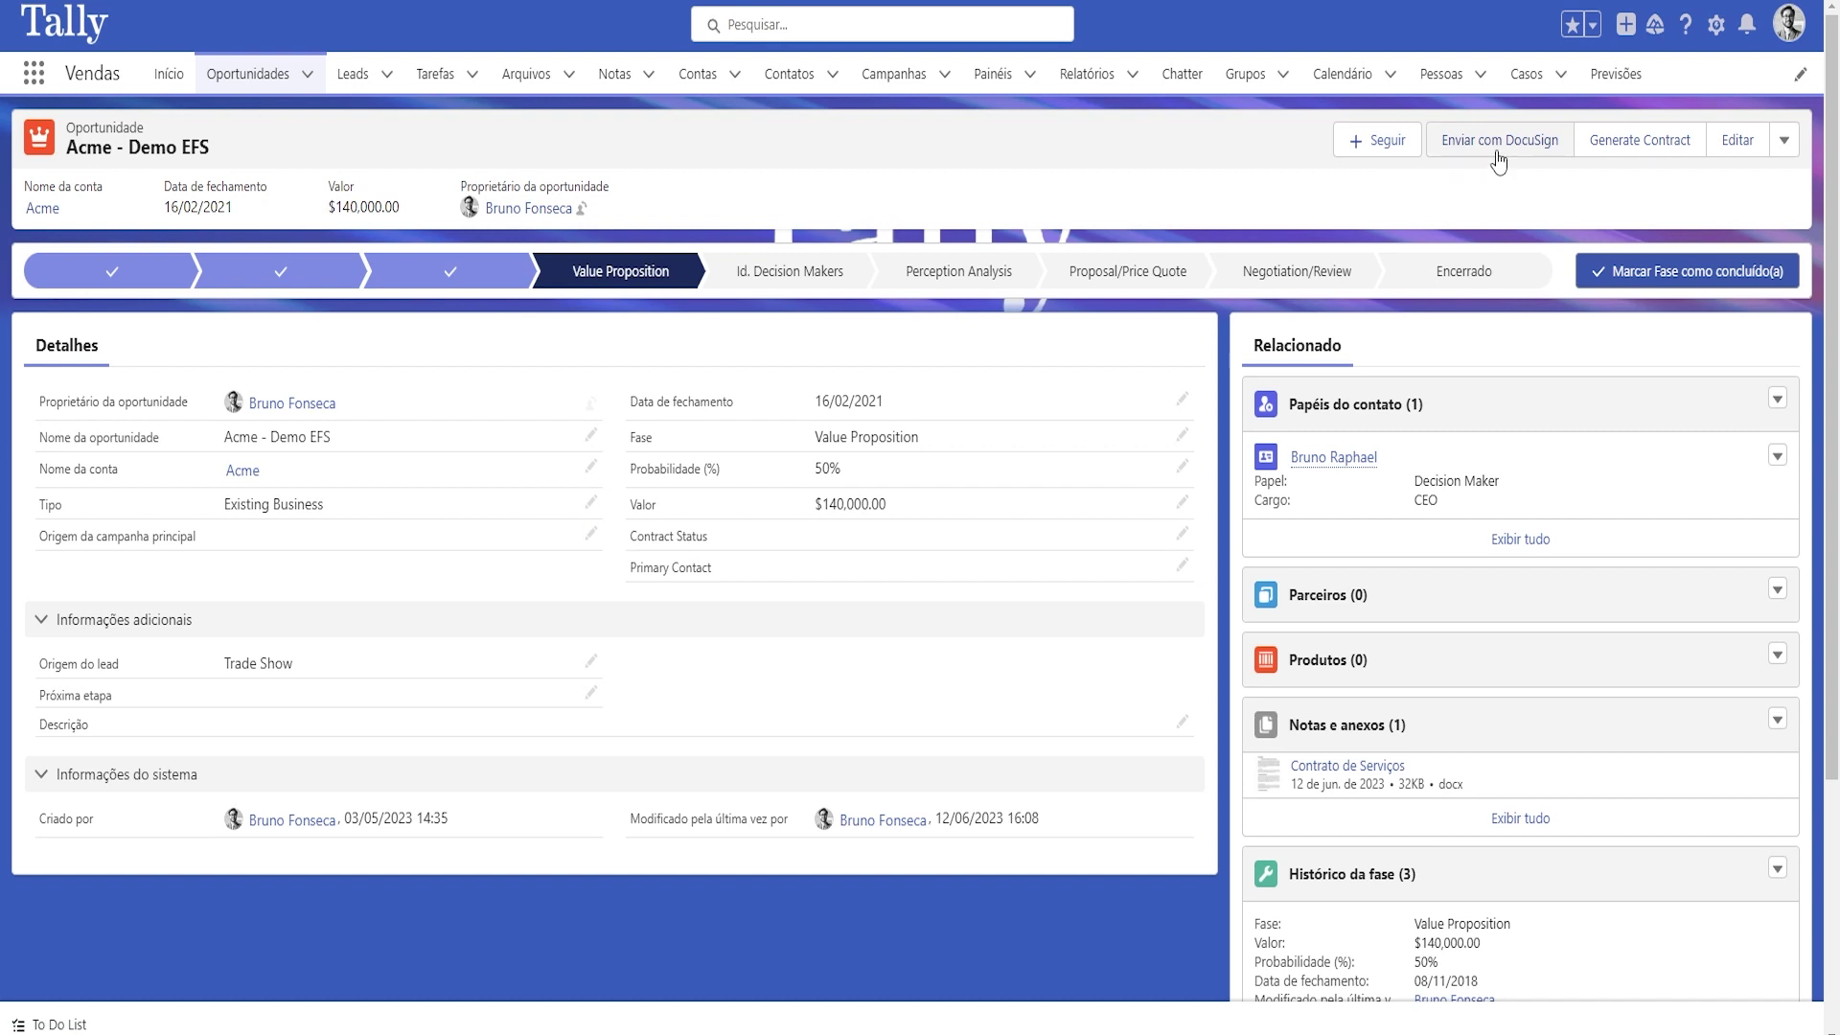
Step: Start a DocuSign send of Contrato de Serviços from Acme - Demo EFS and advance to Recipients
{"action": "left_click", "coordinate": [1498, 144]}
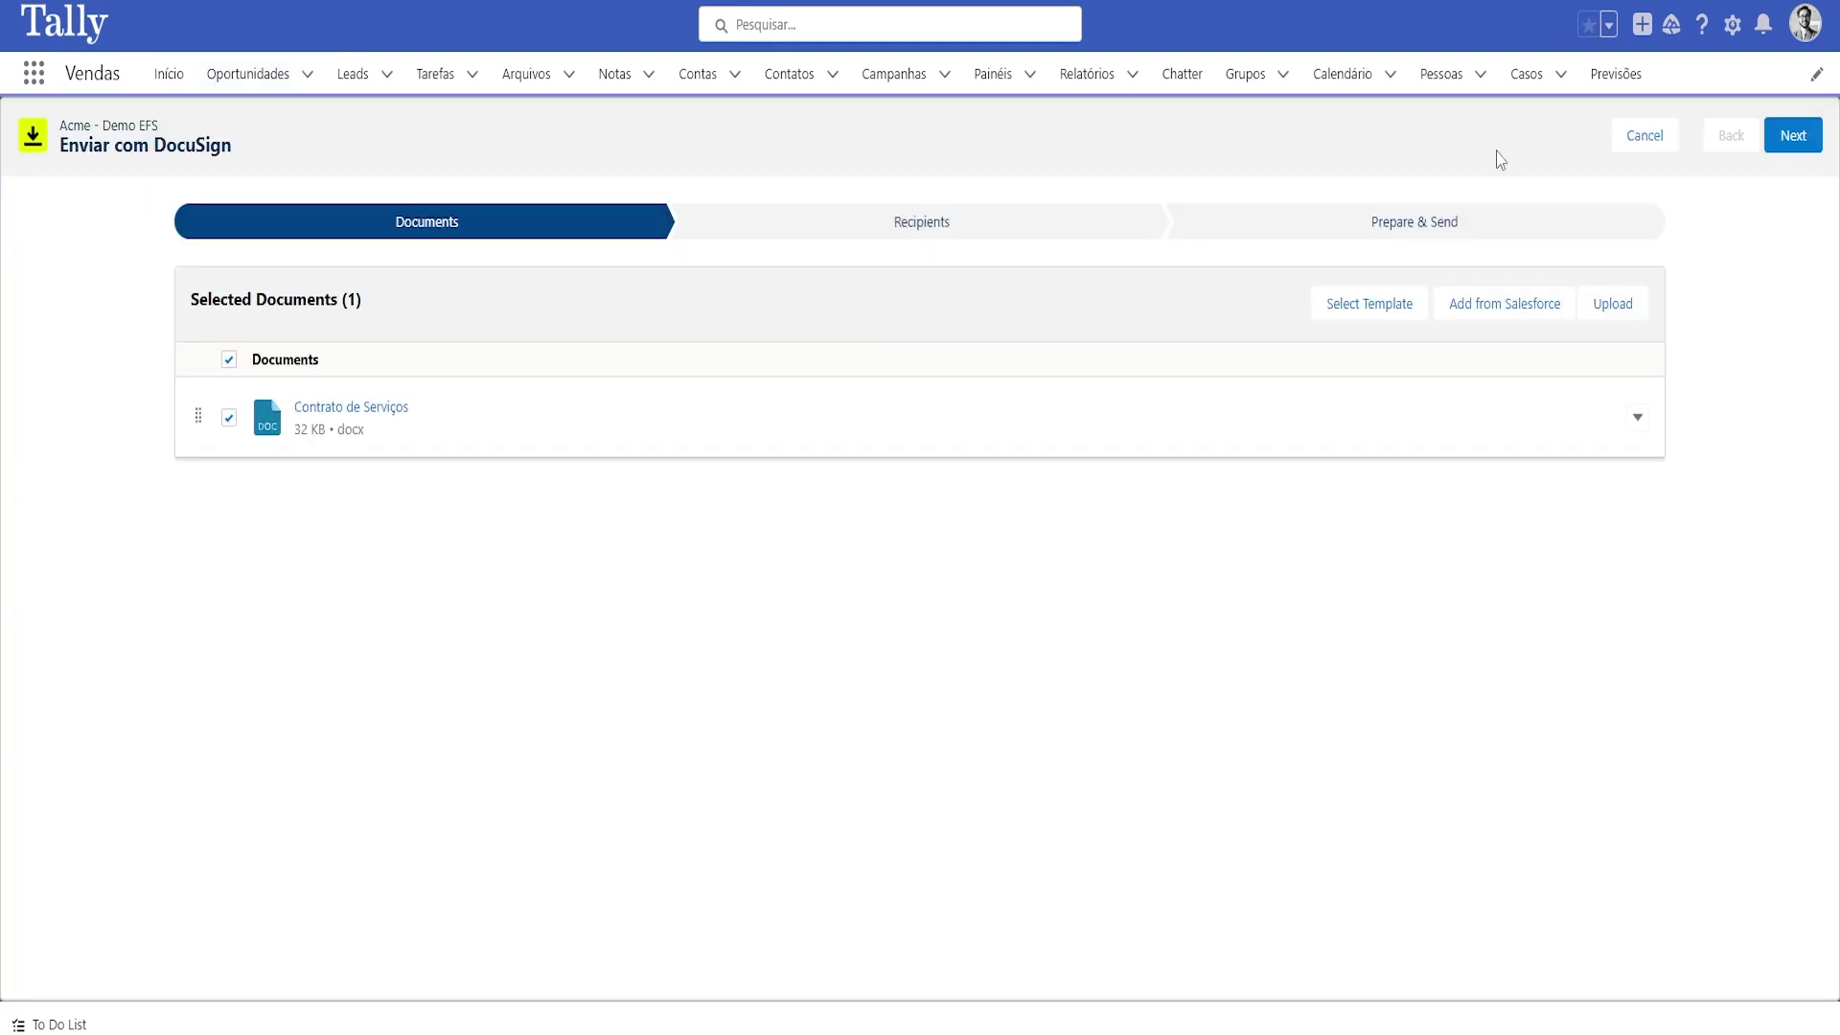
{"action": "left_click", "coordinate": [1792, 136]}
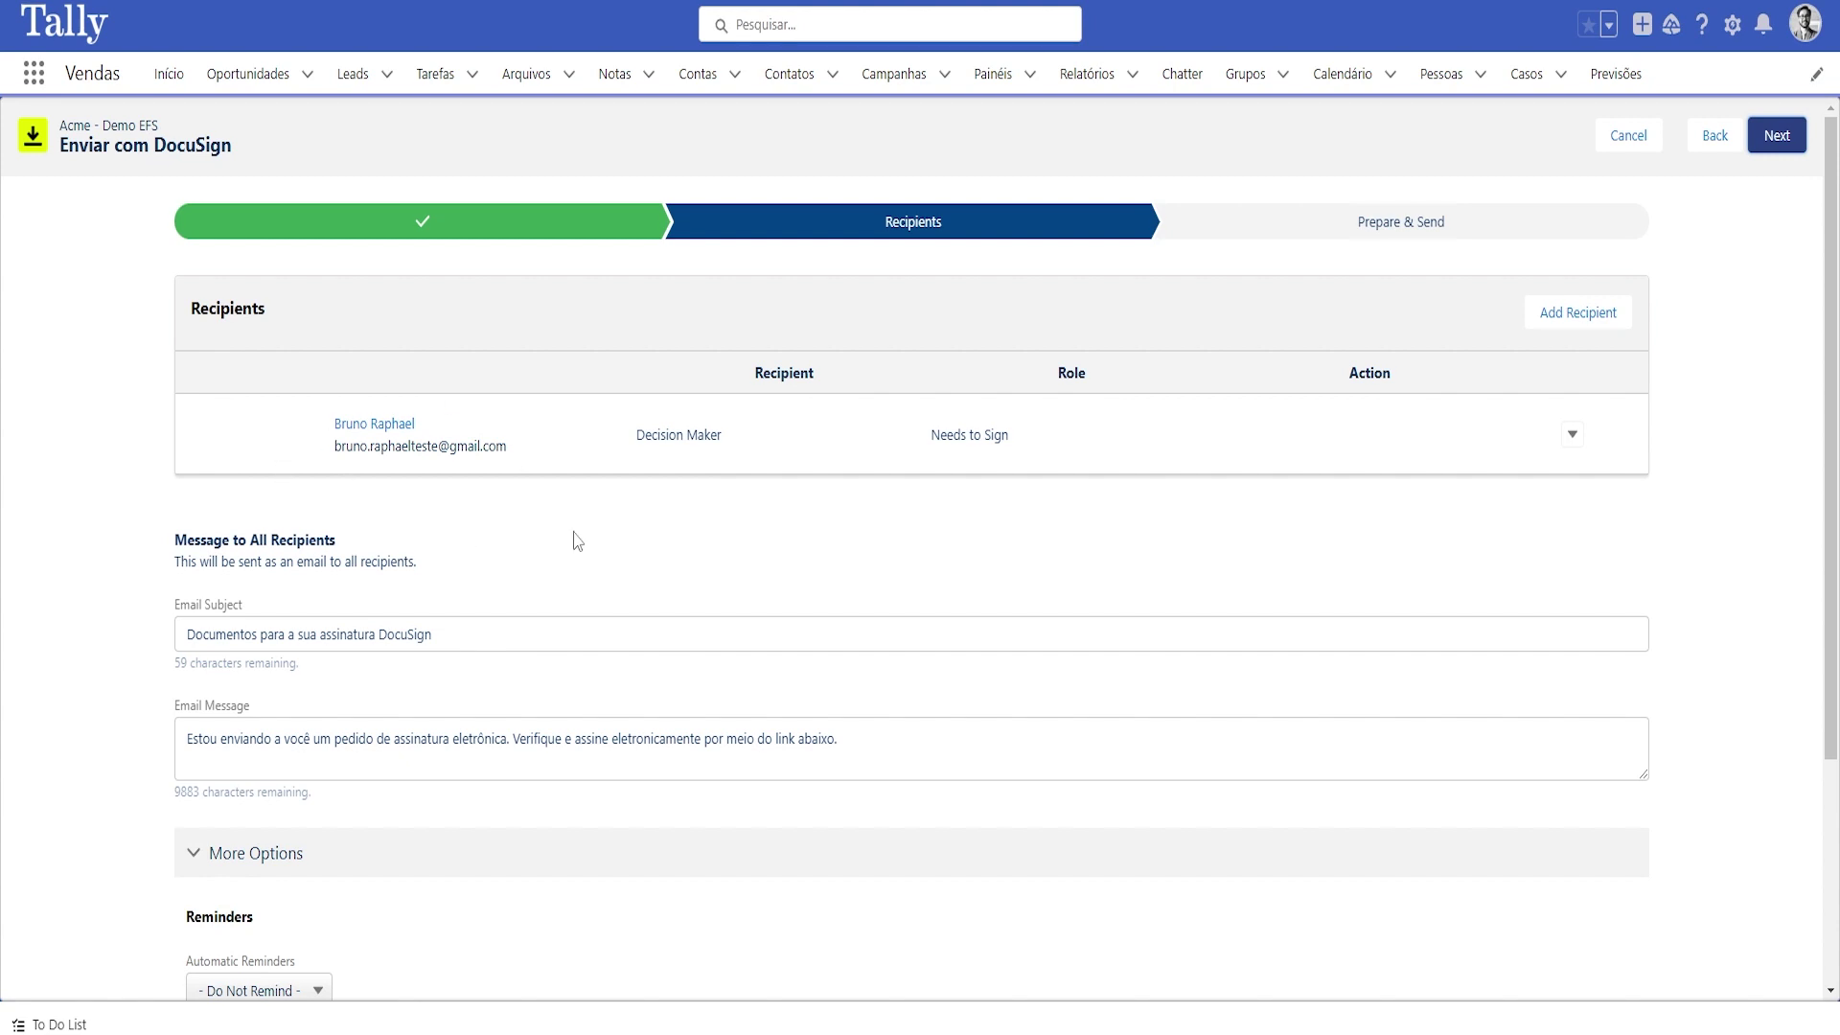
Step: Under More Options, set Automatic Reminders to Every 2 days and change envelope expiry from 120 to 30 days
{"action": "left_click_drag", "start_coordinate": [460, 633], "coordinate": [184, 634]}
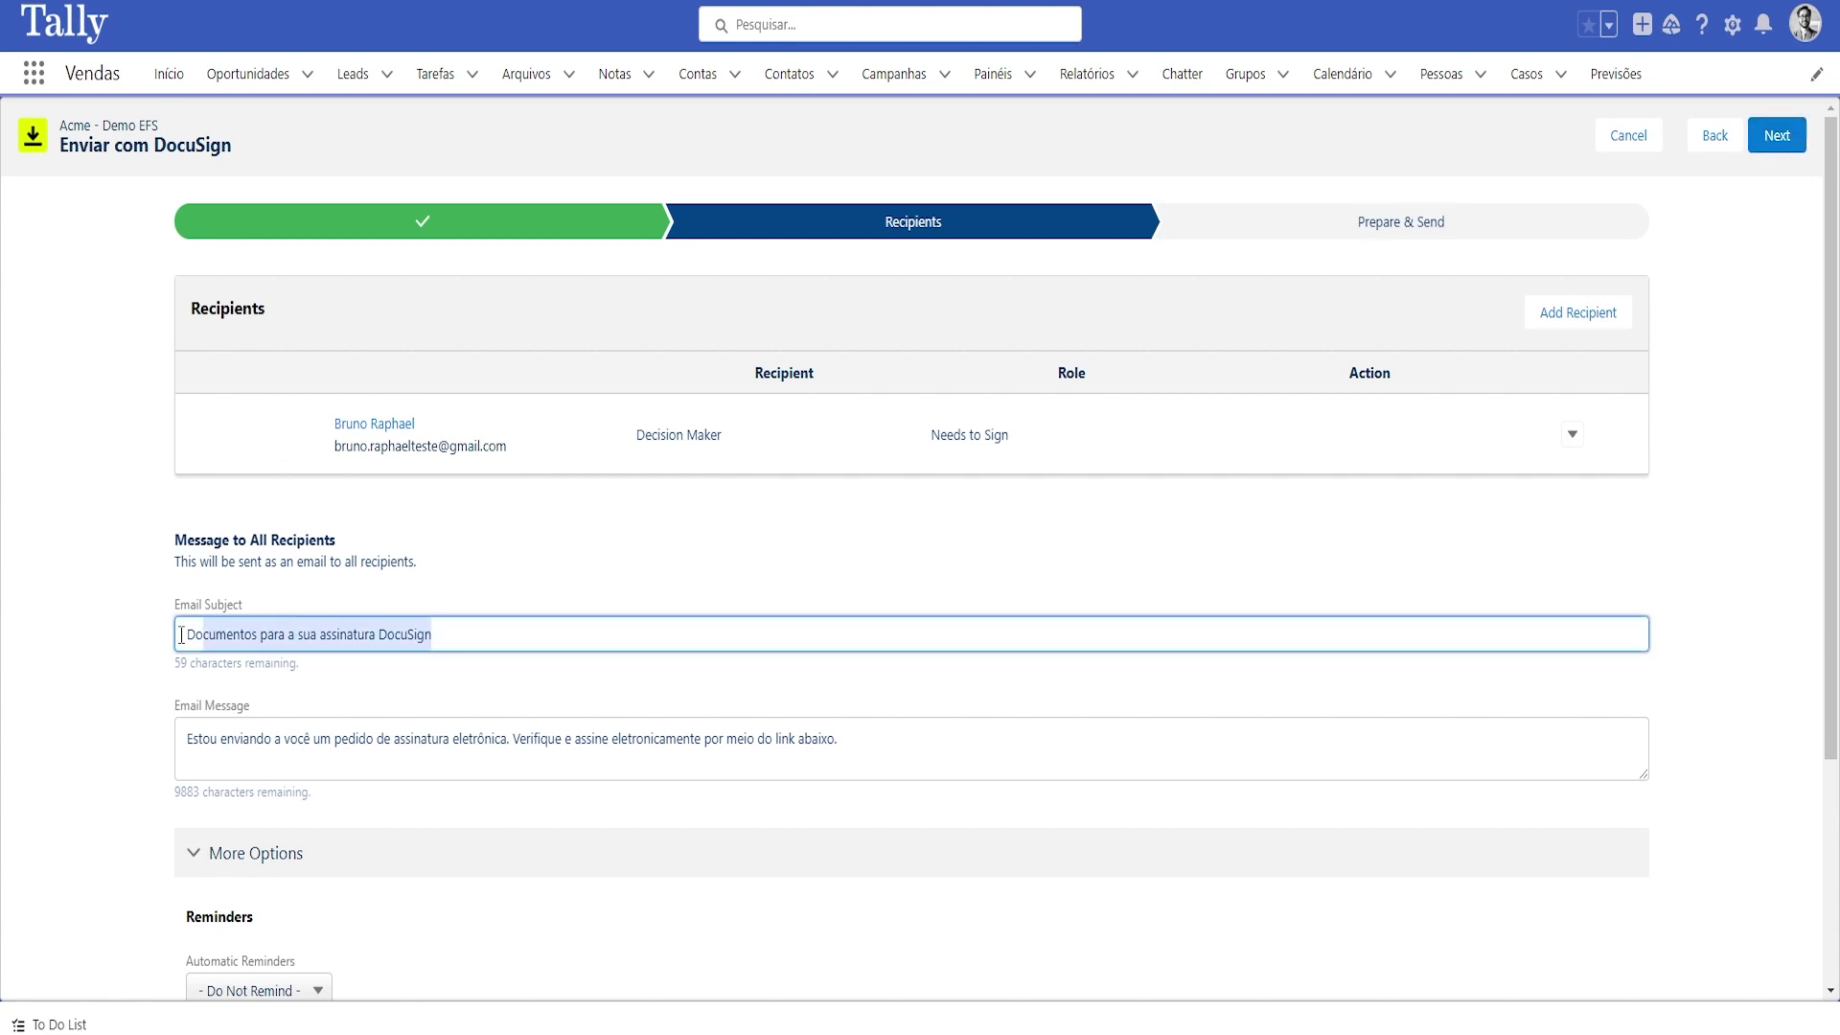
{"action": "left_click_drag", "start_coordinate": [838, 739], "coordinate": [125, 741]}
{"action": "key", "text": "Tab"}
{"action": "key", "text": "Tab"}
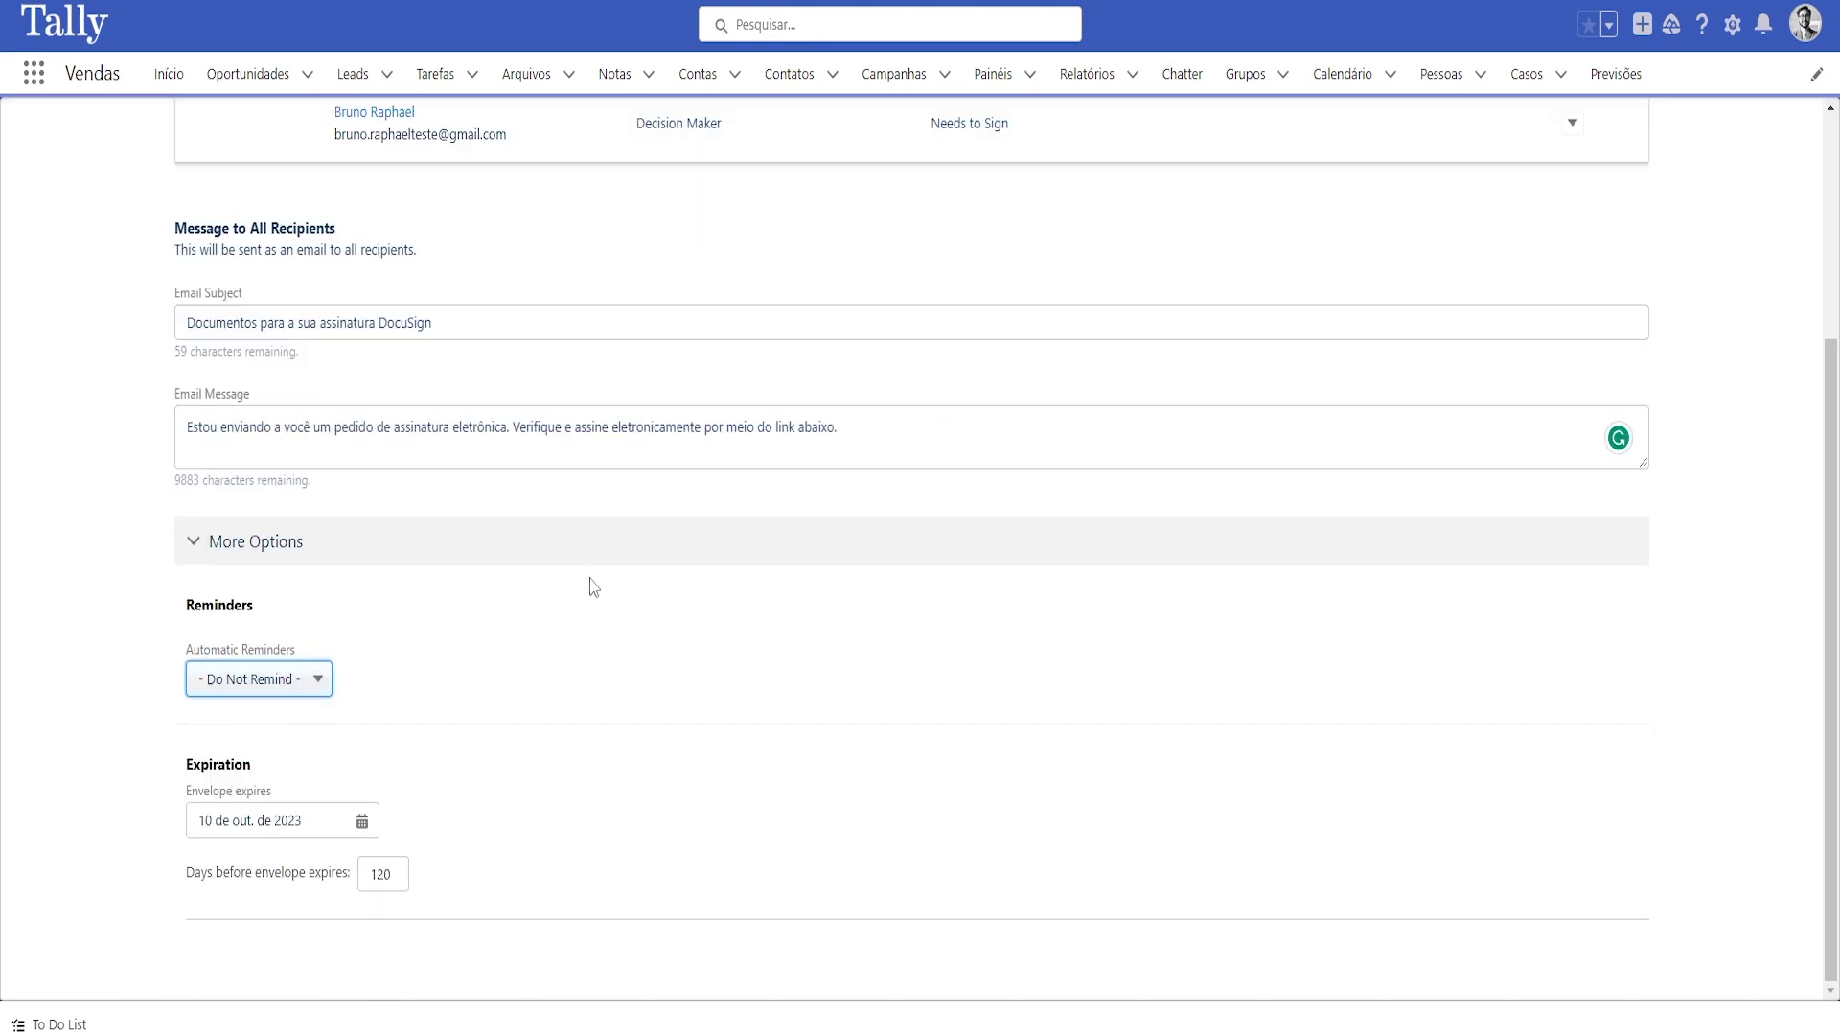
{"action": "left_click", "coordinate": [302, 685]}
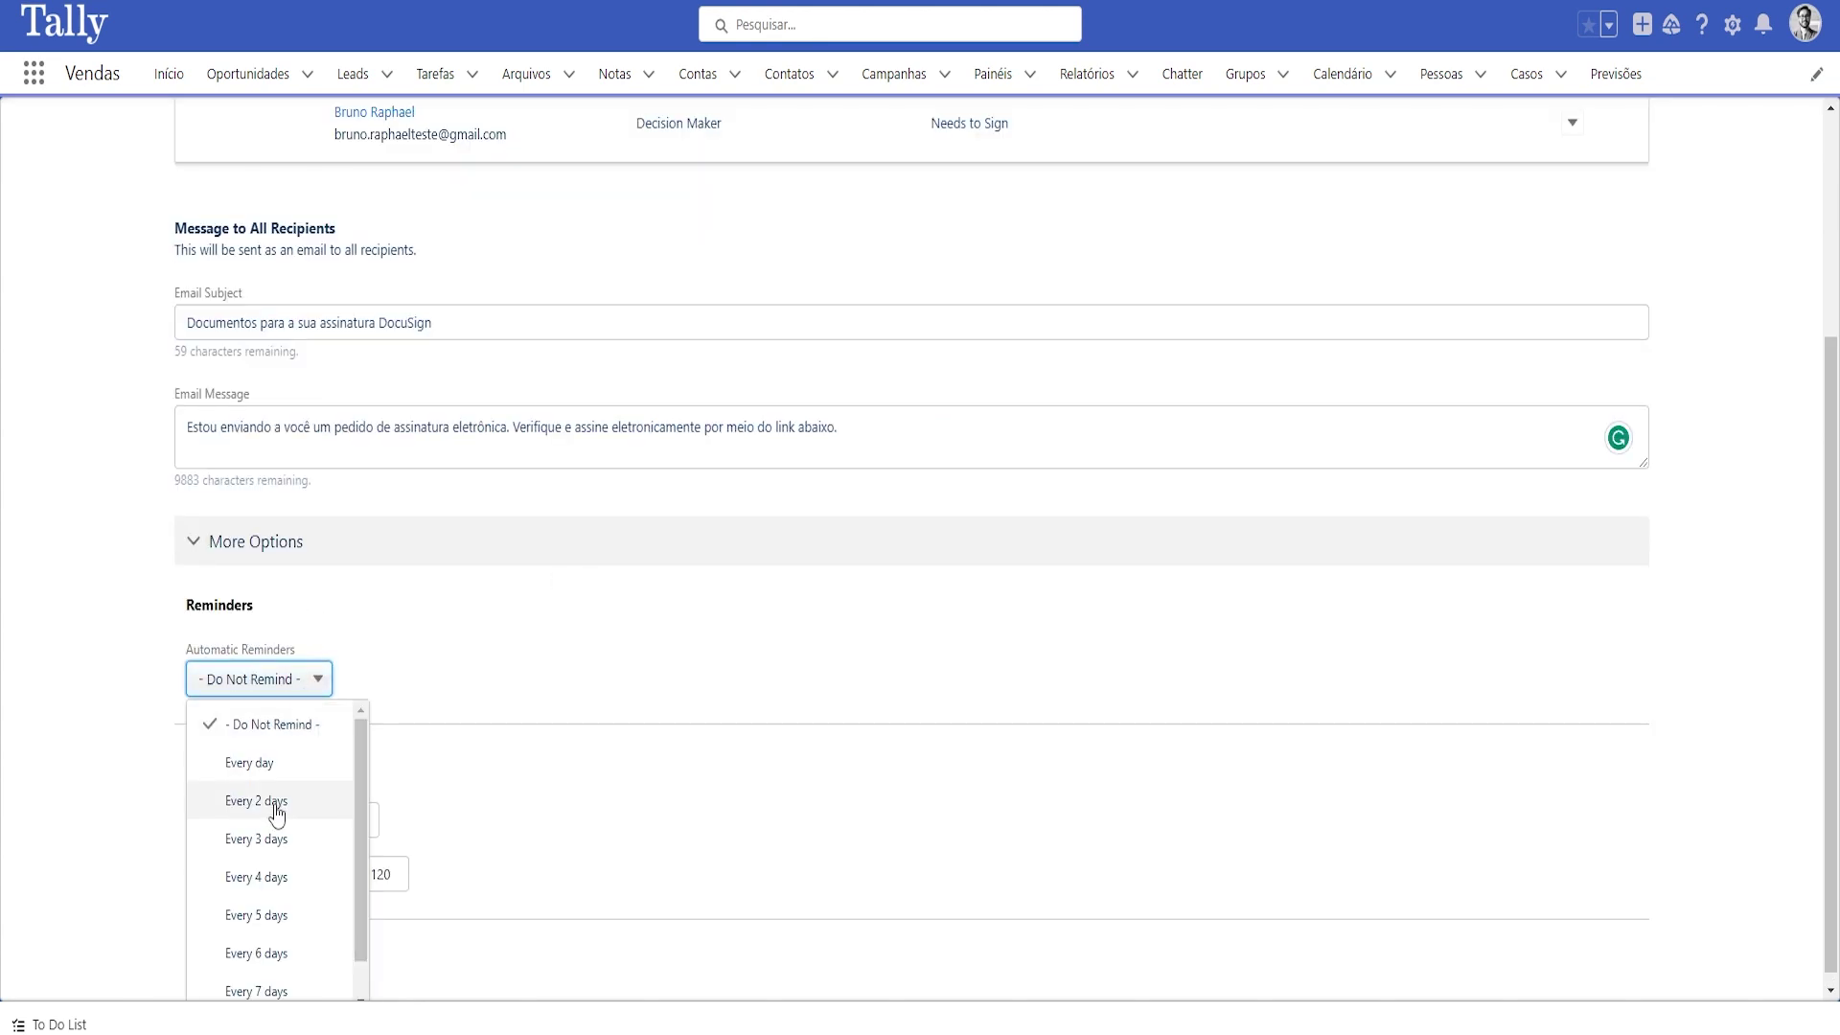
{"action": "left_click", "coordinate": [276, 809]}
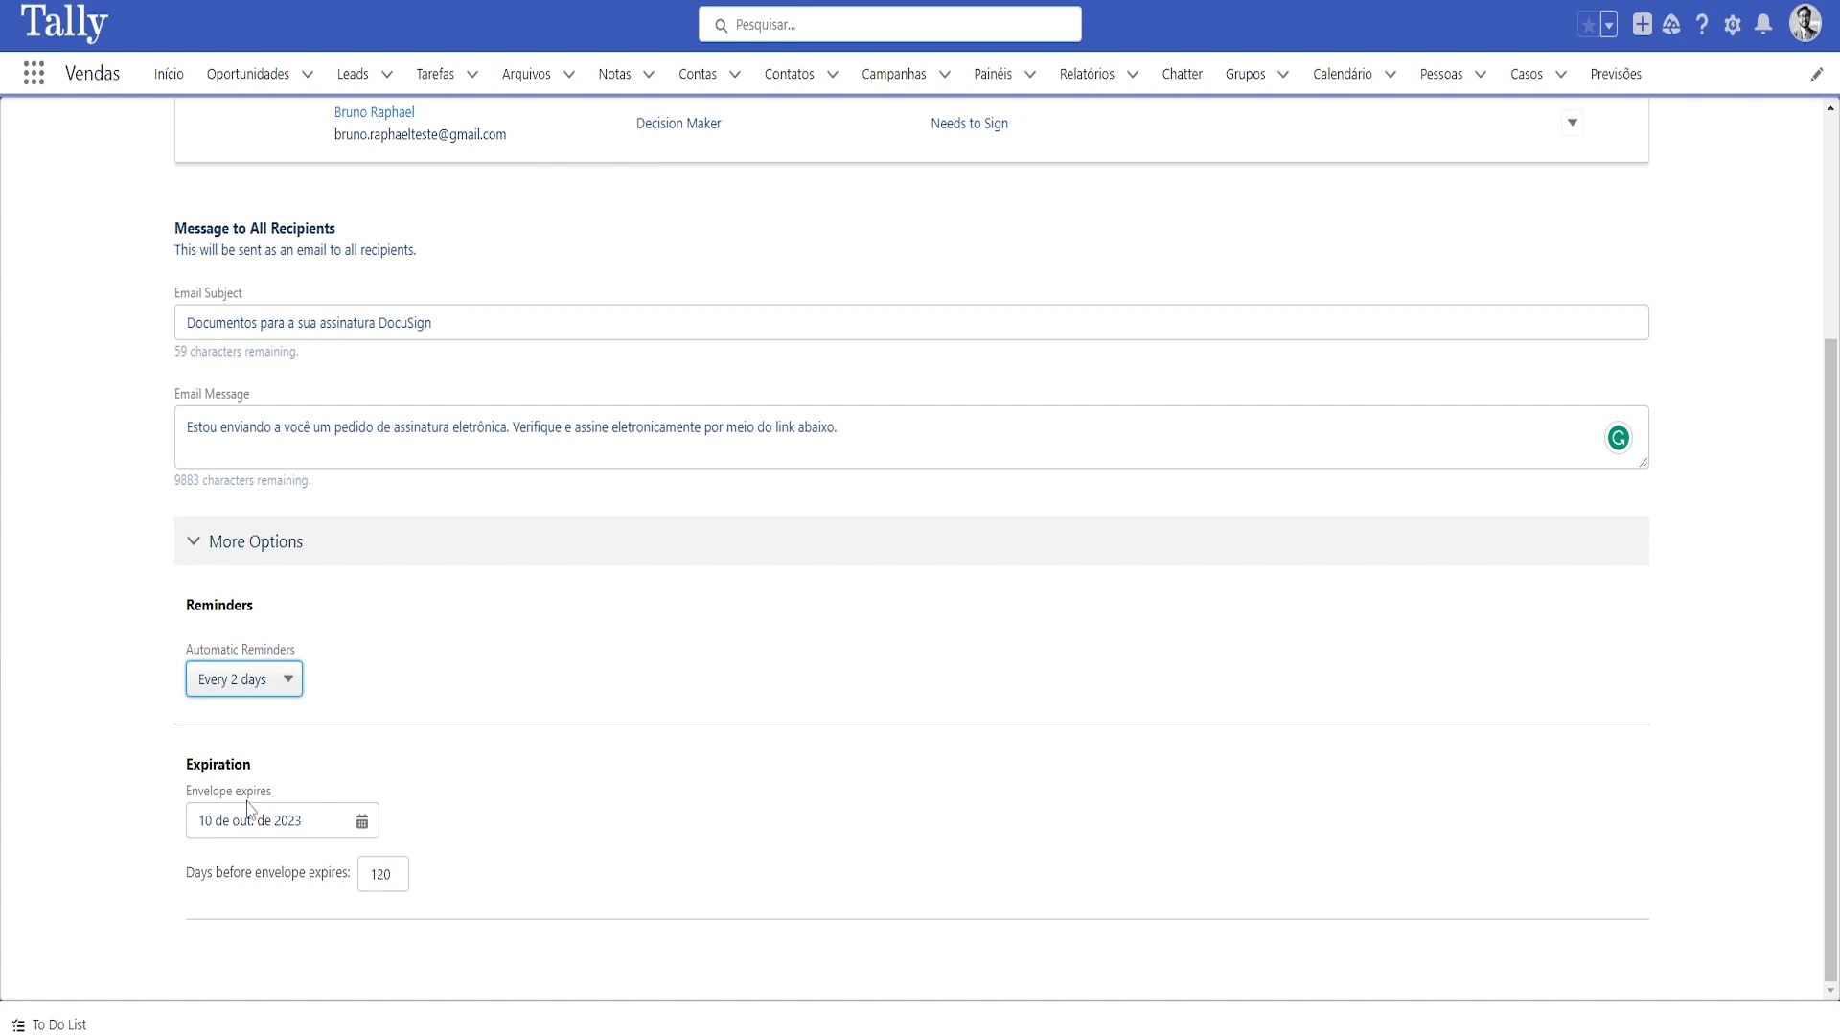
{"action": "double_click", "coordinate": [386, 874]}
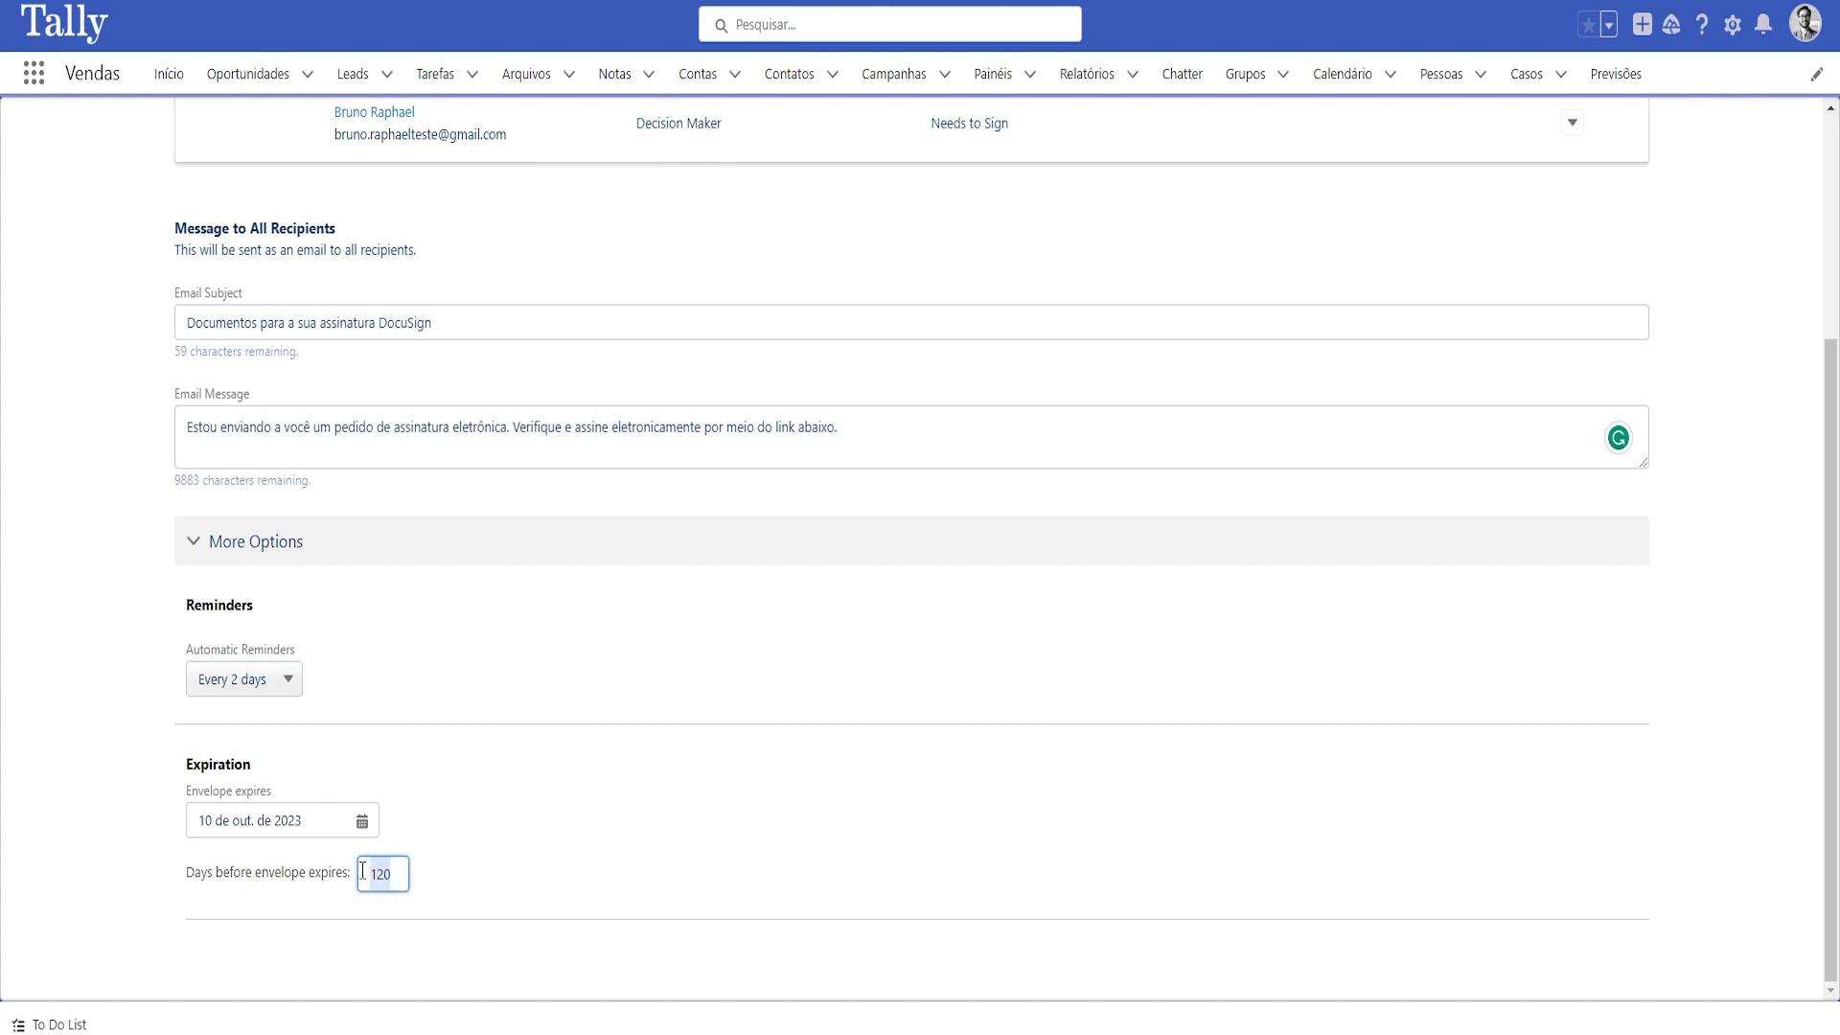
{"action": "type", "text": "30"}
{"action": "left_click", "coordinate": [559, 920]}
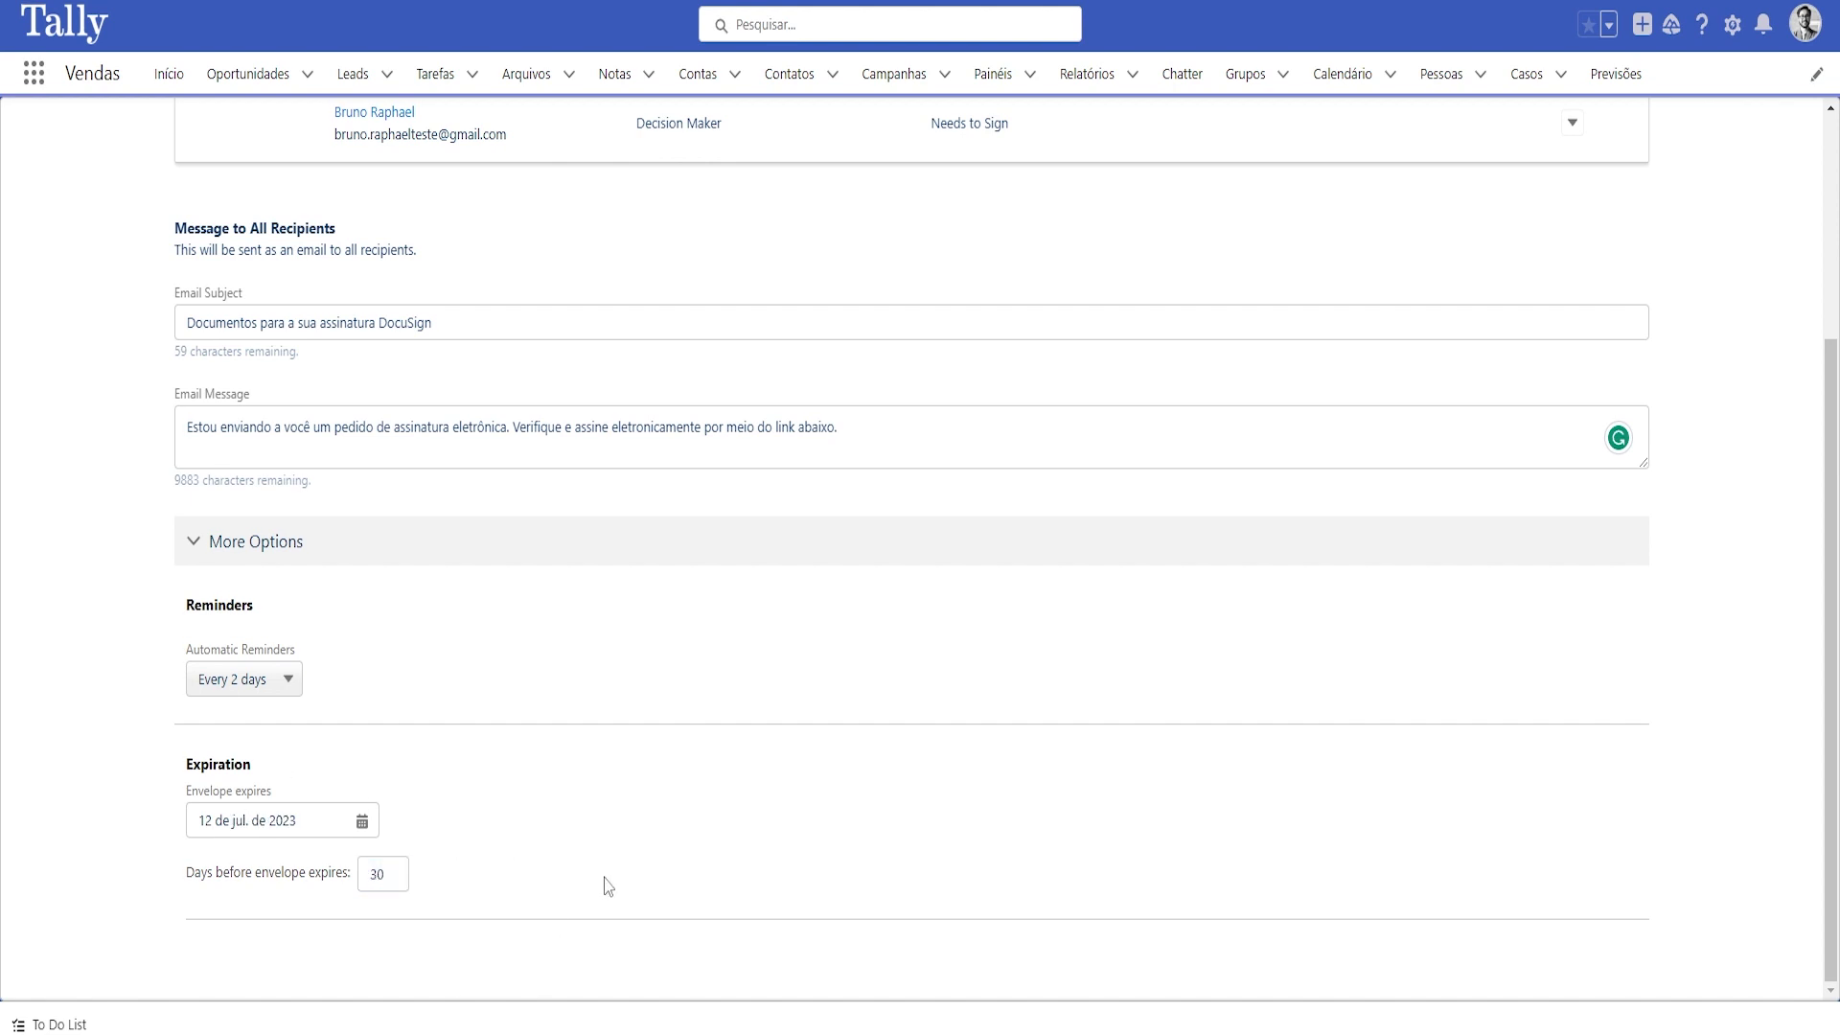
{"action": "scroll", "coordinate": [609, 887], "scroll_direction": "up", "scroll_amount": 10}
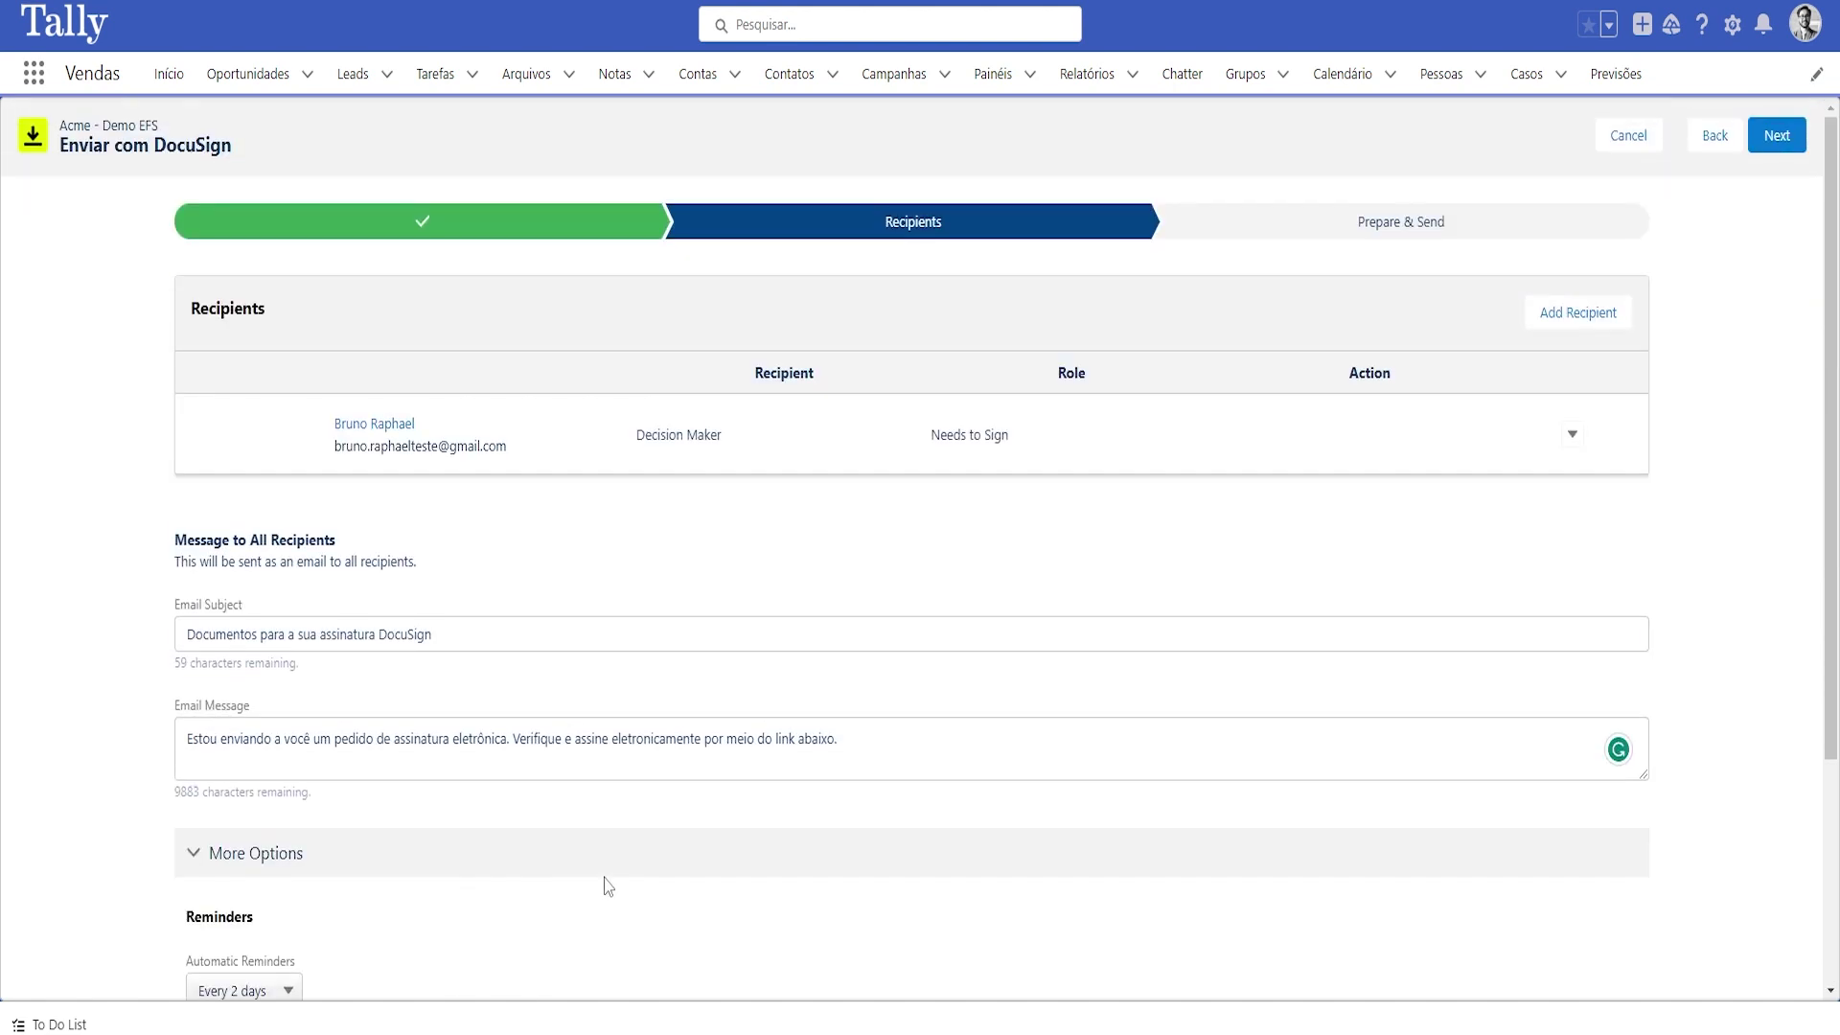
Step: Drop a Rubrica initials field below section 3 on page 1, then send the envelope with ENVIAR
{"action": "left_click", "coordinate": [1778, 139]}
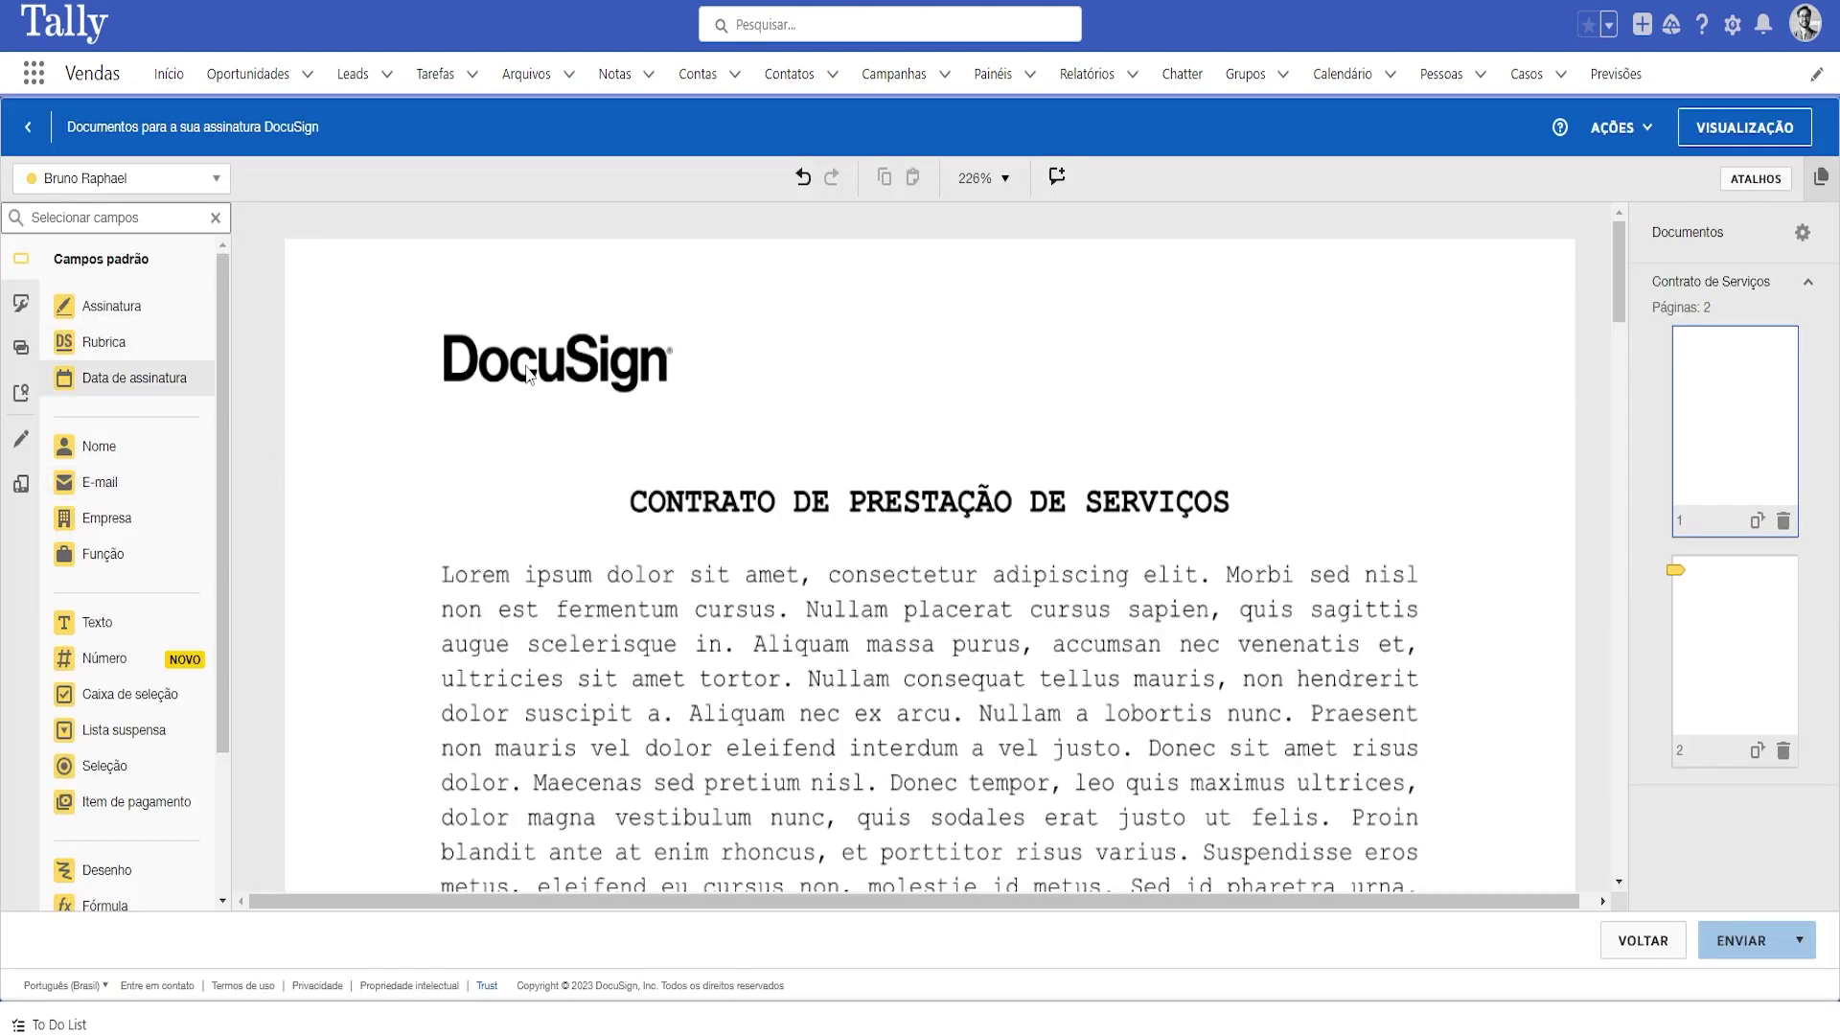
{"action": "scroll", "coordinate": [830, 463], "scroll_direction": "down", "scroll_amount": 5}
{"action": "scroll", "coordinate": [830, 462], "scroll_direction": "down", "scroll_amount": 20}
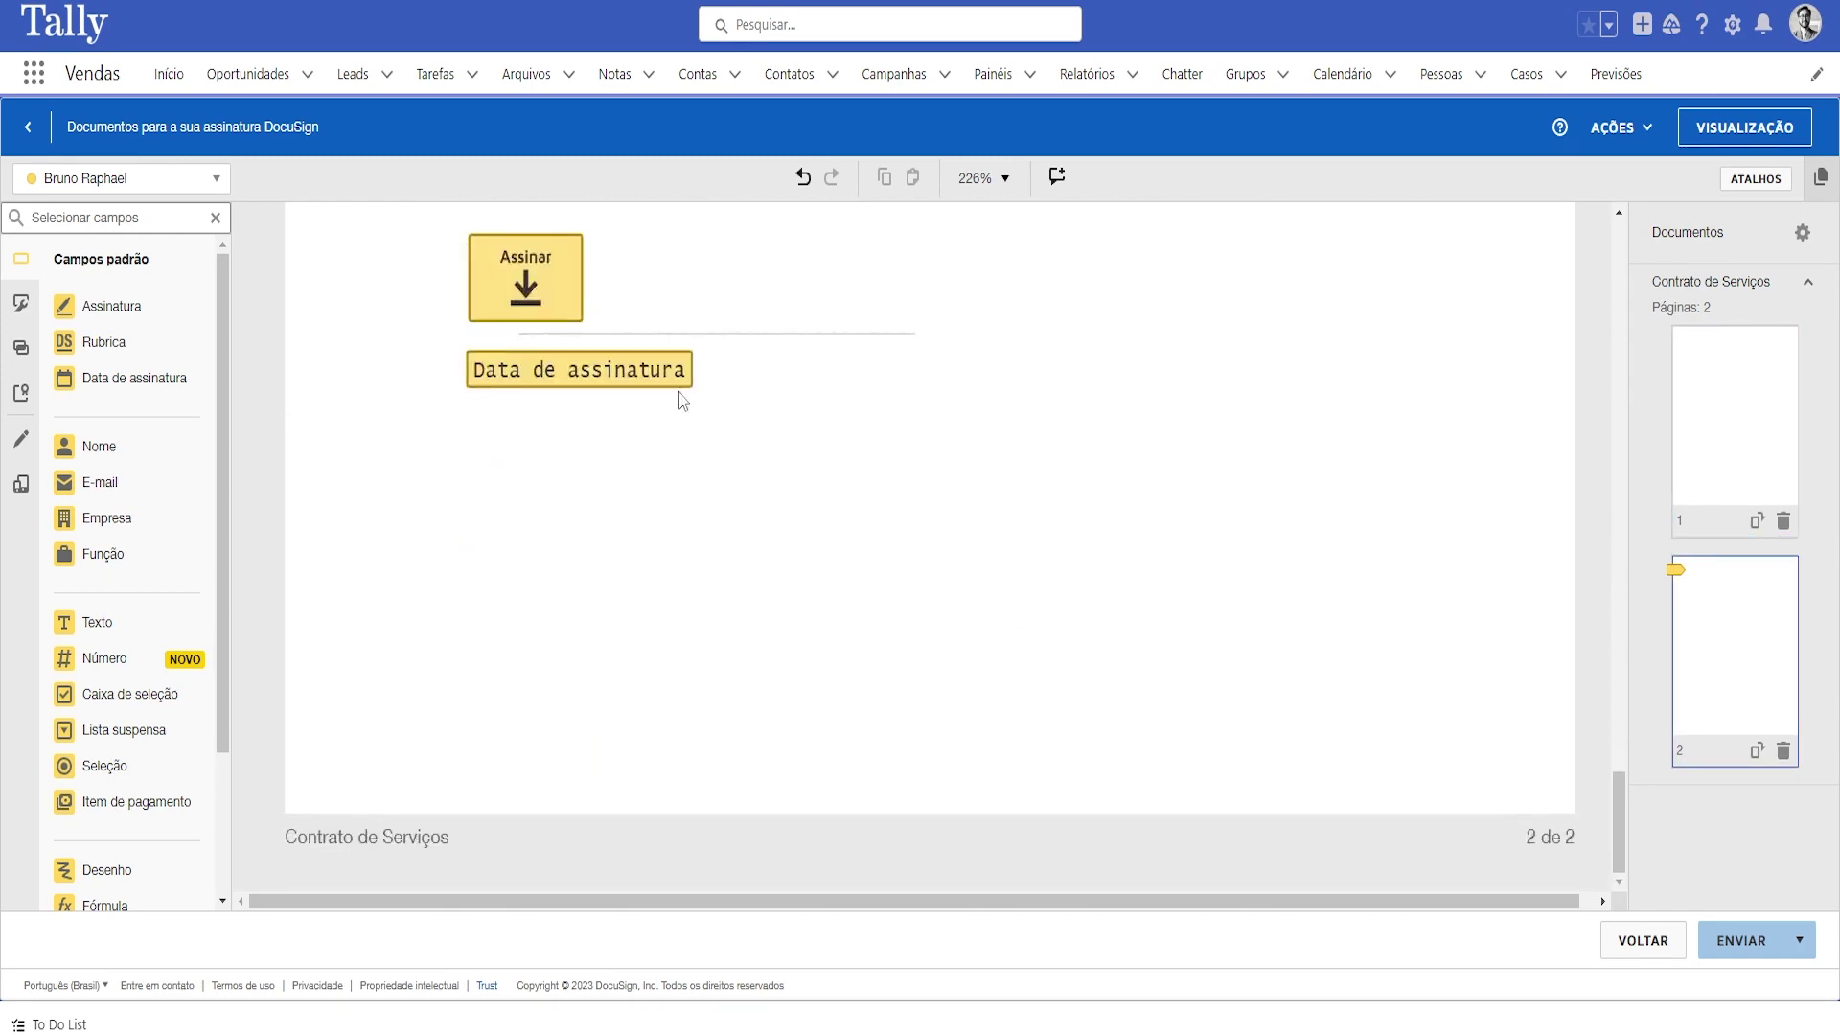
{"action": "scroll", "coordinate": [446, 503], "scroll_direction": "up", "scroll_amount": 10}
{"action": "left_click_drag", "start_coordinate": [82, 342], "coordinate": [1487, 652]}
{"action": "left_click", "coordinate": [1193, 690]}
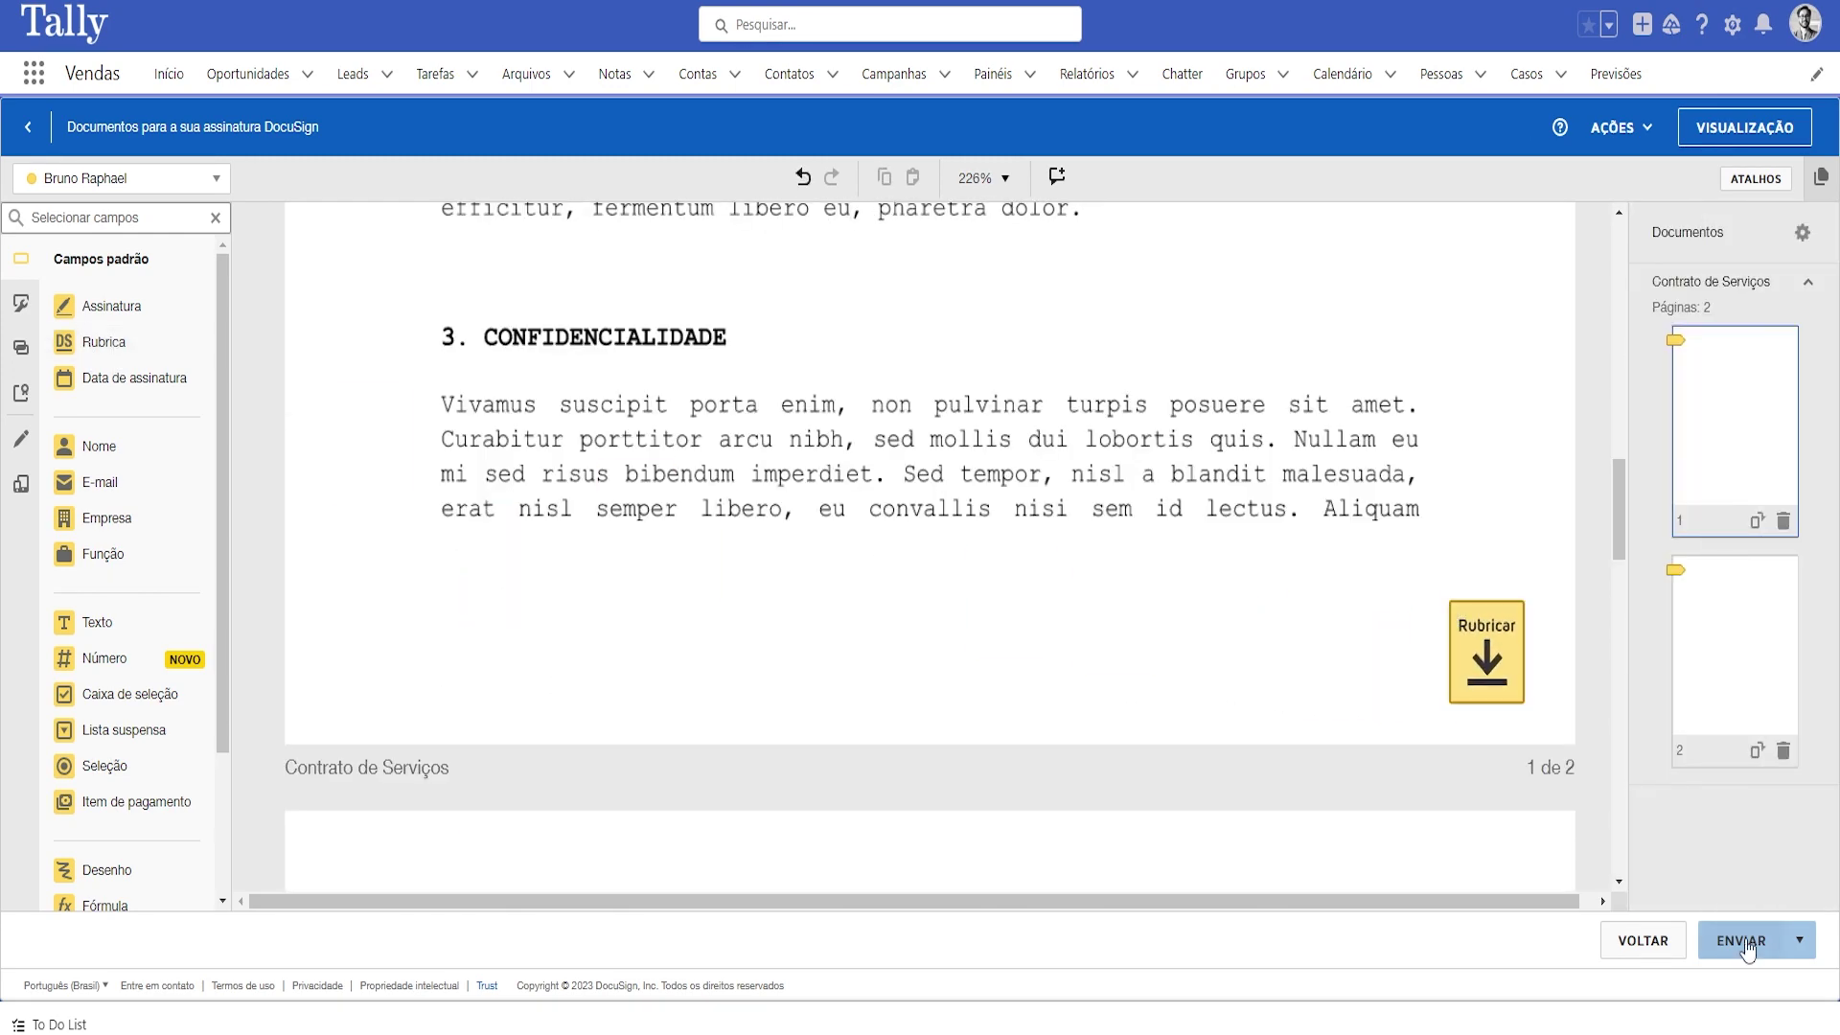
{"action": "left_click", "coordinate": [1745, 944]}
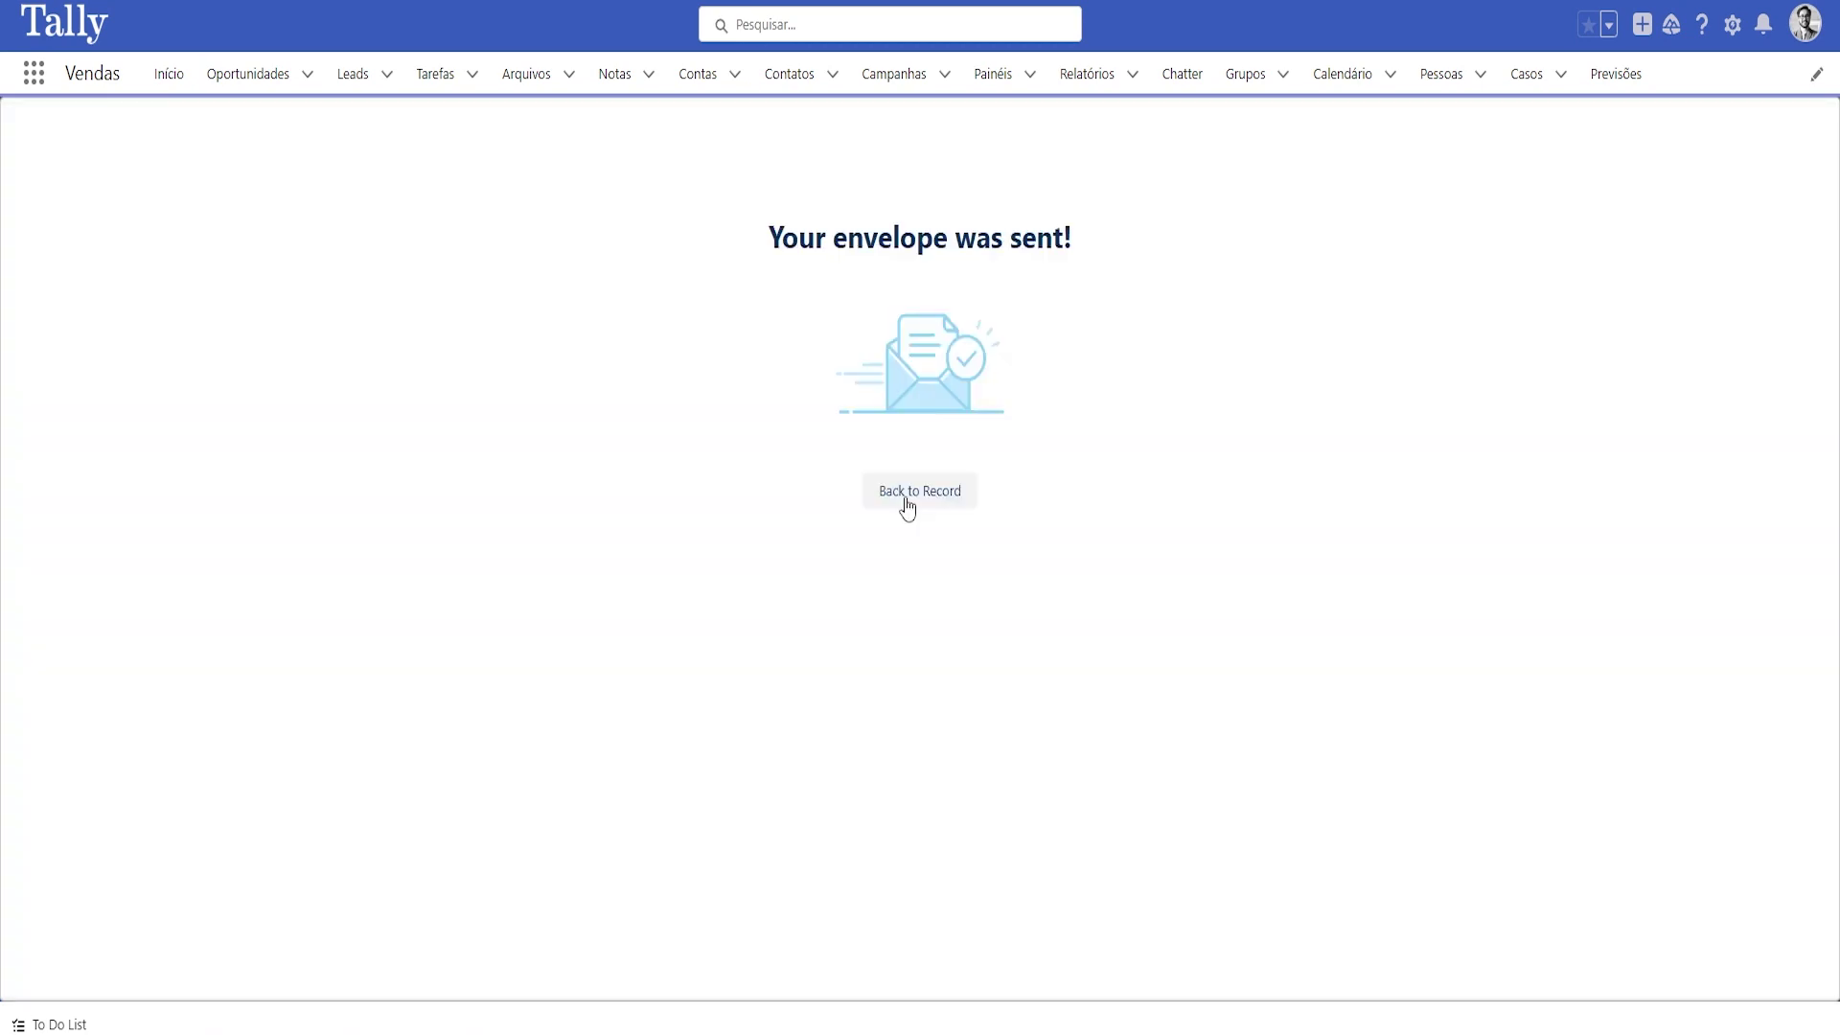
{"action": "left_click", "coordinate": [907, 507]}
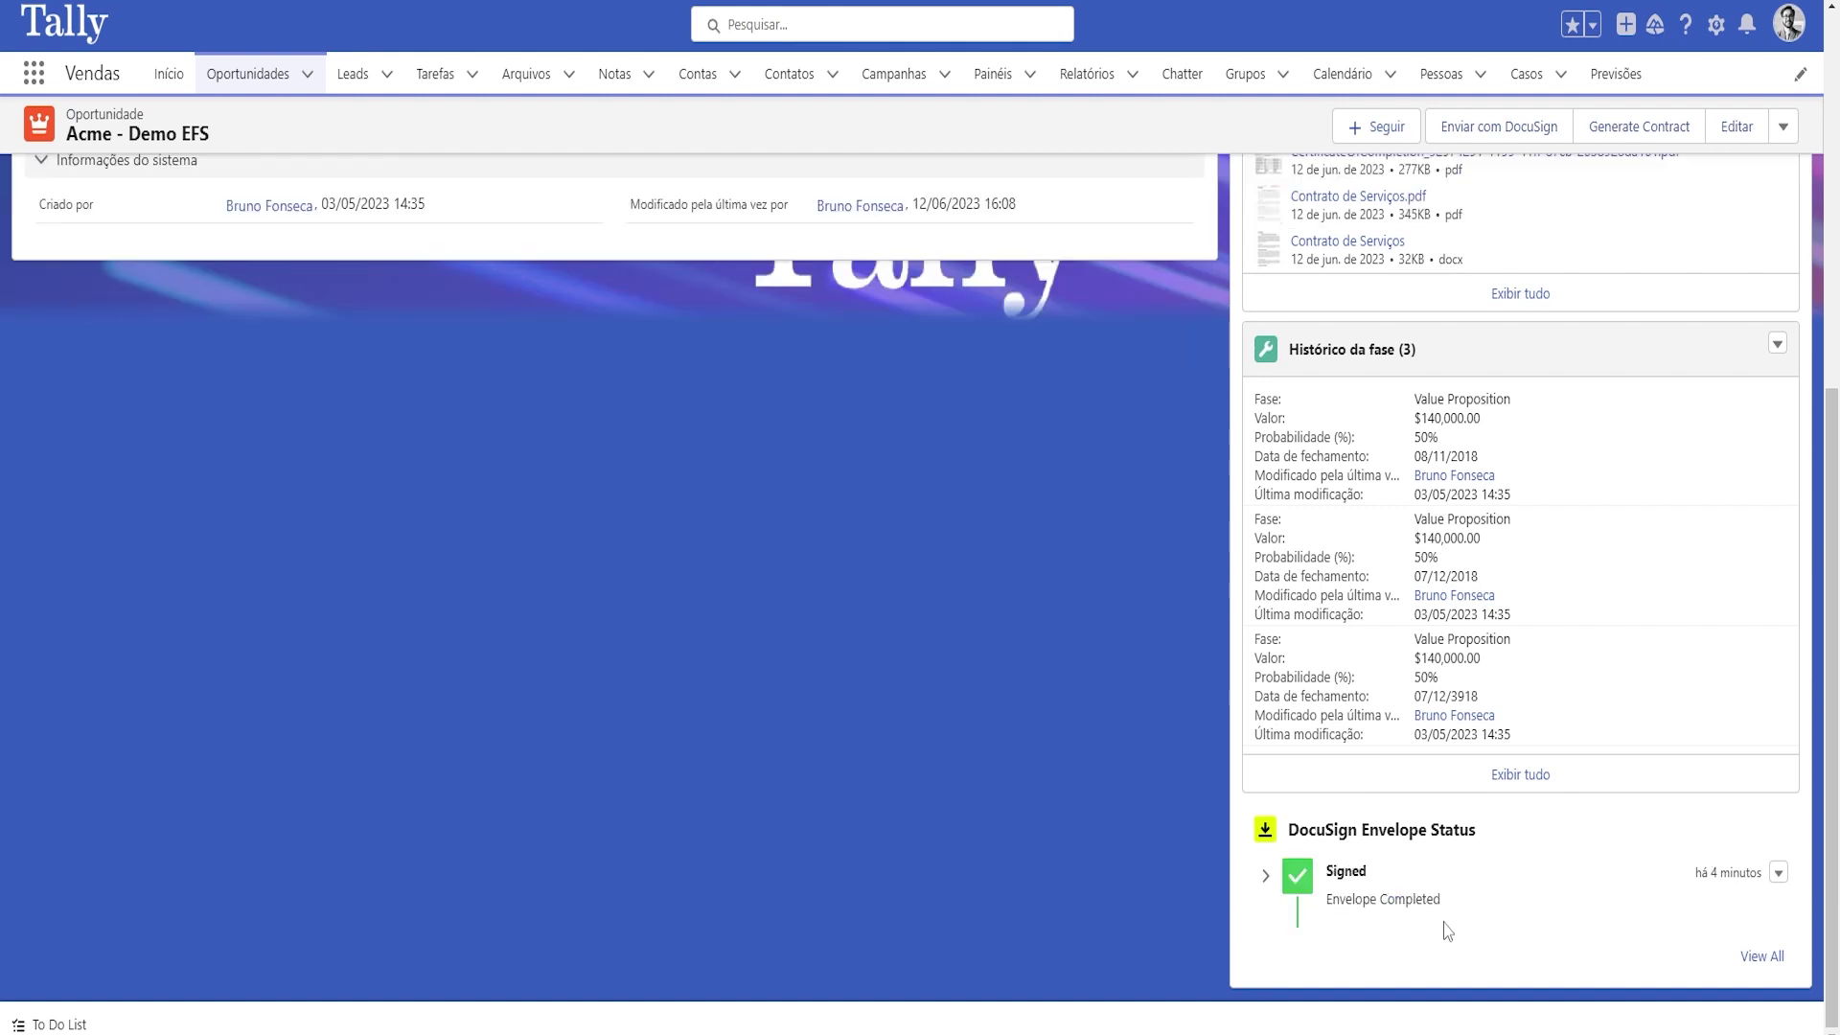
Step: Scroll the Acme - Demo EFS opportunity to check the DocuSign envelope status shows Signed
{"action": "scroll", "coordinate": [1447, 931], "scroll_direction": "up", "scroll_amount": 15}
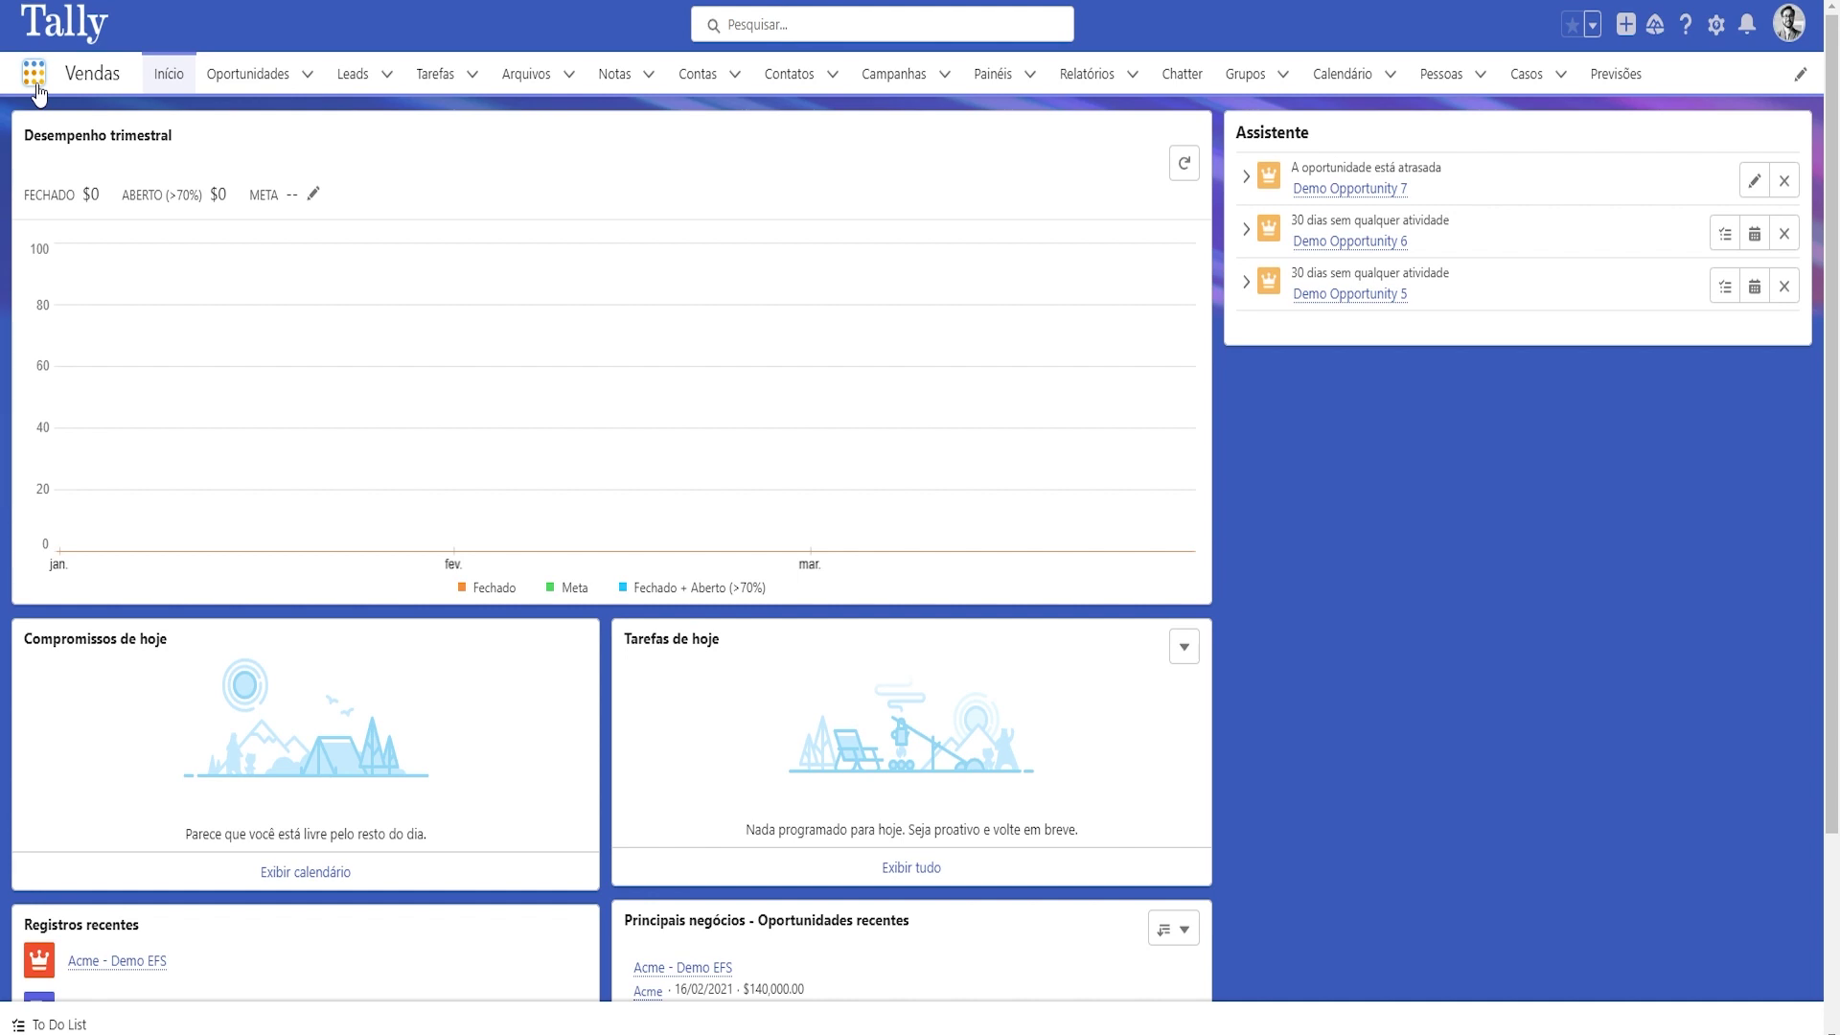
Step: Open AppExchange from the full app list and switch to the apps store
{"action": "left_click", "coordinate": [34, 77]}
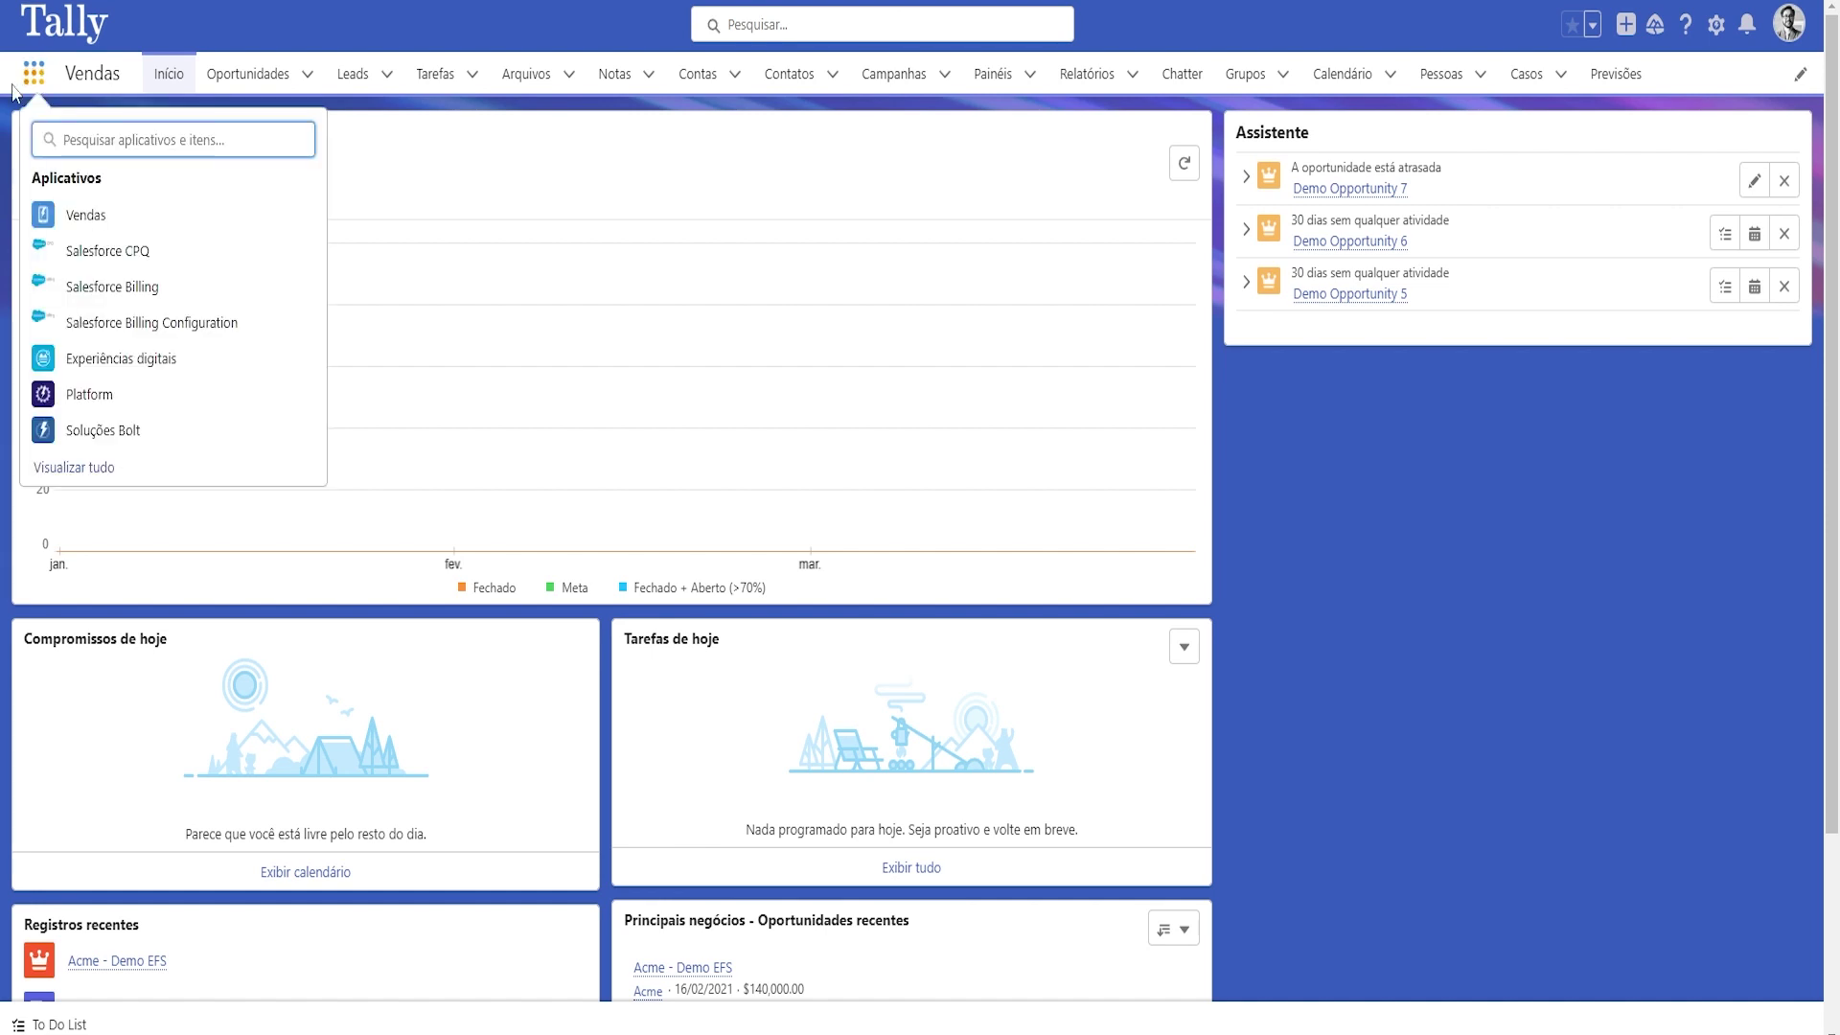
{"action": "left_click", "coordinate": [58, 469]}
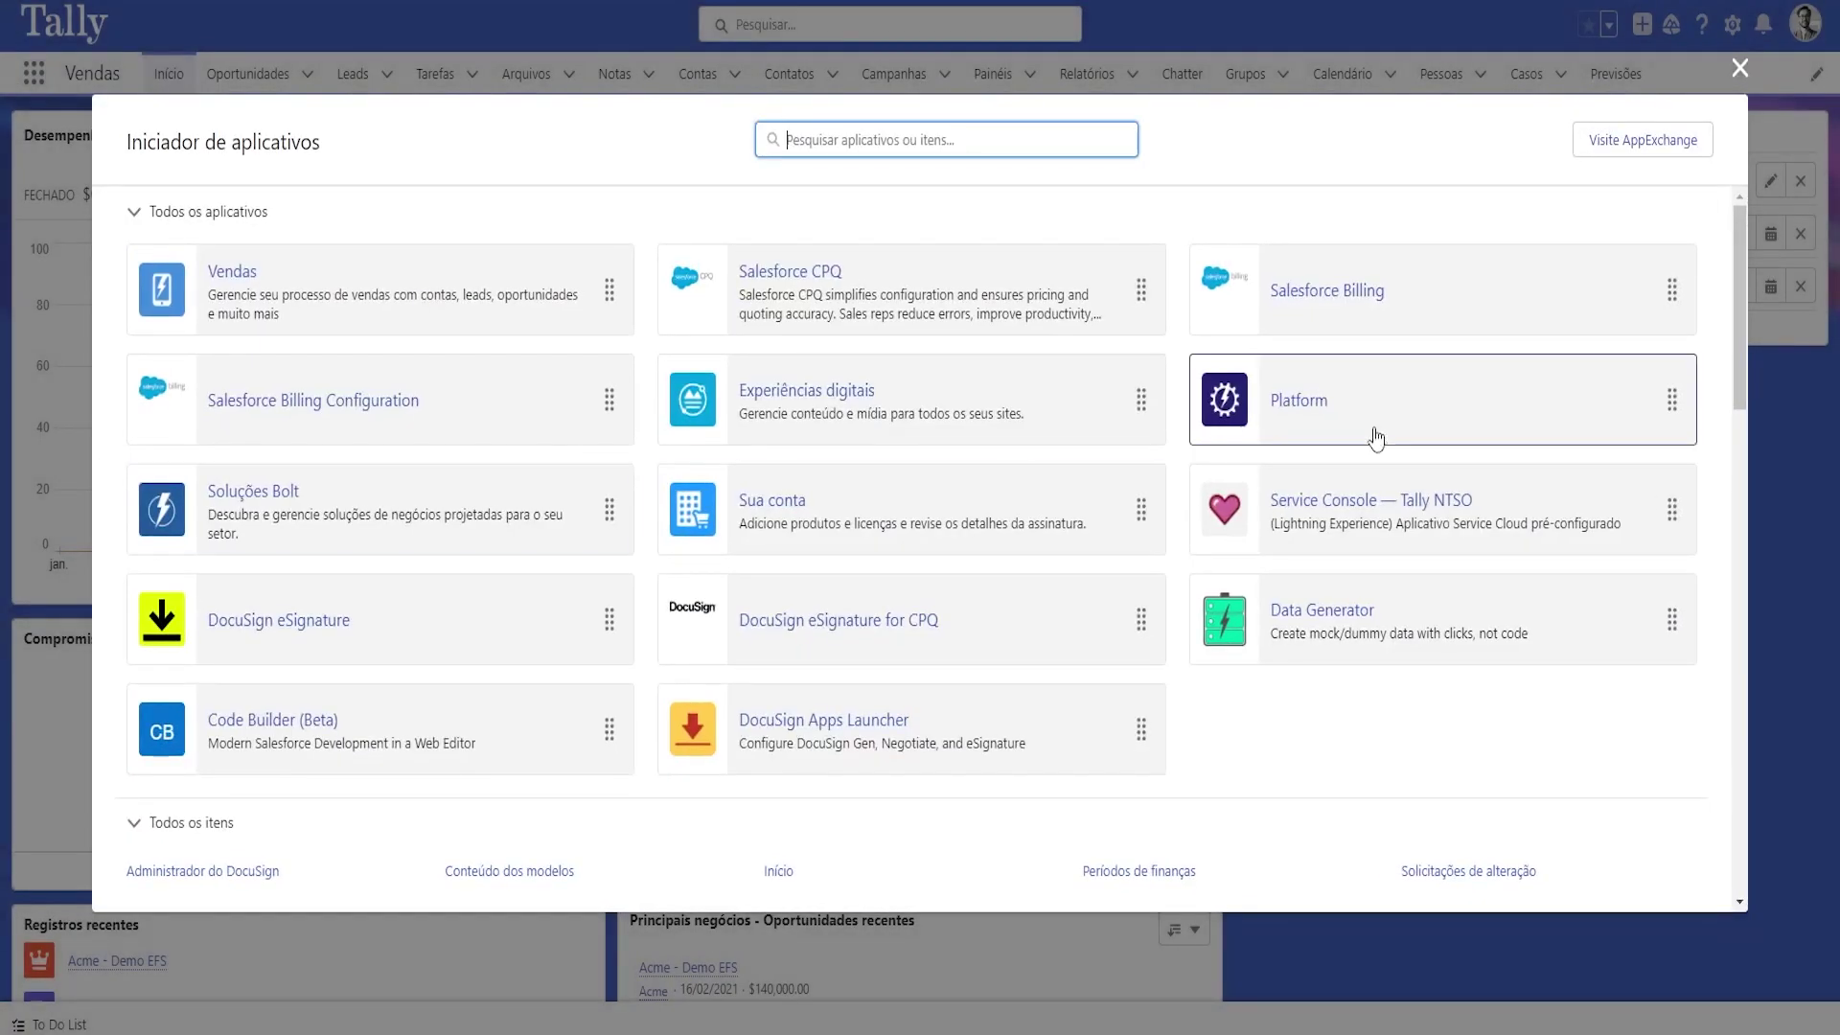
{"action": "left_click", "coordinate": [1641, 142]}
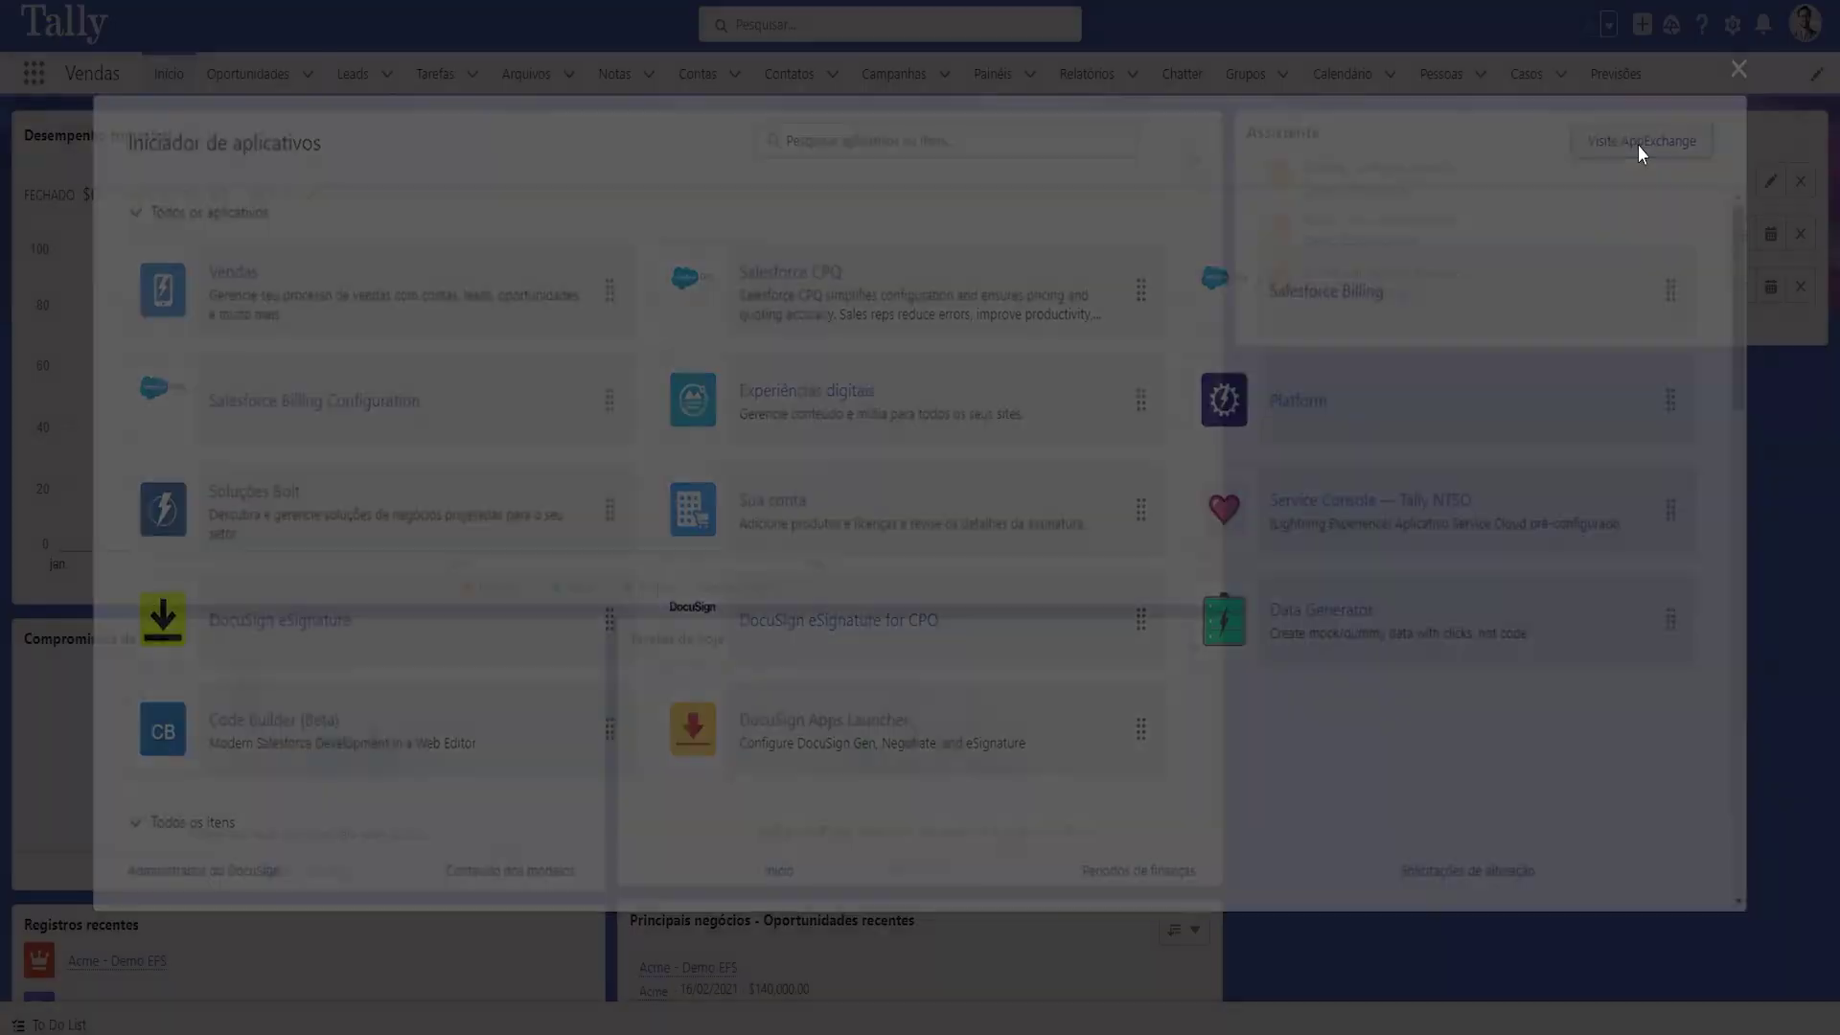
{"action": "left_click", "coordinate": [580, 86]}
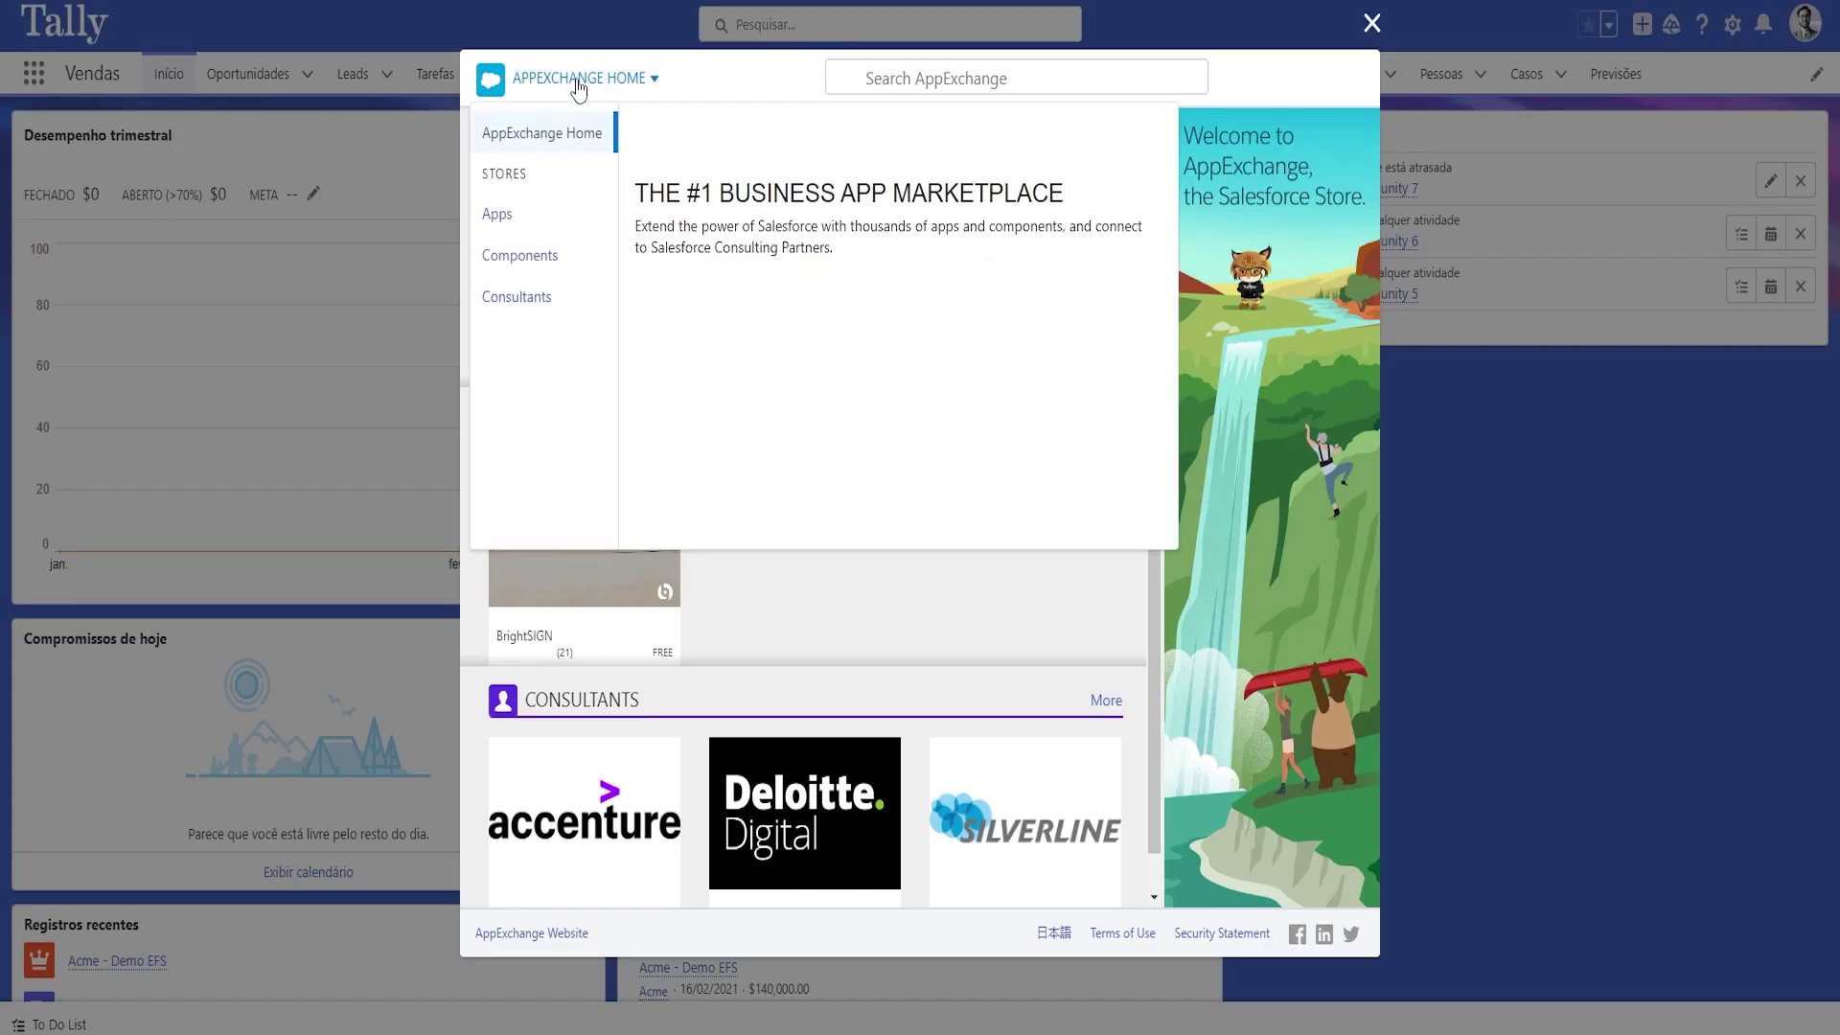
{"action": "left_click", "coordinate": [512, 213]}
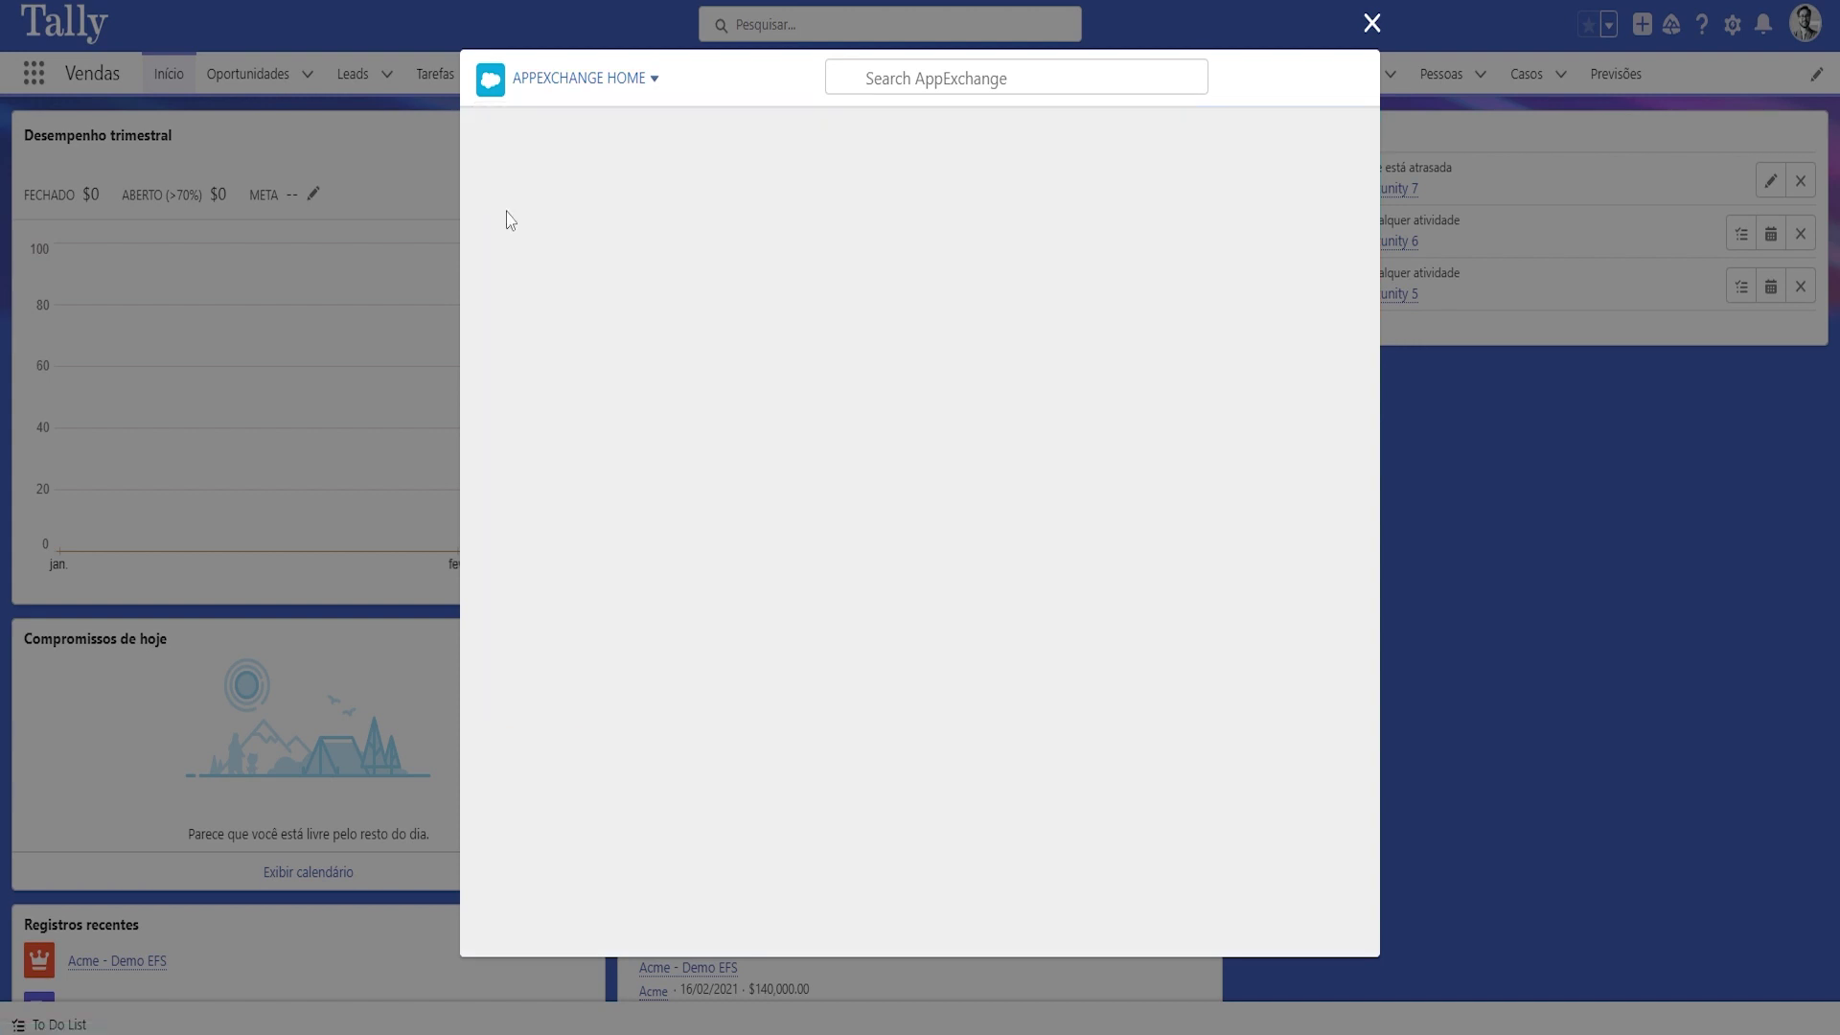
Step: Search AppExchange for 'docusign' and open the DocuSign eSignature for Salesforce listing
{"action": "left_click", "coordinate": [896, 87]}
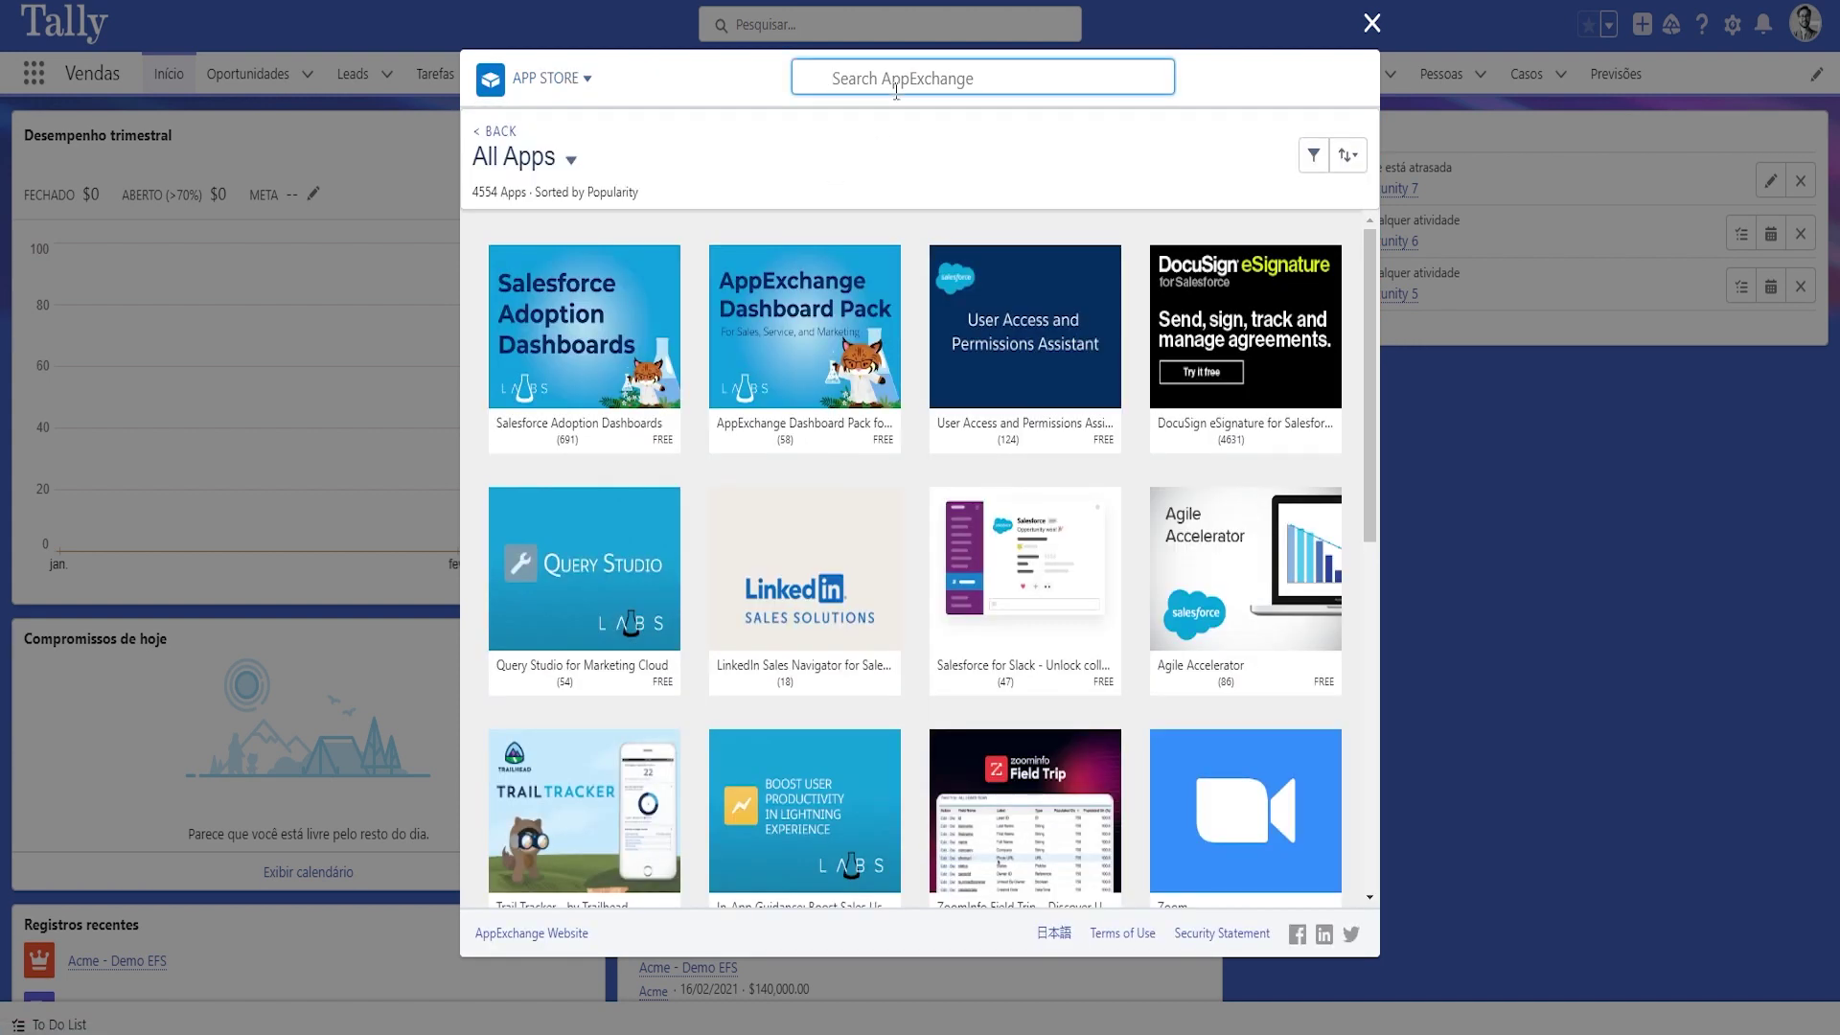
{"action": "type", "text": "docusign"}
{"action": "key", "text": "Return"}
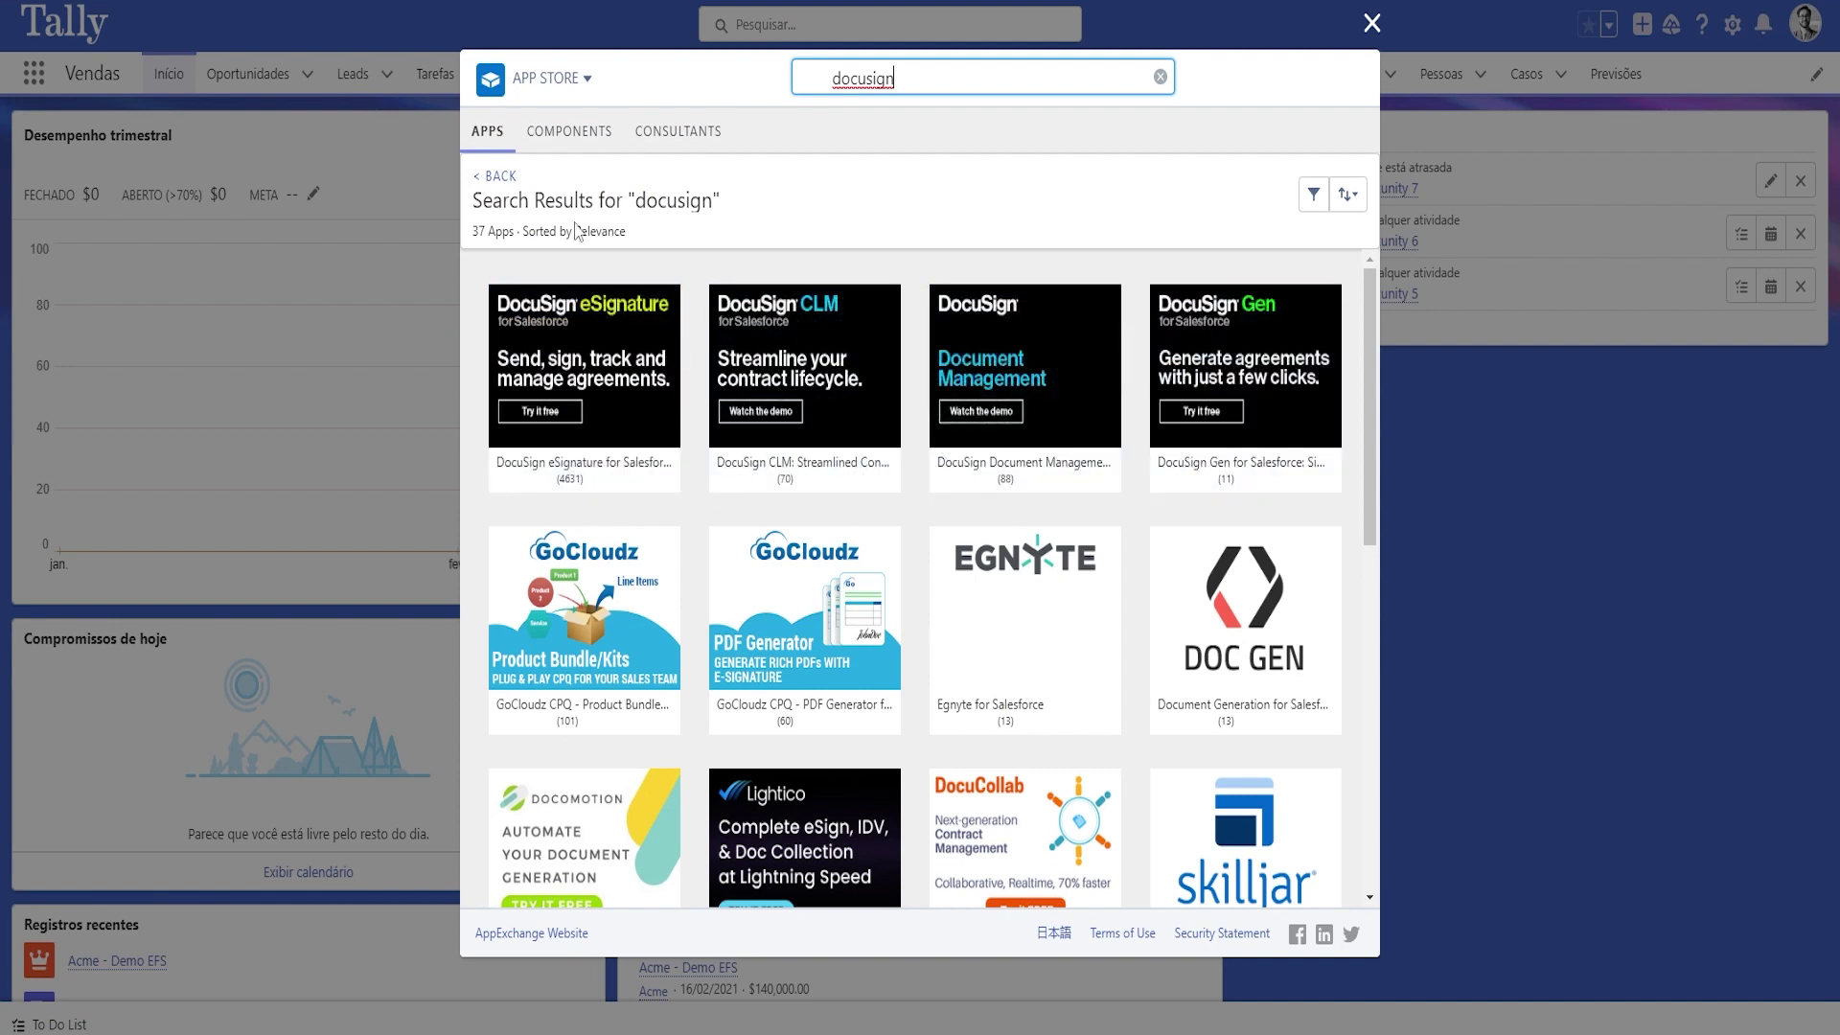
{"action": "mouse_move", "coordinate": [523, 393]}
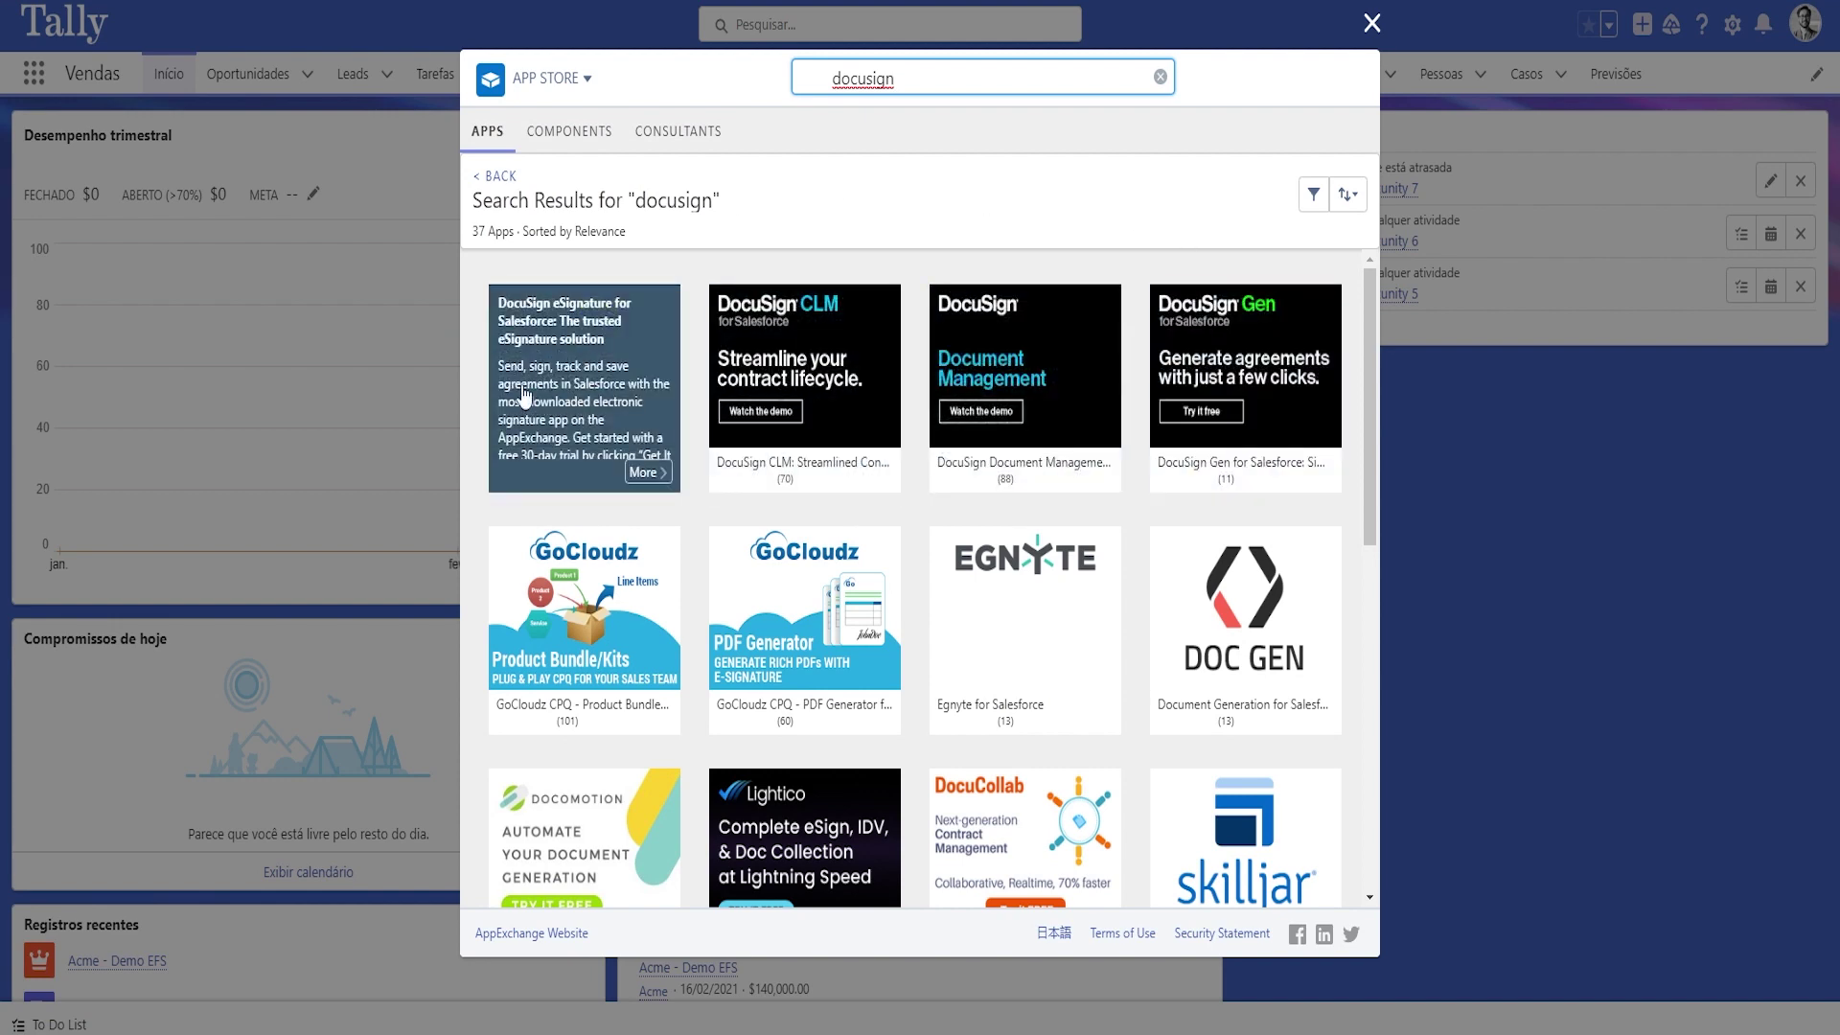
{"action": "left_click", "coordinate": [563, 327]}
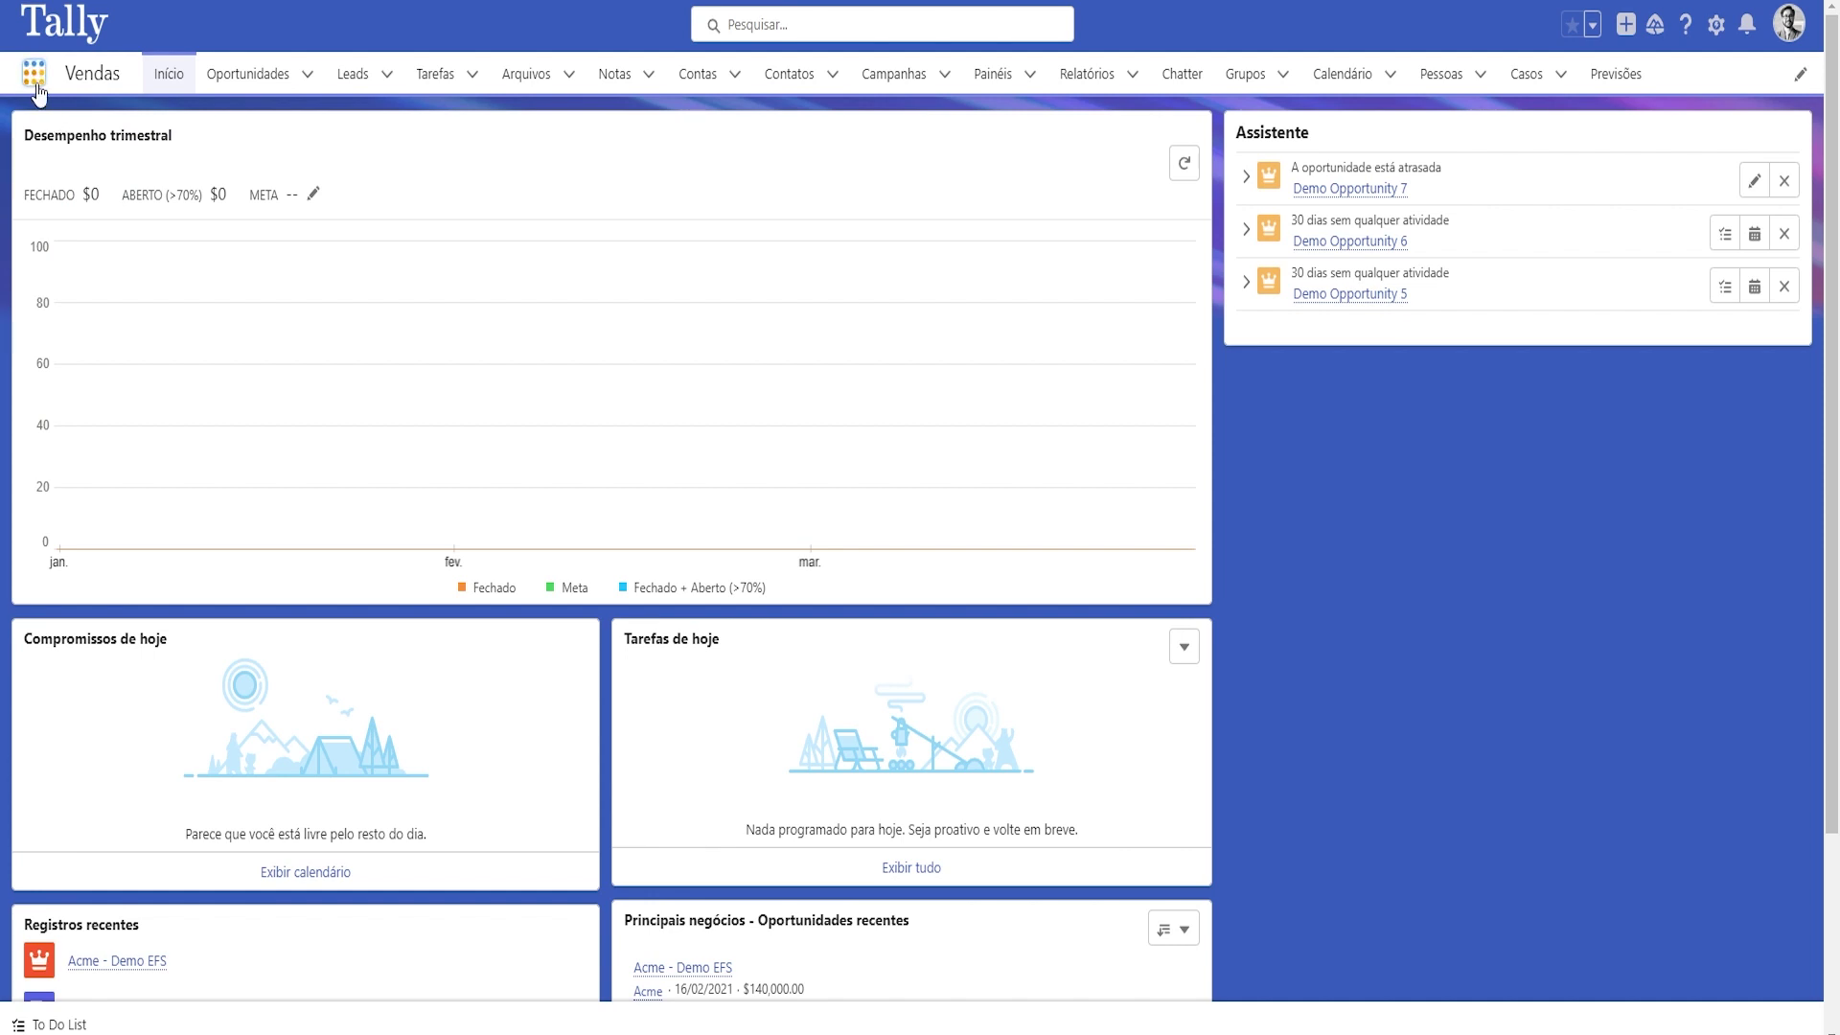
Step: Search the App Launcher for 'docusign' and open DocuSign Apps Launcher
{"action": "left_click", "coordinate": [35, 73]}
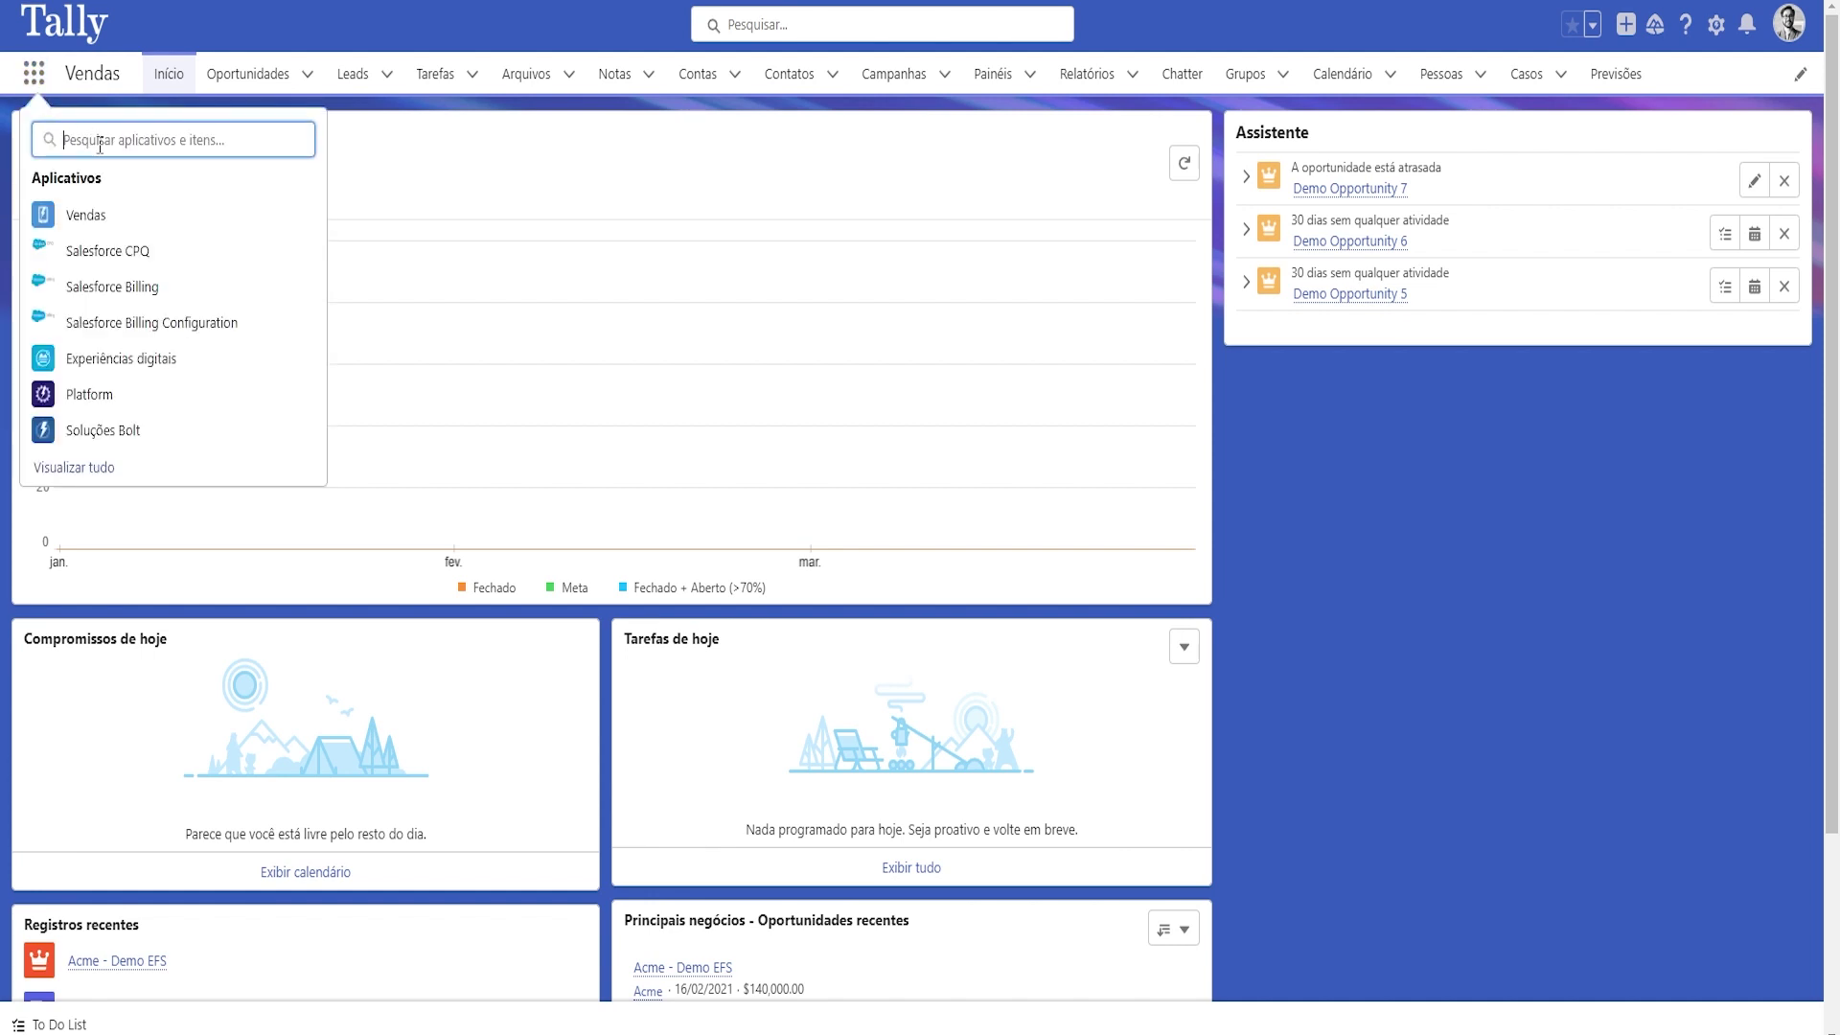
{"action": "type", "text": "docusign"}
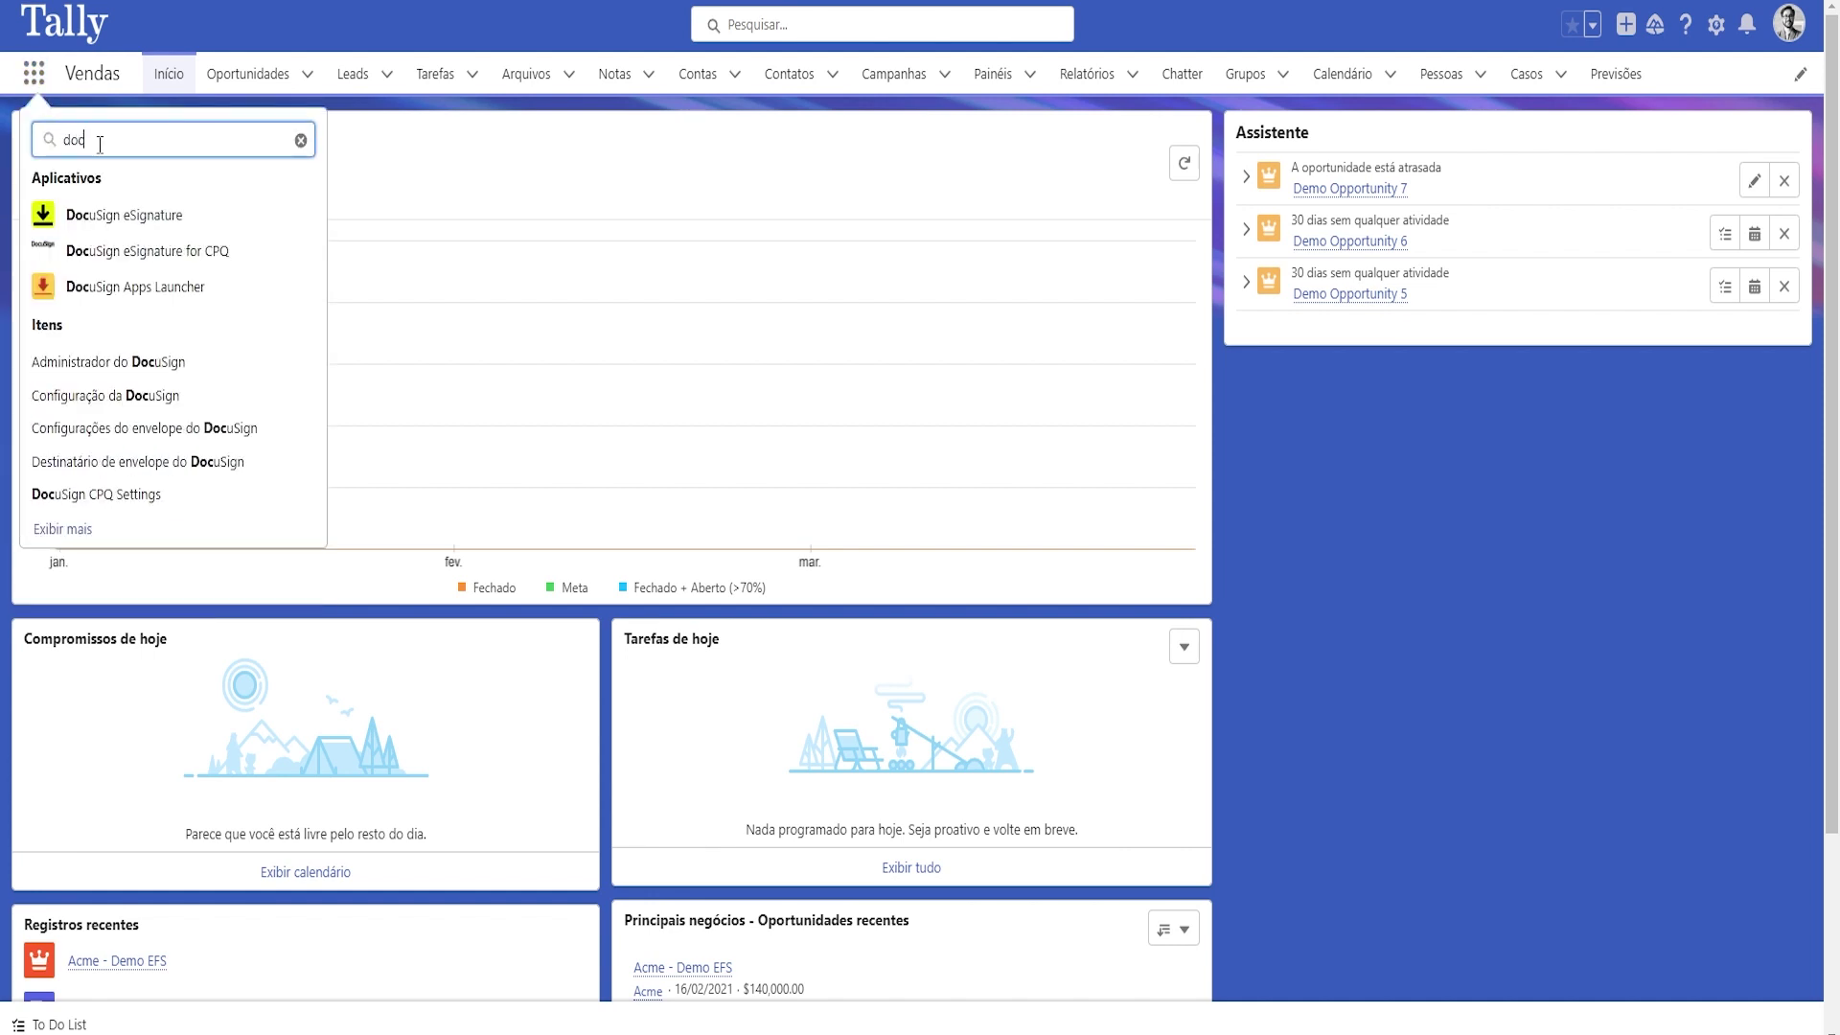
{"action": "left_click", "coordinate": [156, 298]}
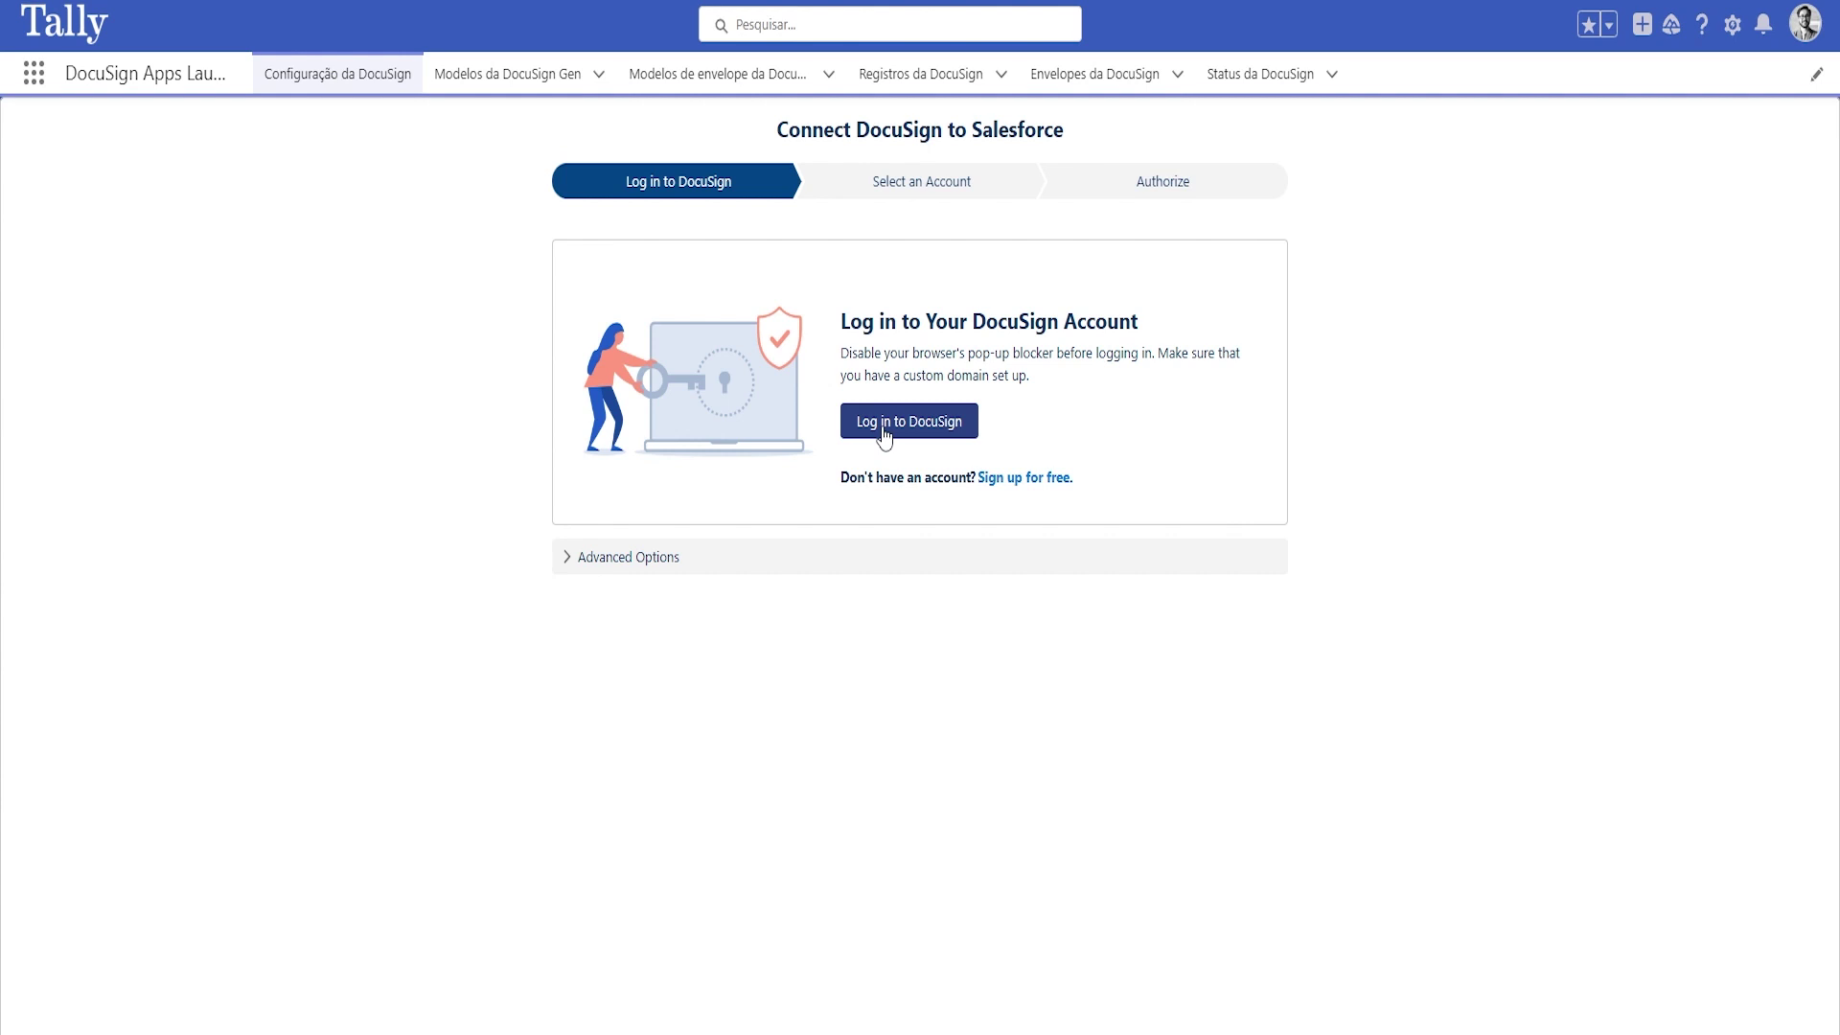
Step: Expand Advanced Options and log in to DocuSign with a demo account
{"action": "left_click", "coordinate": [570, 563]}
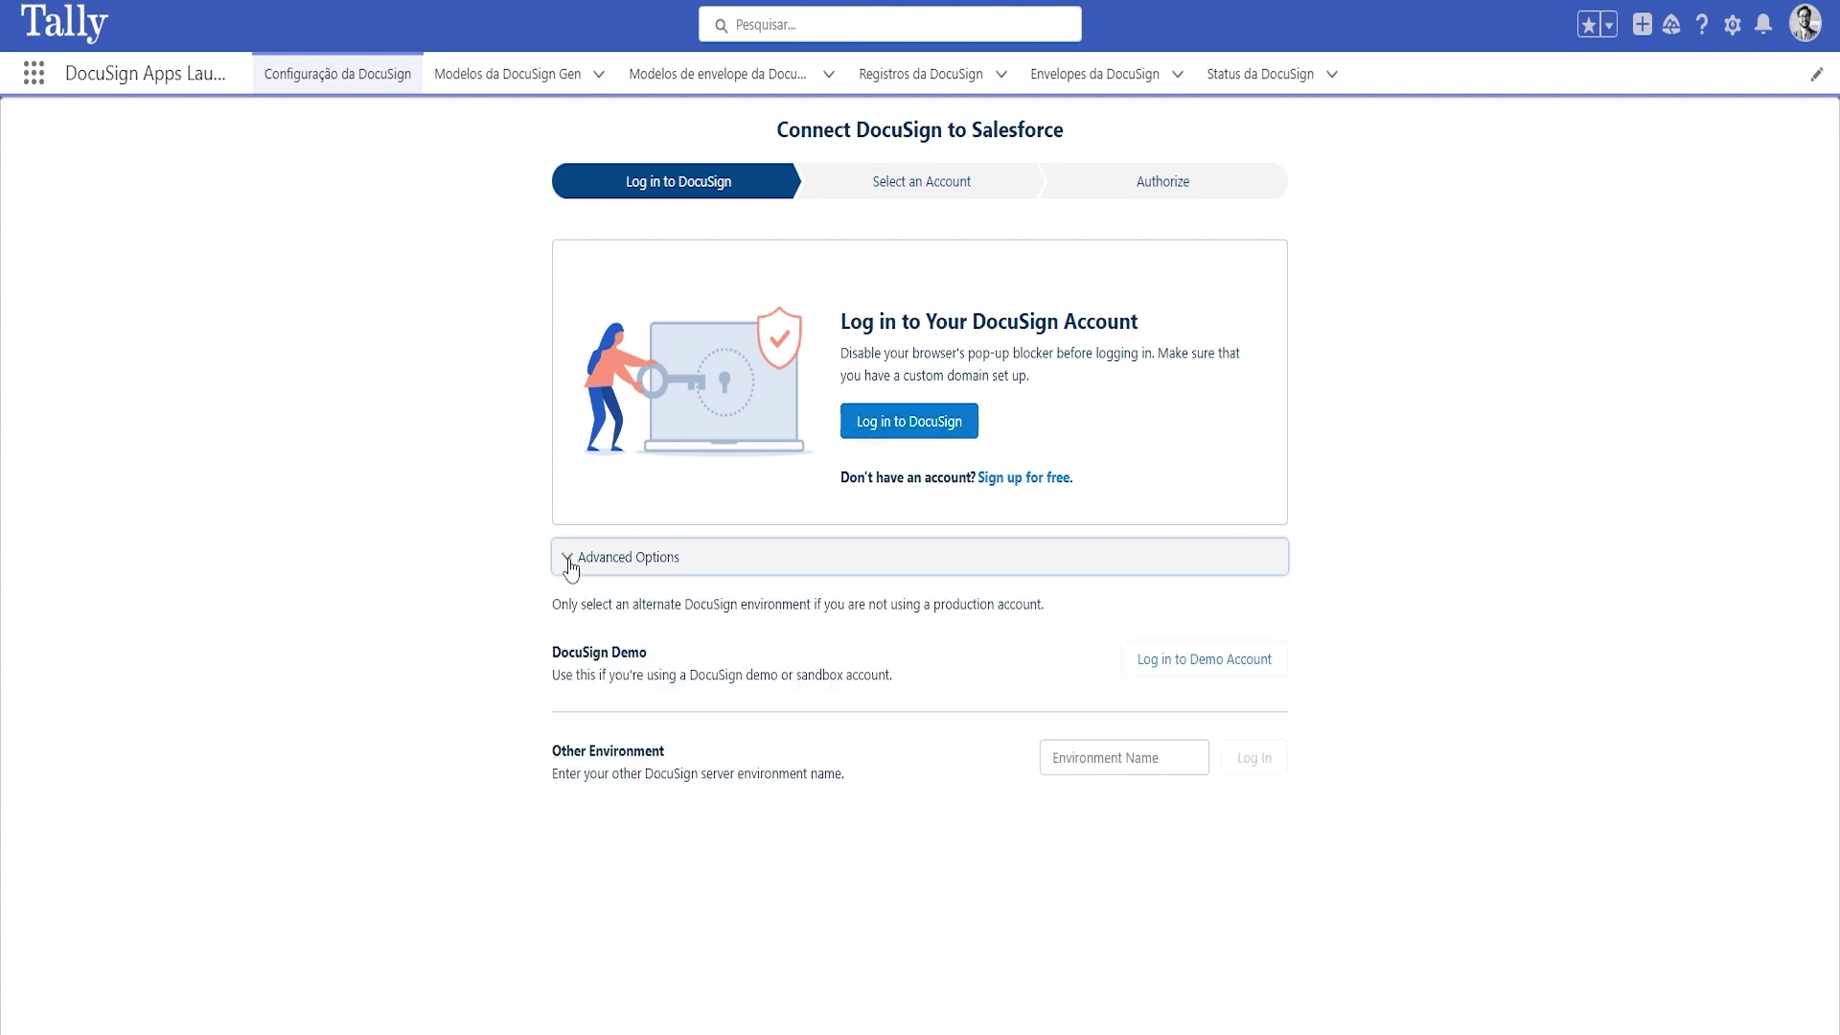
{"action": "left_click", "coordinate": [1174, 667]}
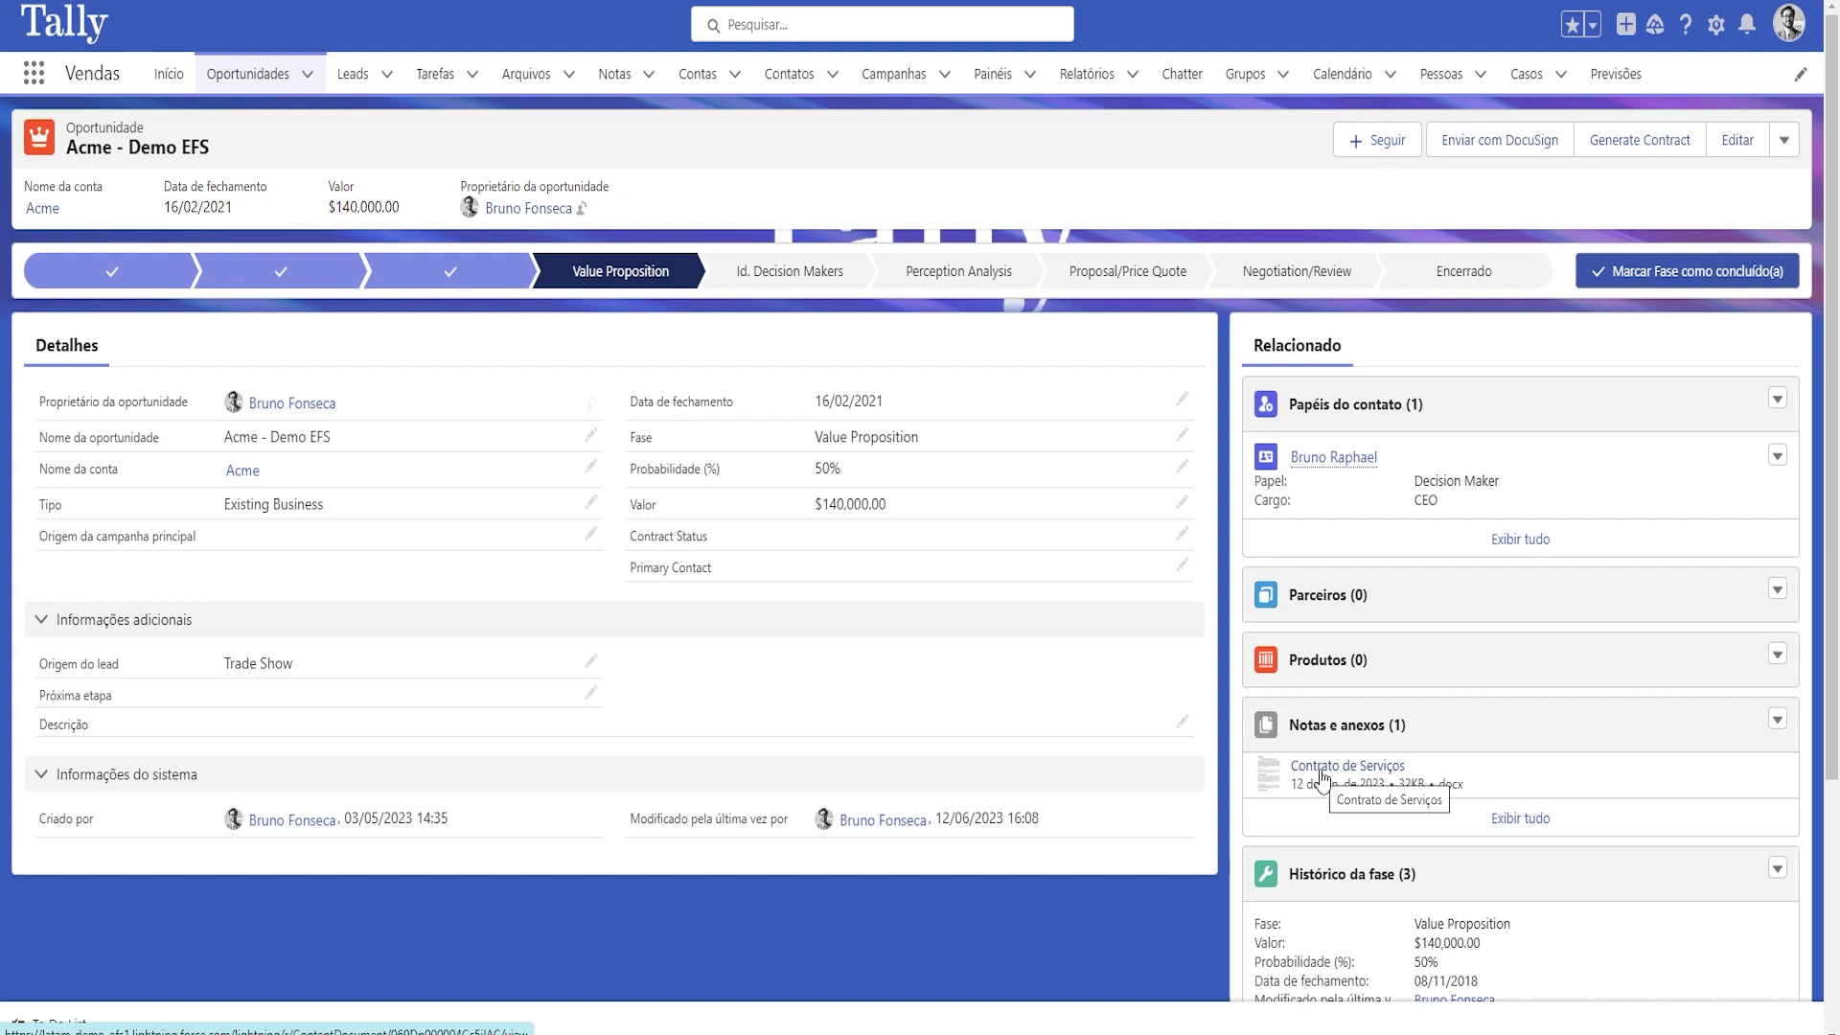
Step: Launch Enviar com DocuSign on the Acme - Demo EFS opportunity, reaching the Documents step
{"action": "left_click", "coordinate": [1496, 153]}
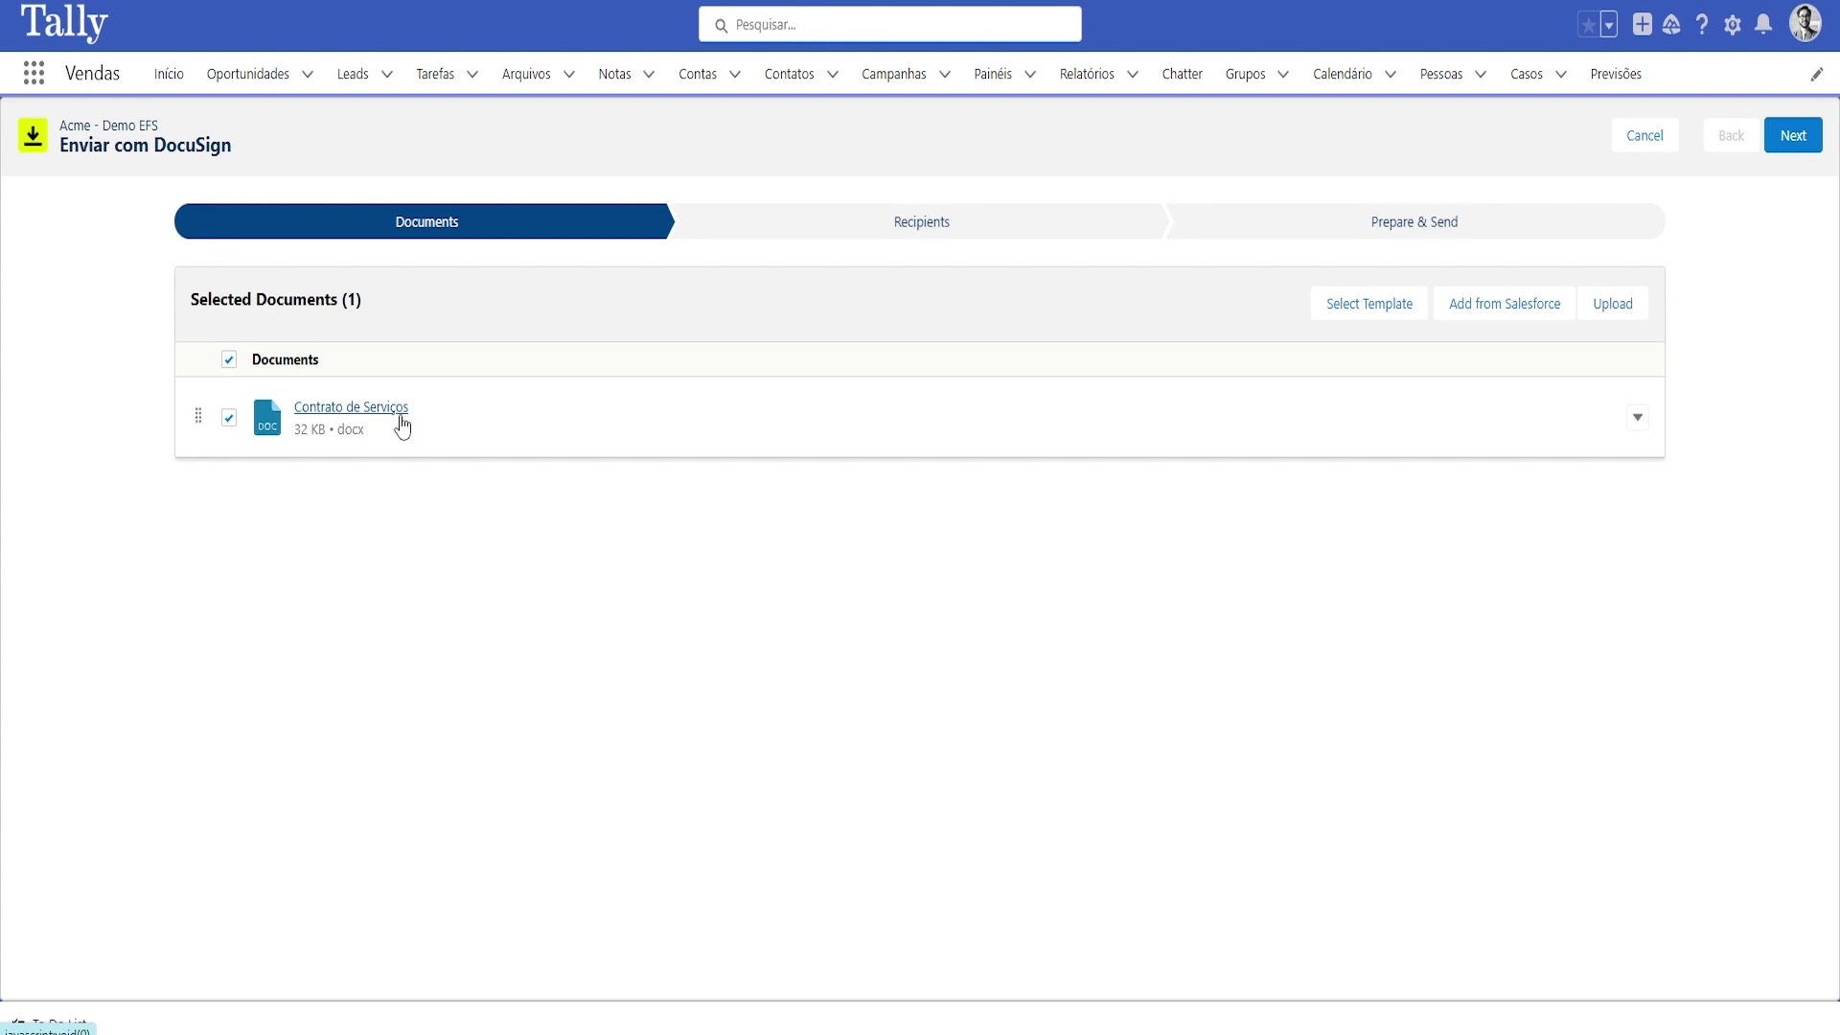
Step: Advance to the Recipients step and select the email subject and message text
{"action": "left_click", "coordinate": [1791, 143]}
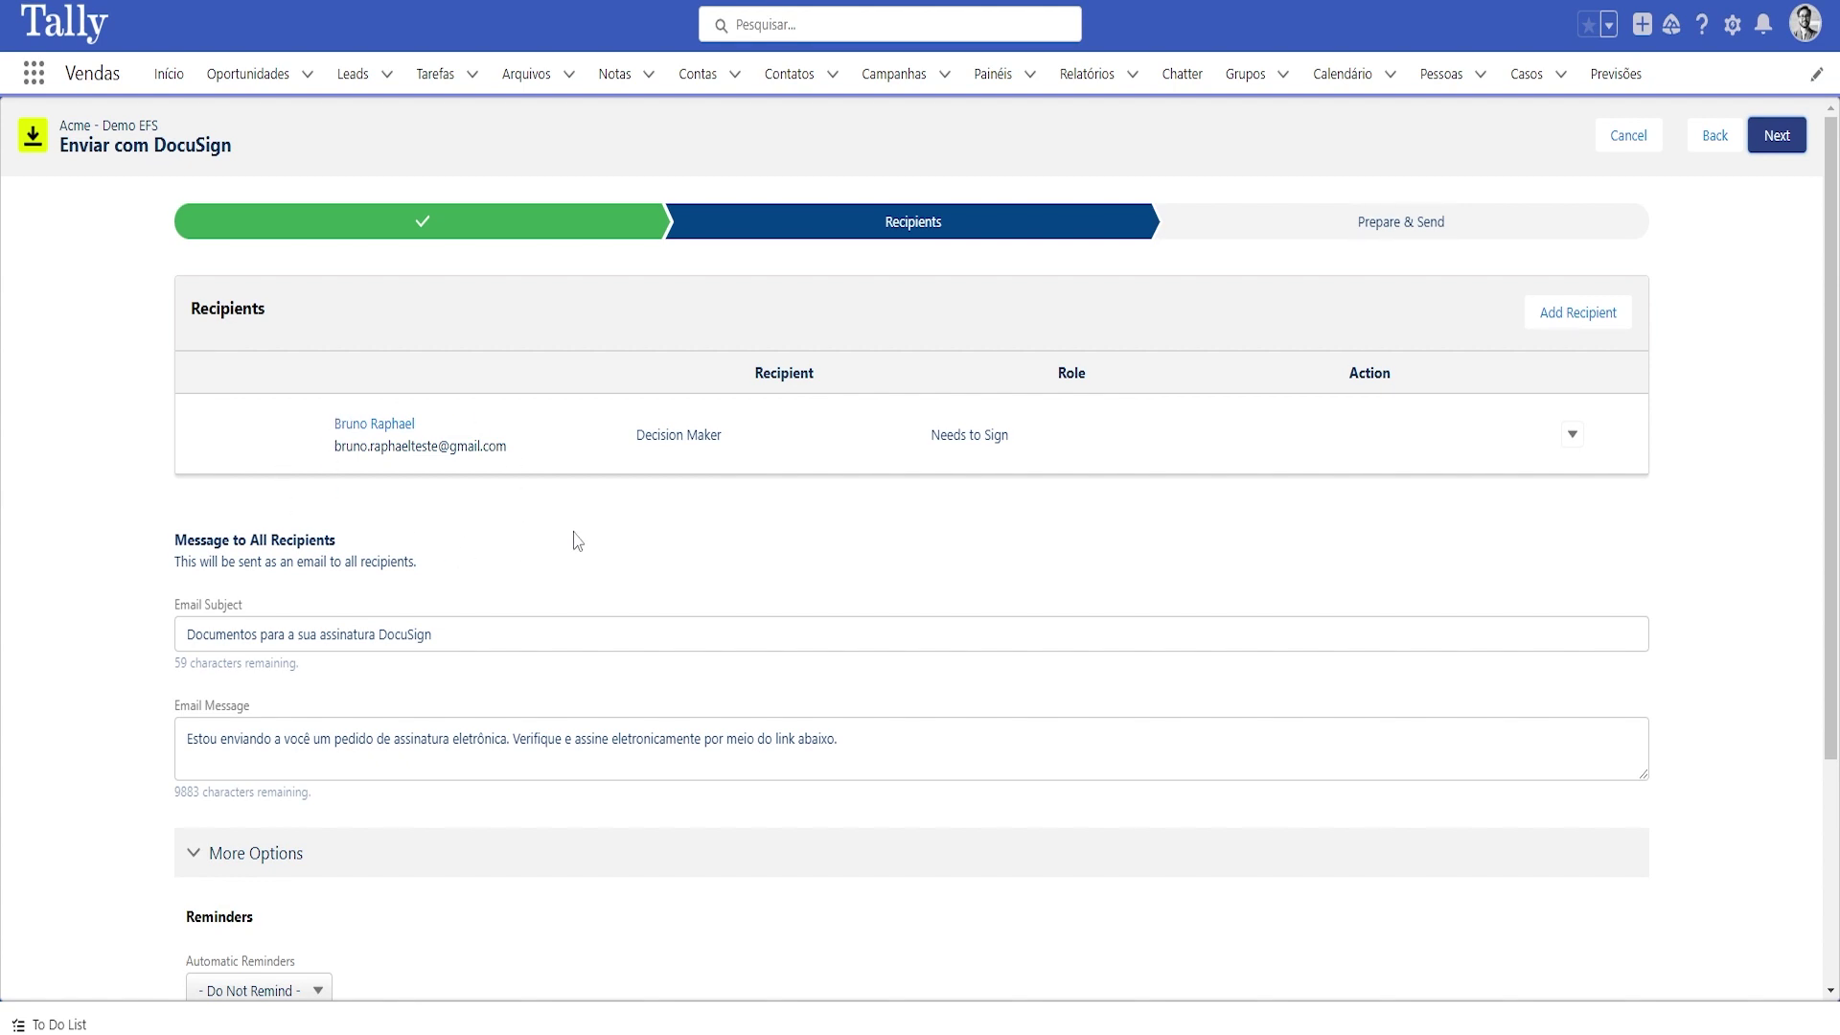
{"action": "left_click_drag", "start_coordinate": [460, 638], "coordinate": [234, 652]}
{"action": "left_click_drag", "start_coordinate": [845, 741], "coordinate": [187, 741]}
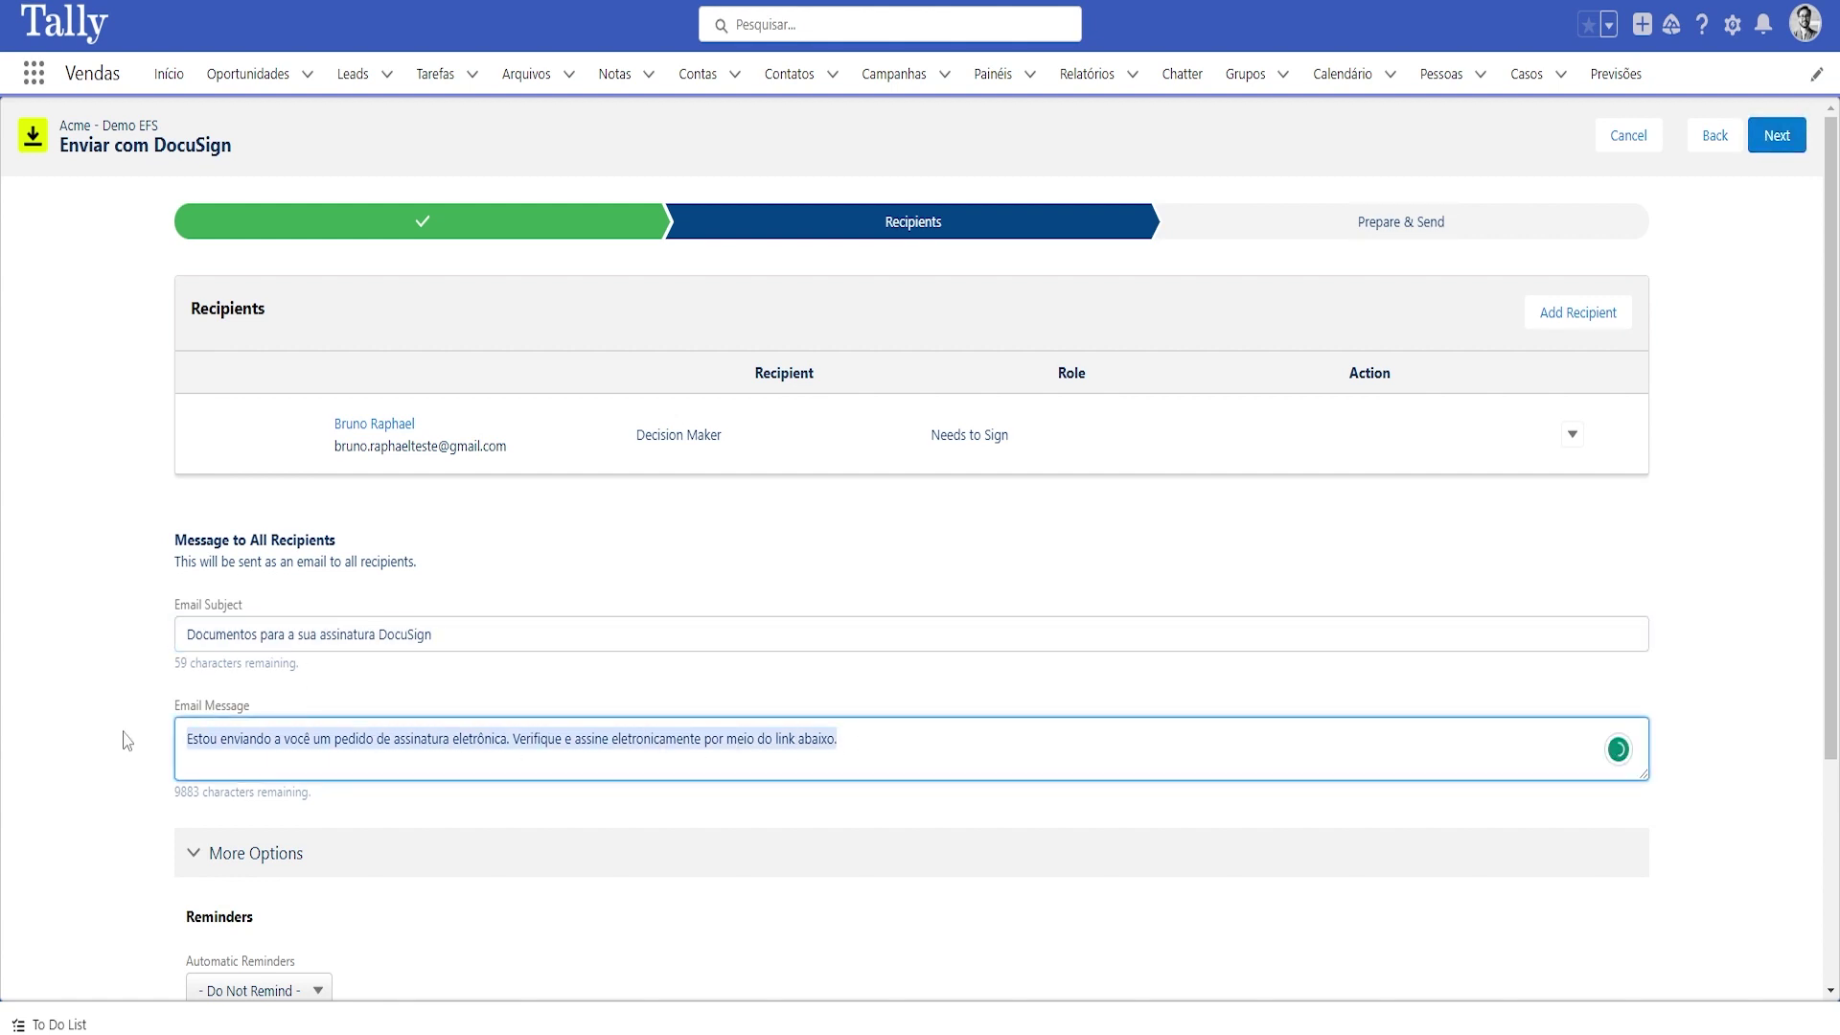
{"action": "left_click", "coordinate": [303, 990]}
{"action": "scroll", "coordinate": [303, 697], "scroll_direction": "down", "scroll_amount": 3}
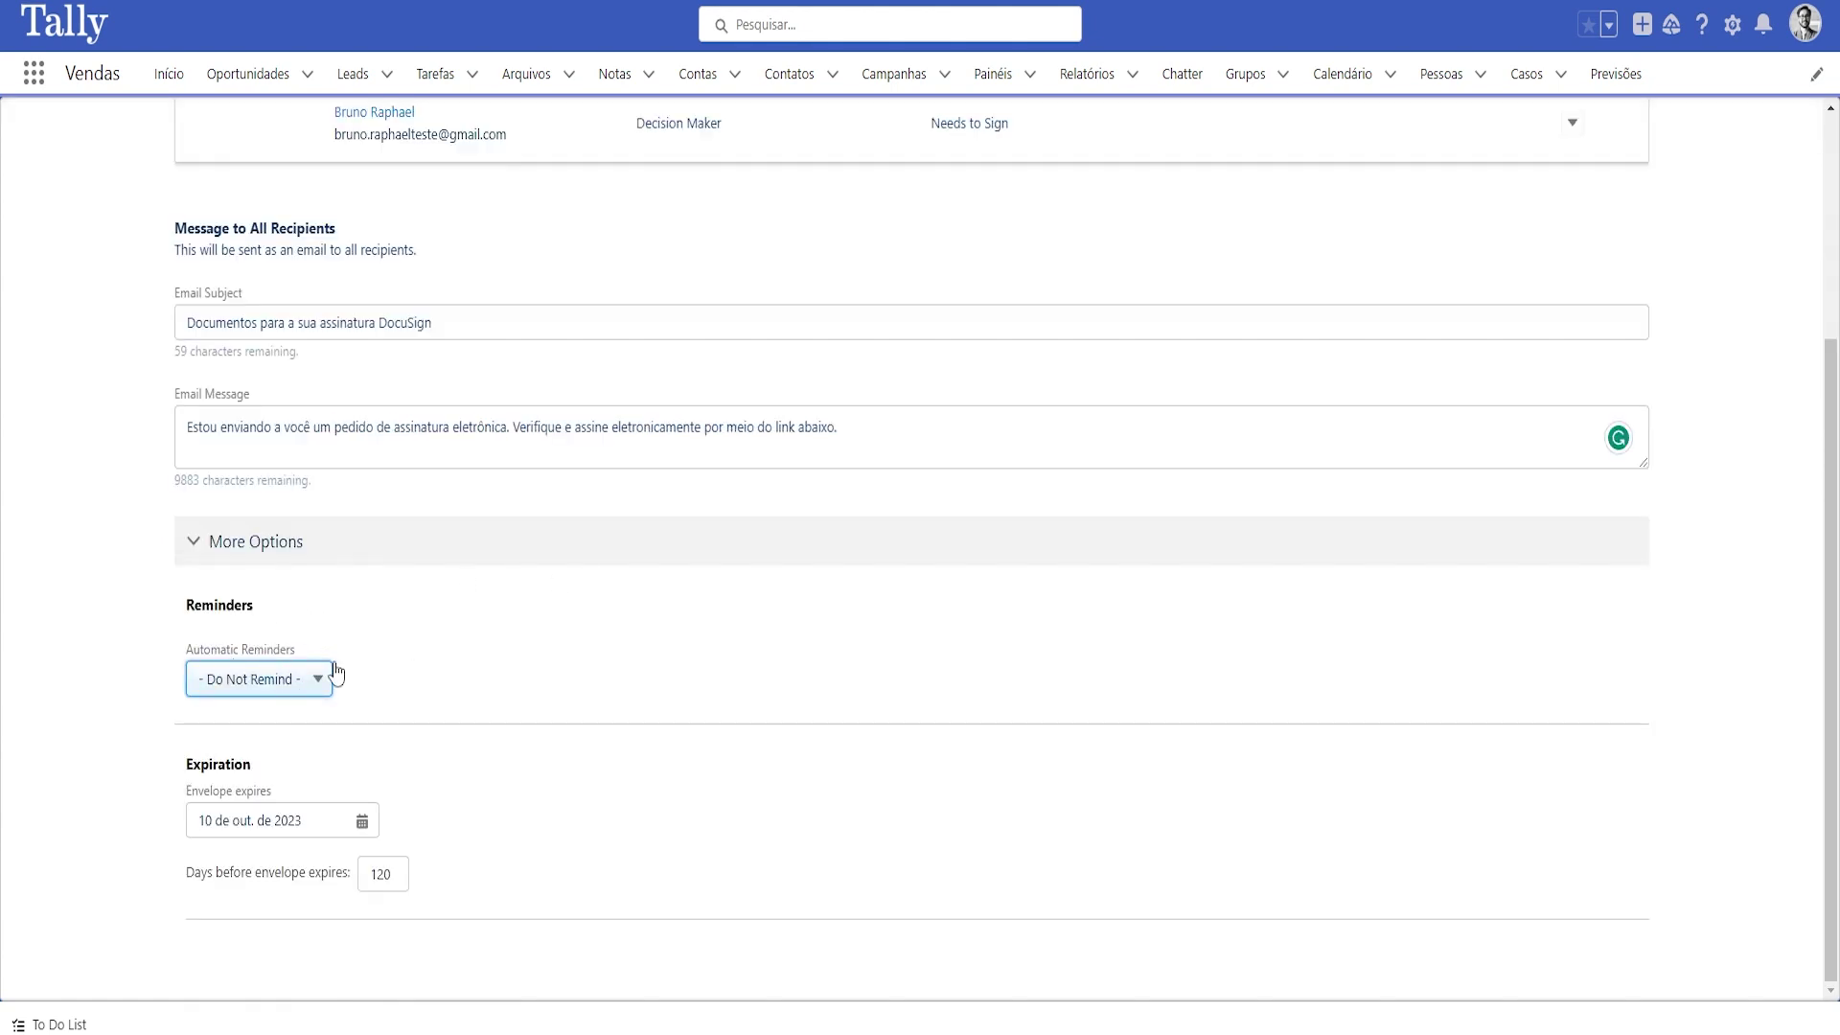
Step: Set Automatic Reminders to Every 2 days and change envelope expiry from 120 to 30 days
{"action": "left_click", "coordinate": [298, 692]}
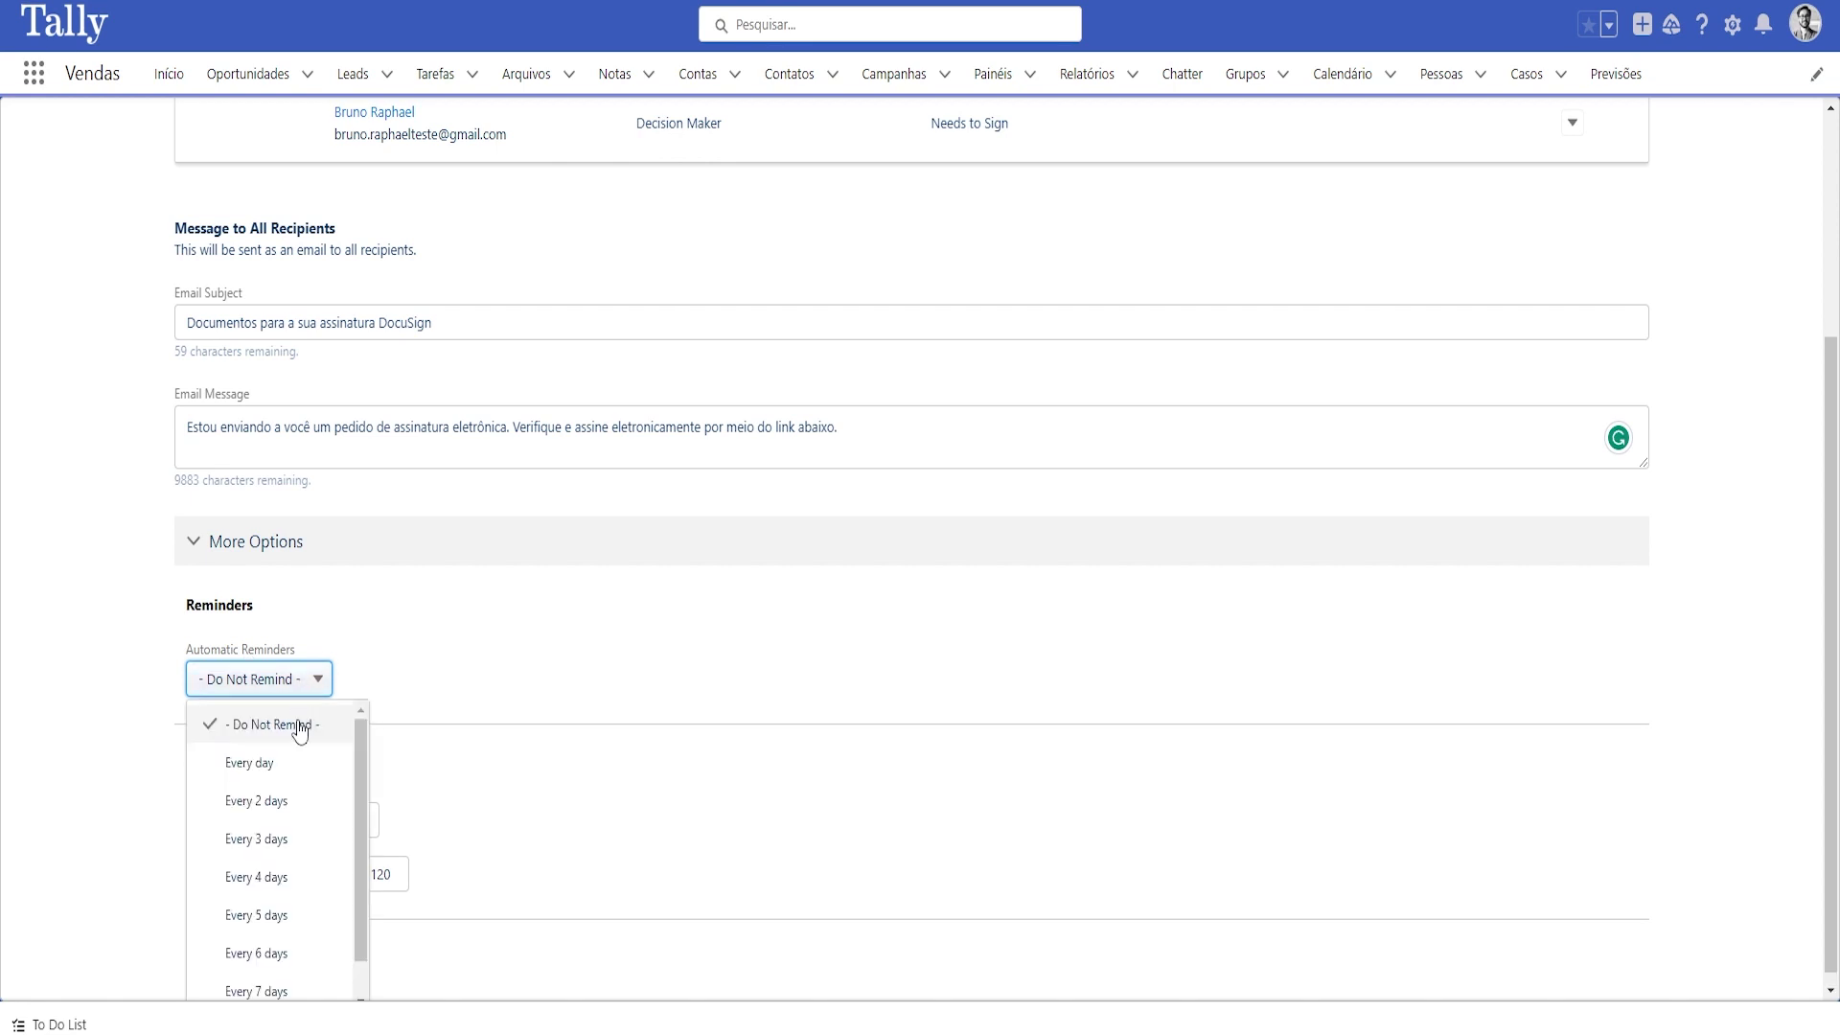
{"action": "left_click", "coordinate": [276, 813]}
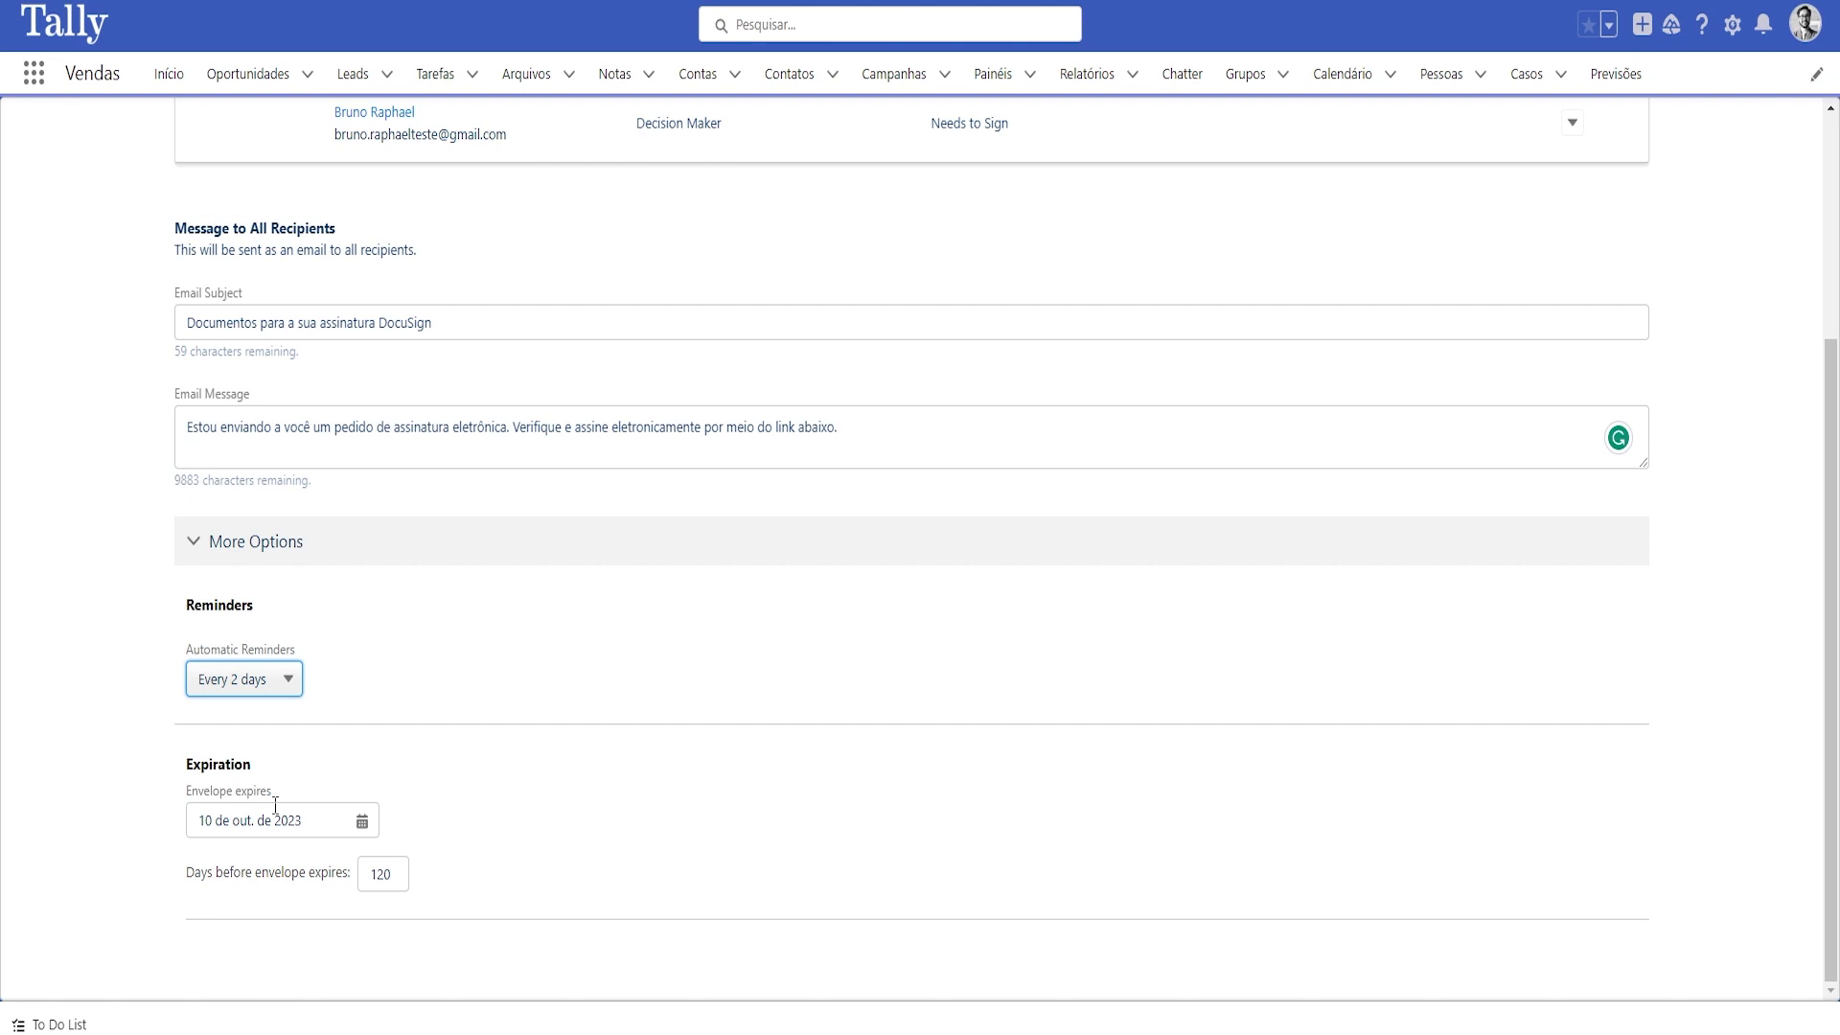
{"action": "double_click", "coordinate": [396, 873]}
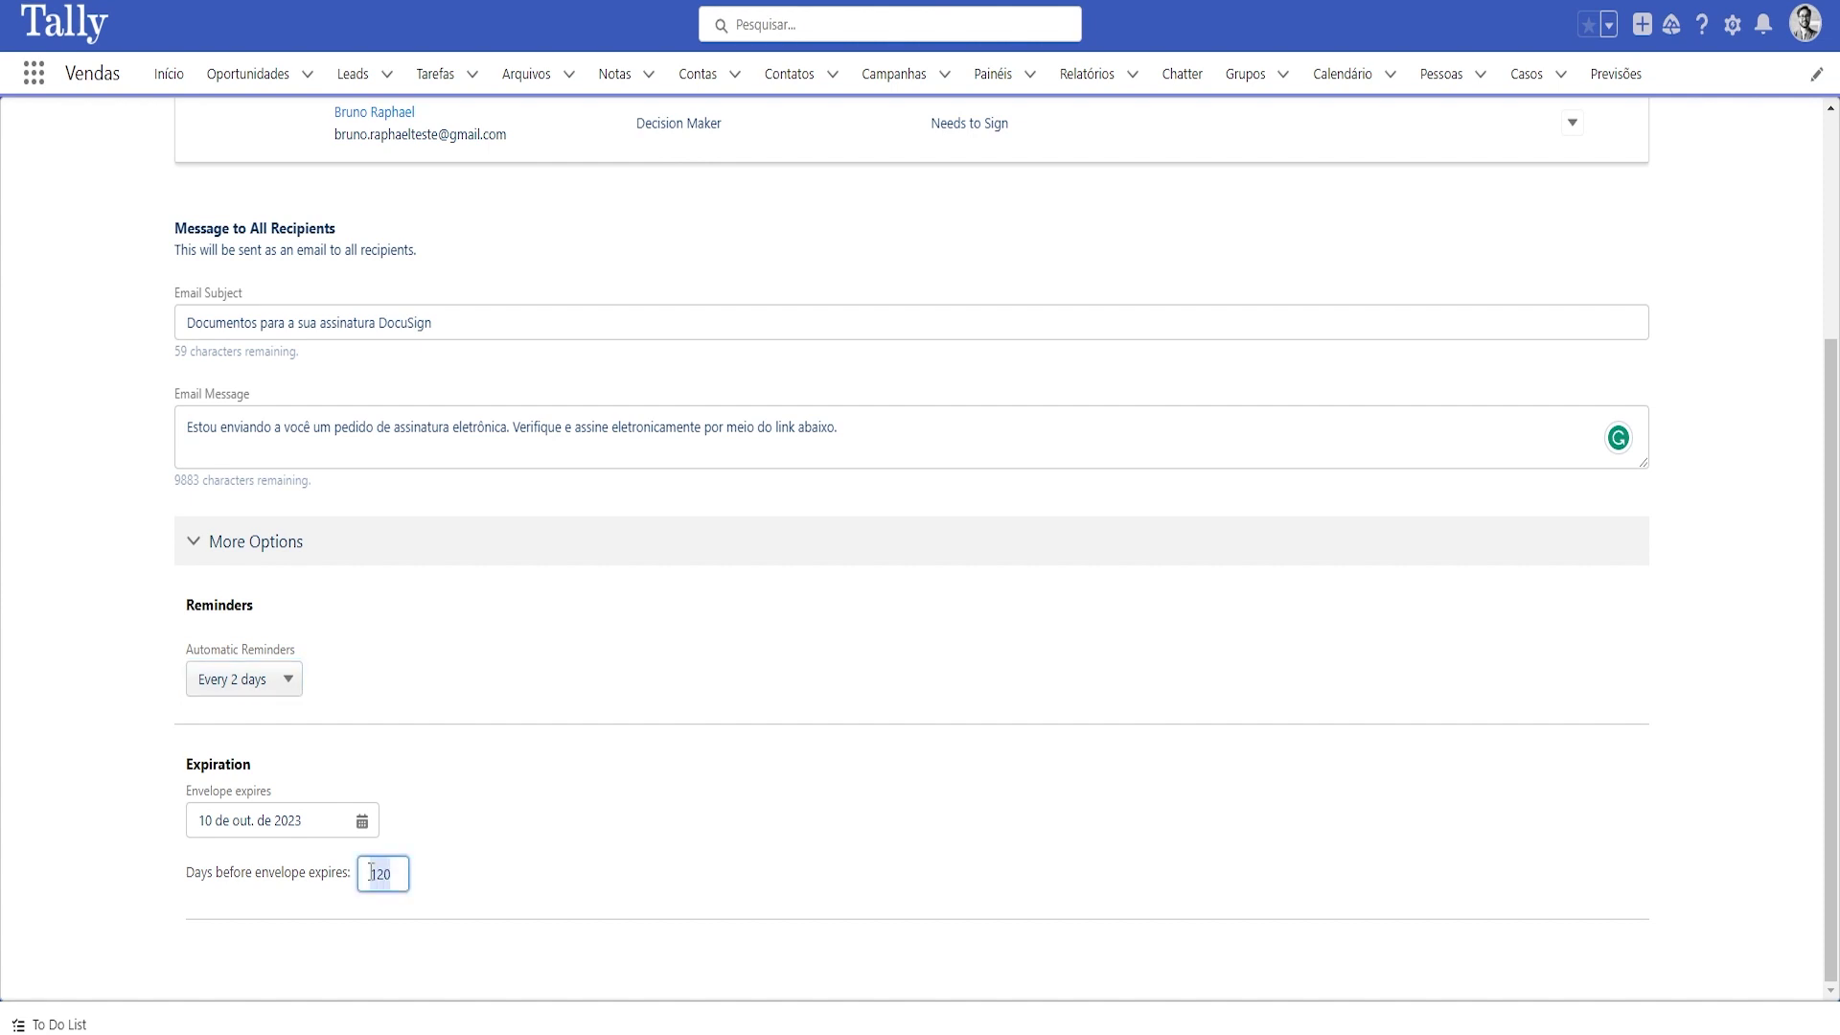
{"action": "type", "text": "30"}
{"action": "left_click", "coordinate": [472, 810]}
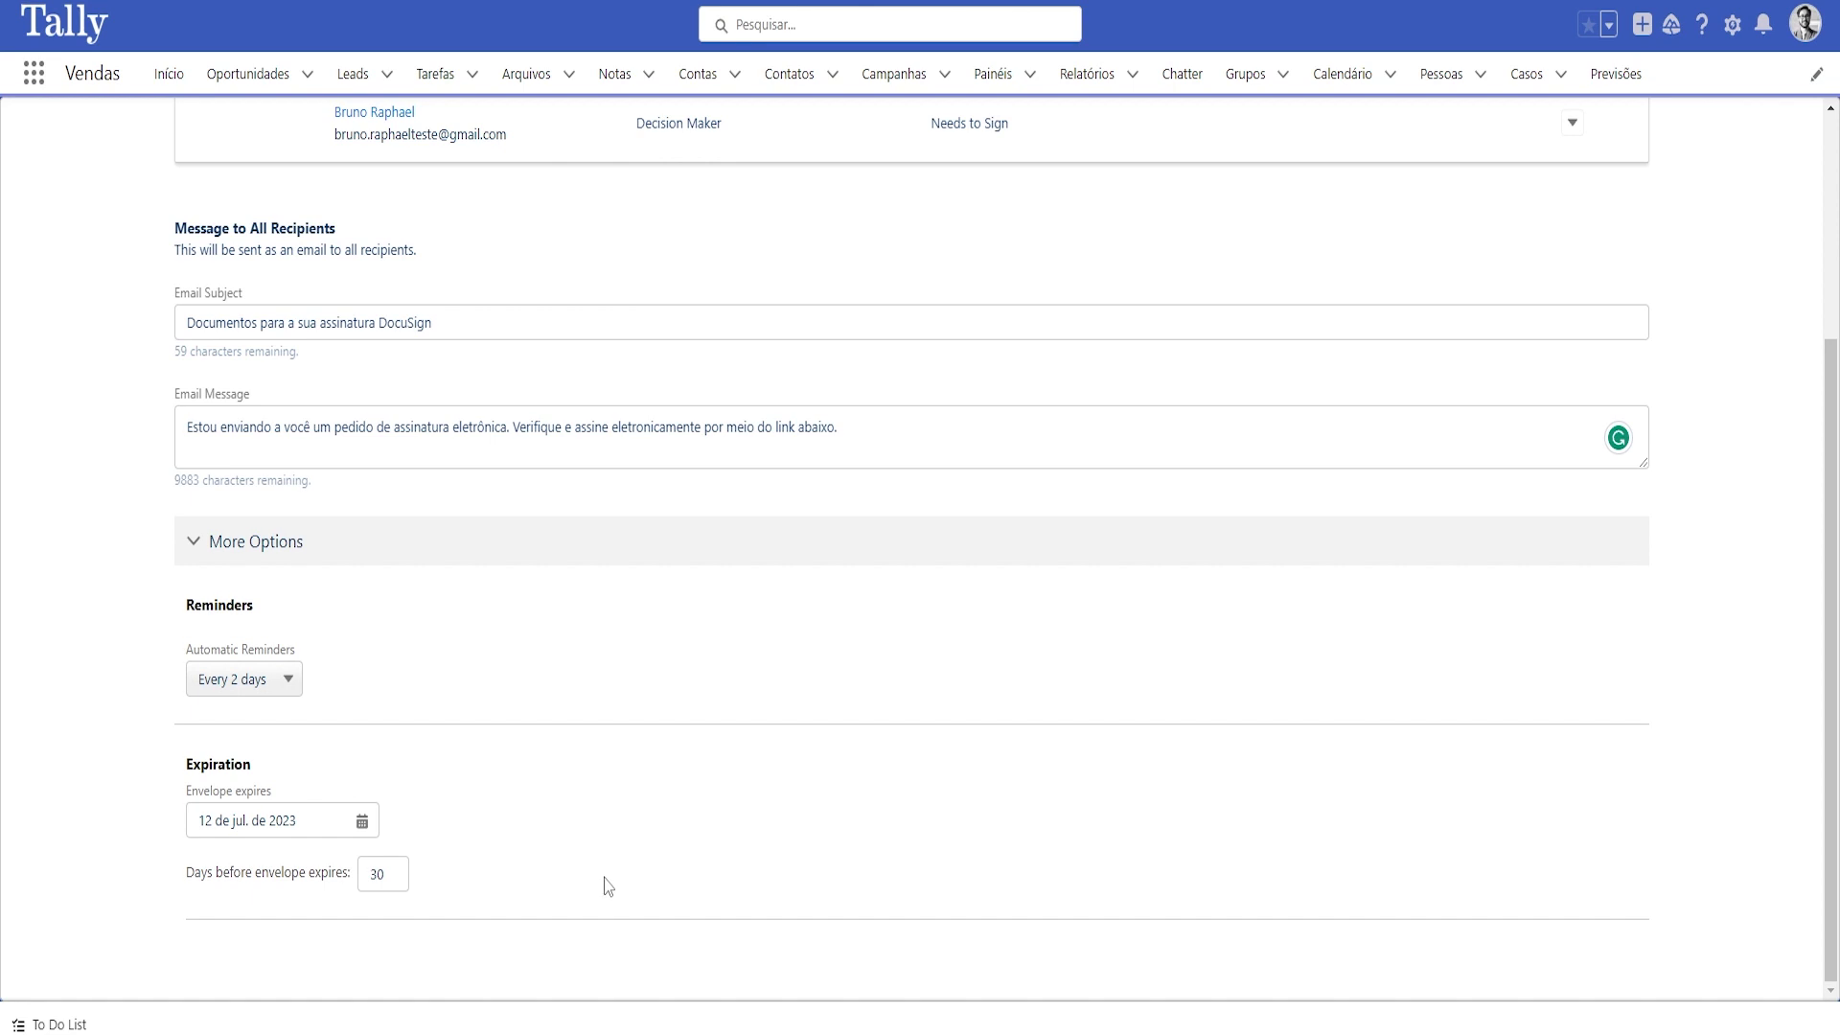
{"action": "scroll", "coordinate": [1638, 394], "scroll_direction": "up", "scroll_amount": 3}
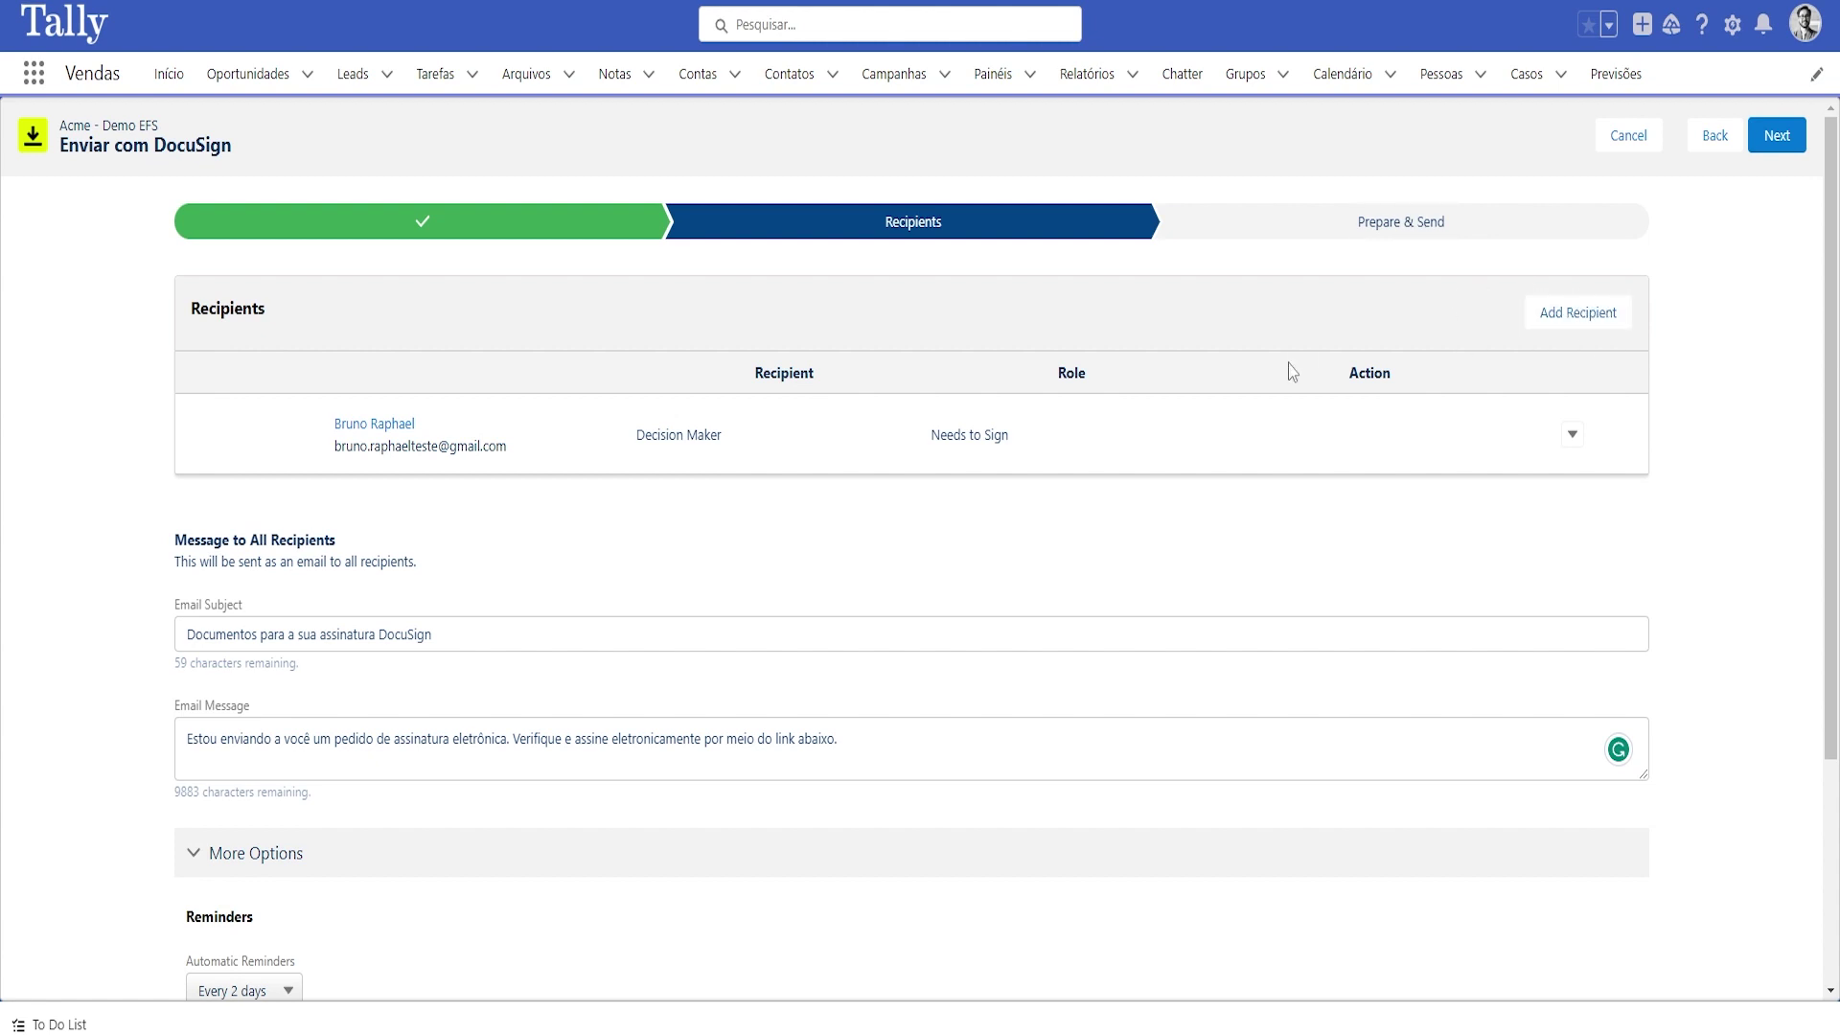
Step: Continue to preparation and position the signature and date-signed fields on the signature line
{"action": "left_click", "coordinate": [1778, 137]}
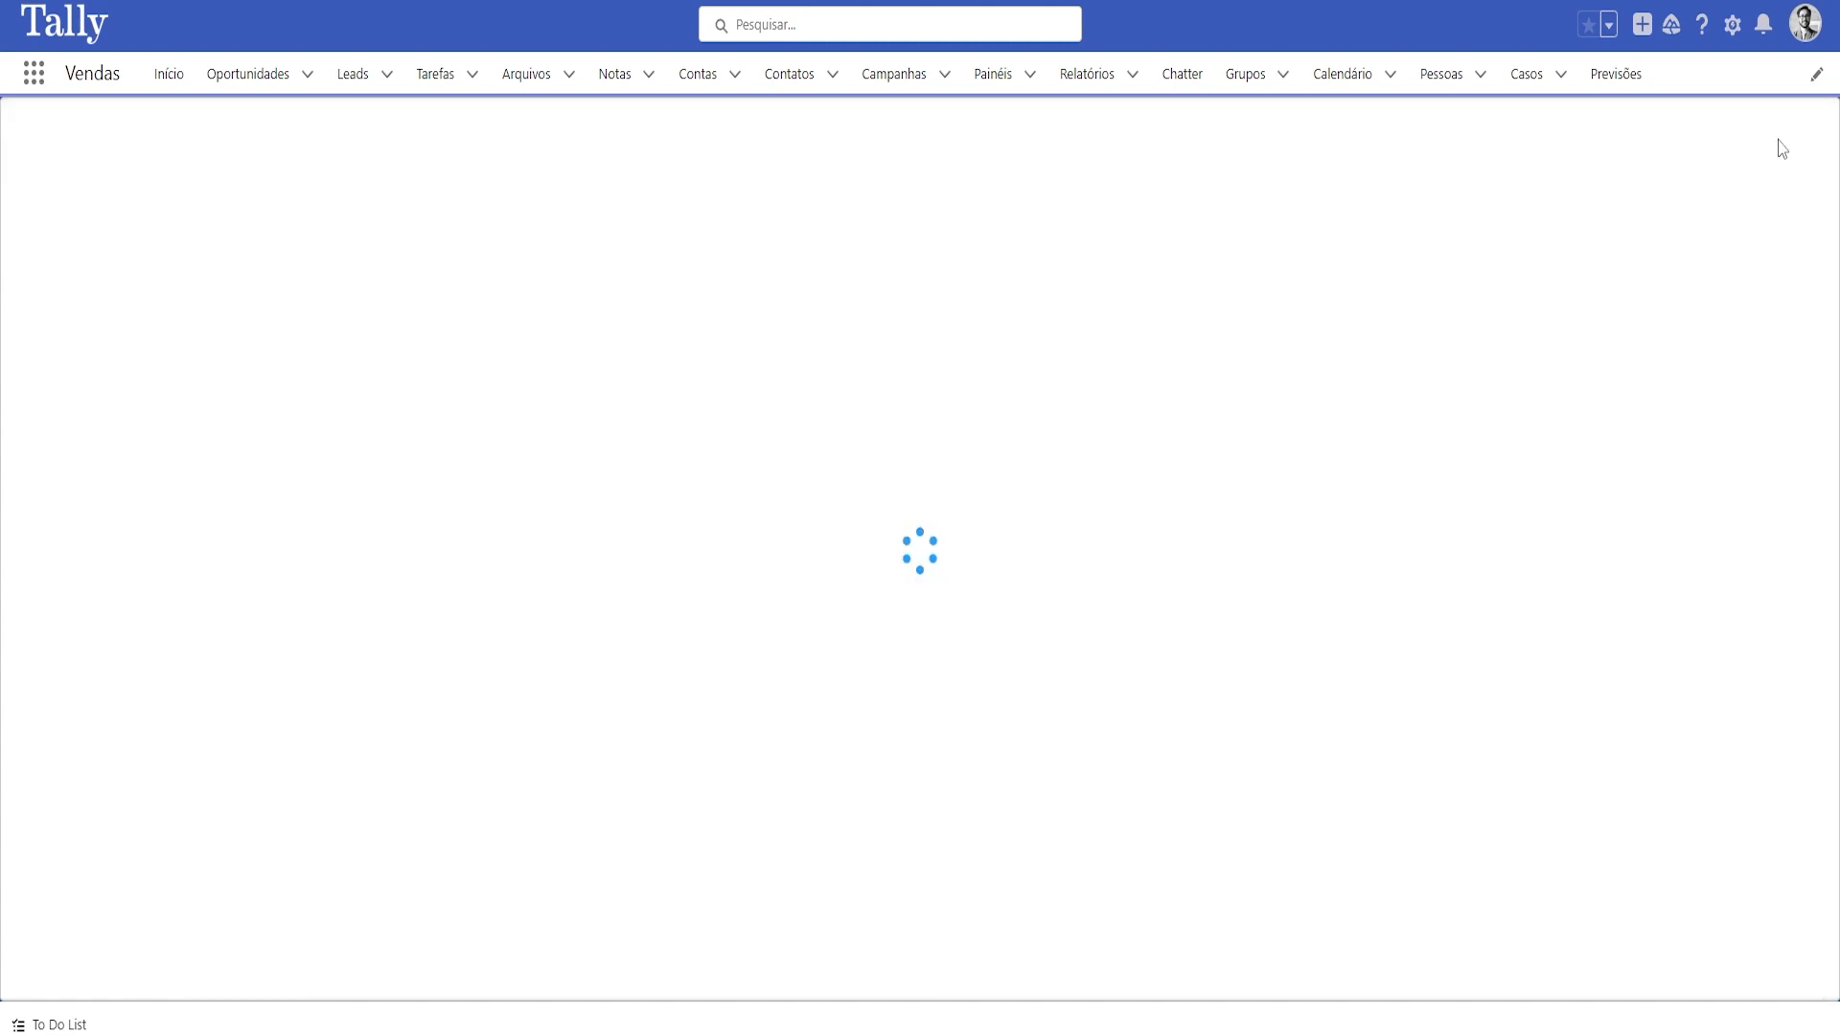
{"action": "scroll", "coordinate": [1474, 571], "scroll_direction": "down", "scroll_amount": 10}
{"action": "scroll", "coordinate": [1481, 575], "scroll_direction": "down", "scroll_amount": 5}
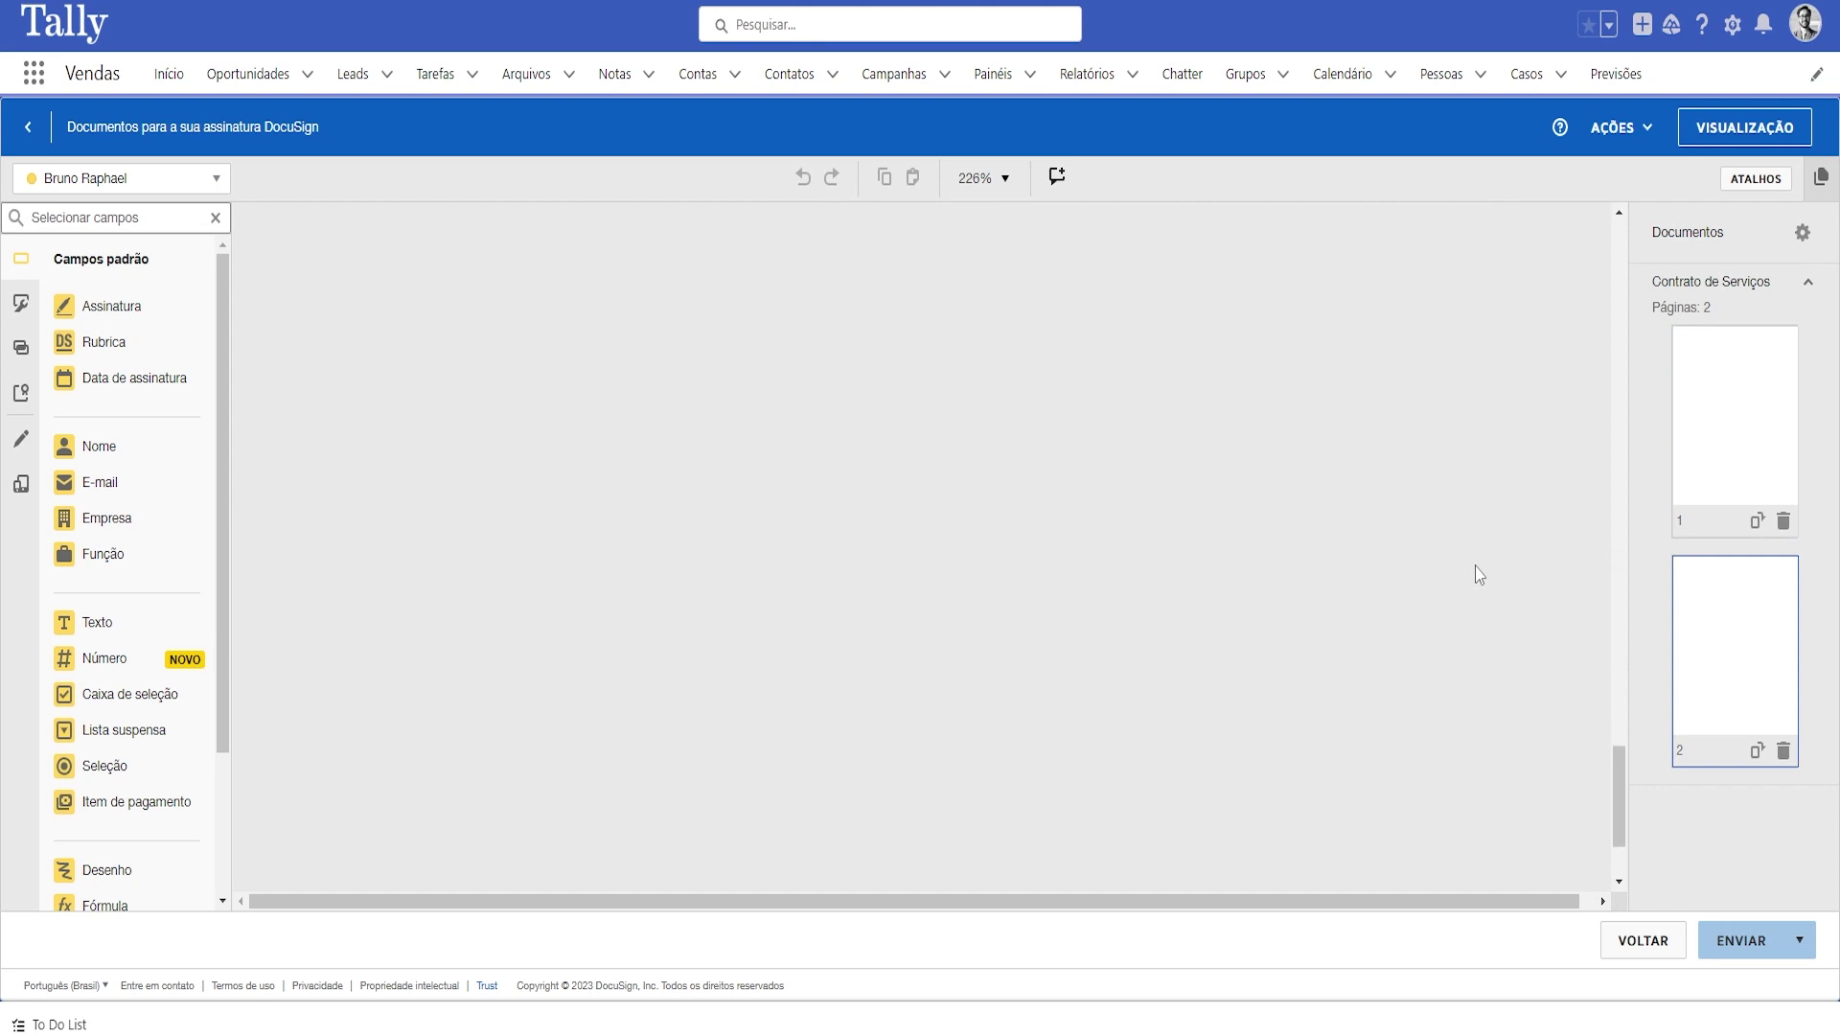
{"action": "scroll", "coordinate": [1474, 570], "scroll_direction": "up", "scroll_amount": 3}
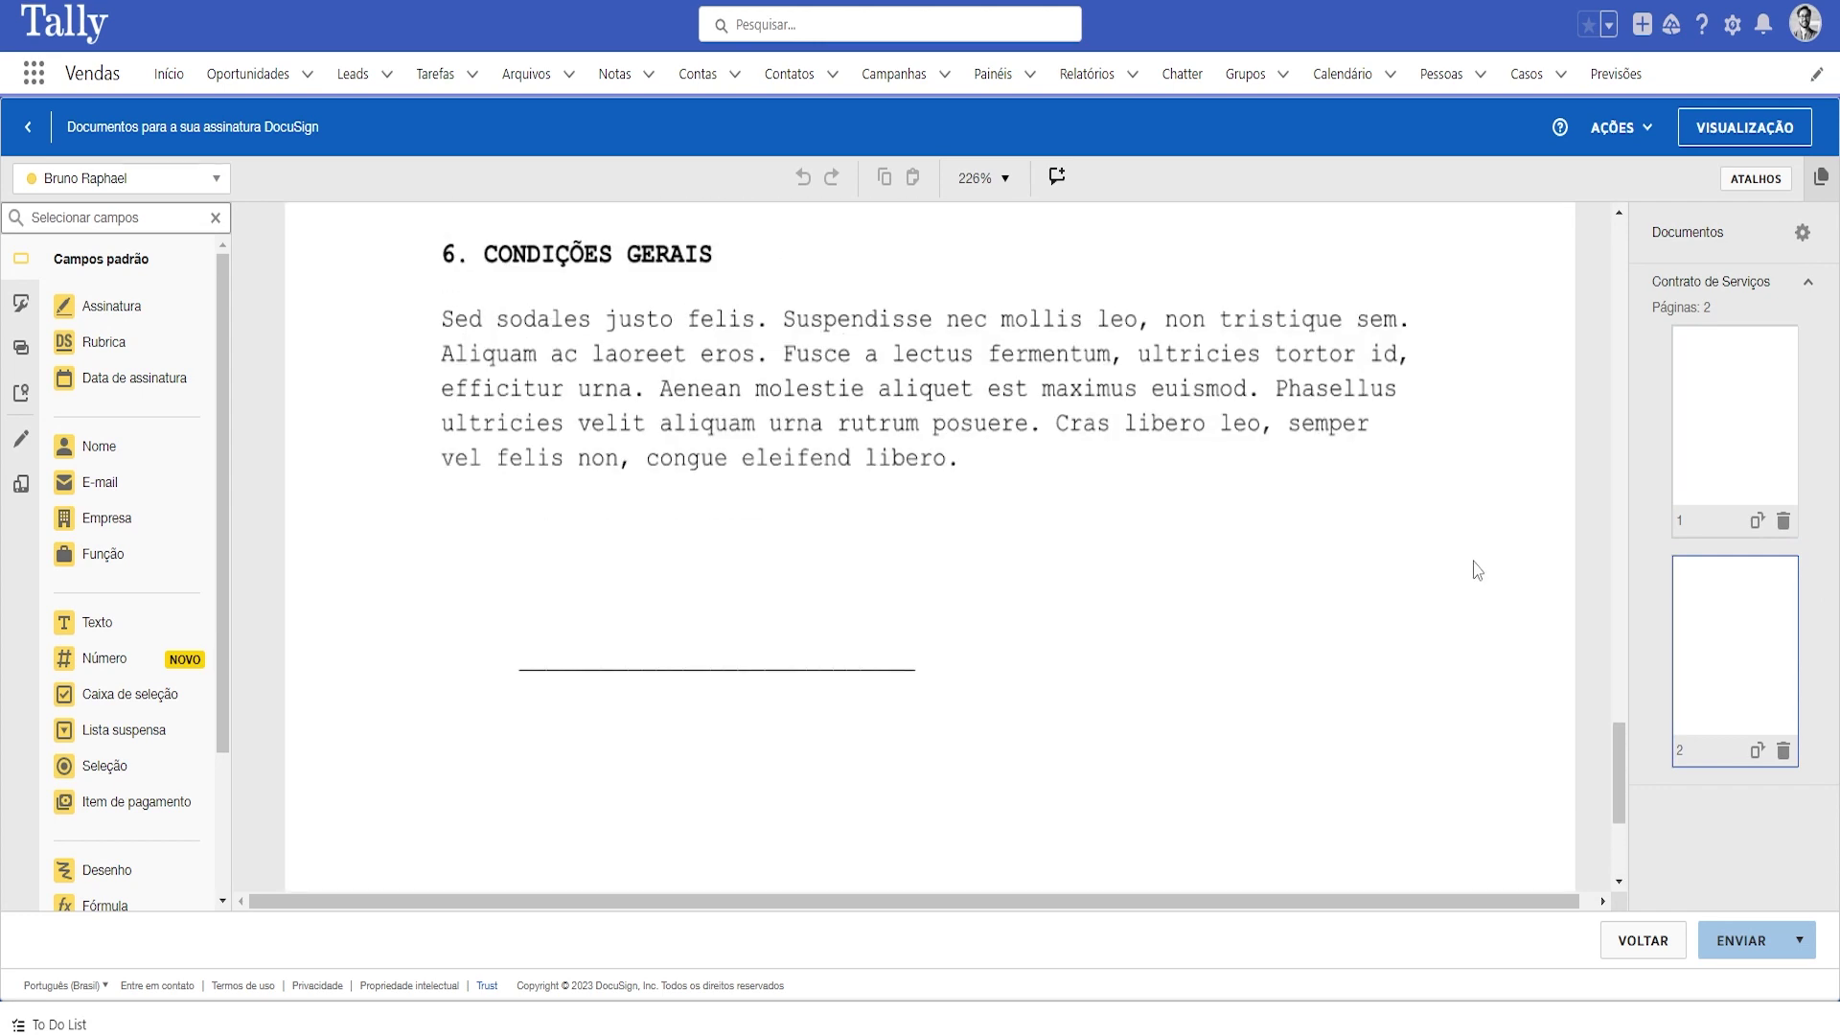
{"action": "mouse_move", "coordinate": [115, 307]}
{"action": "left_mouse_down"}
{"action": "mouse_move", "coordinate": [159, 337]}
{"action": "mouse_move", "coordinate": [457, 414]}
{"action": "left_mouse_up"}
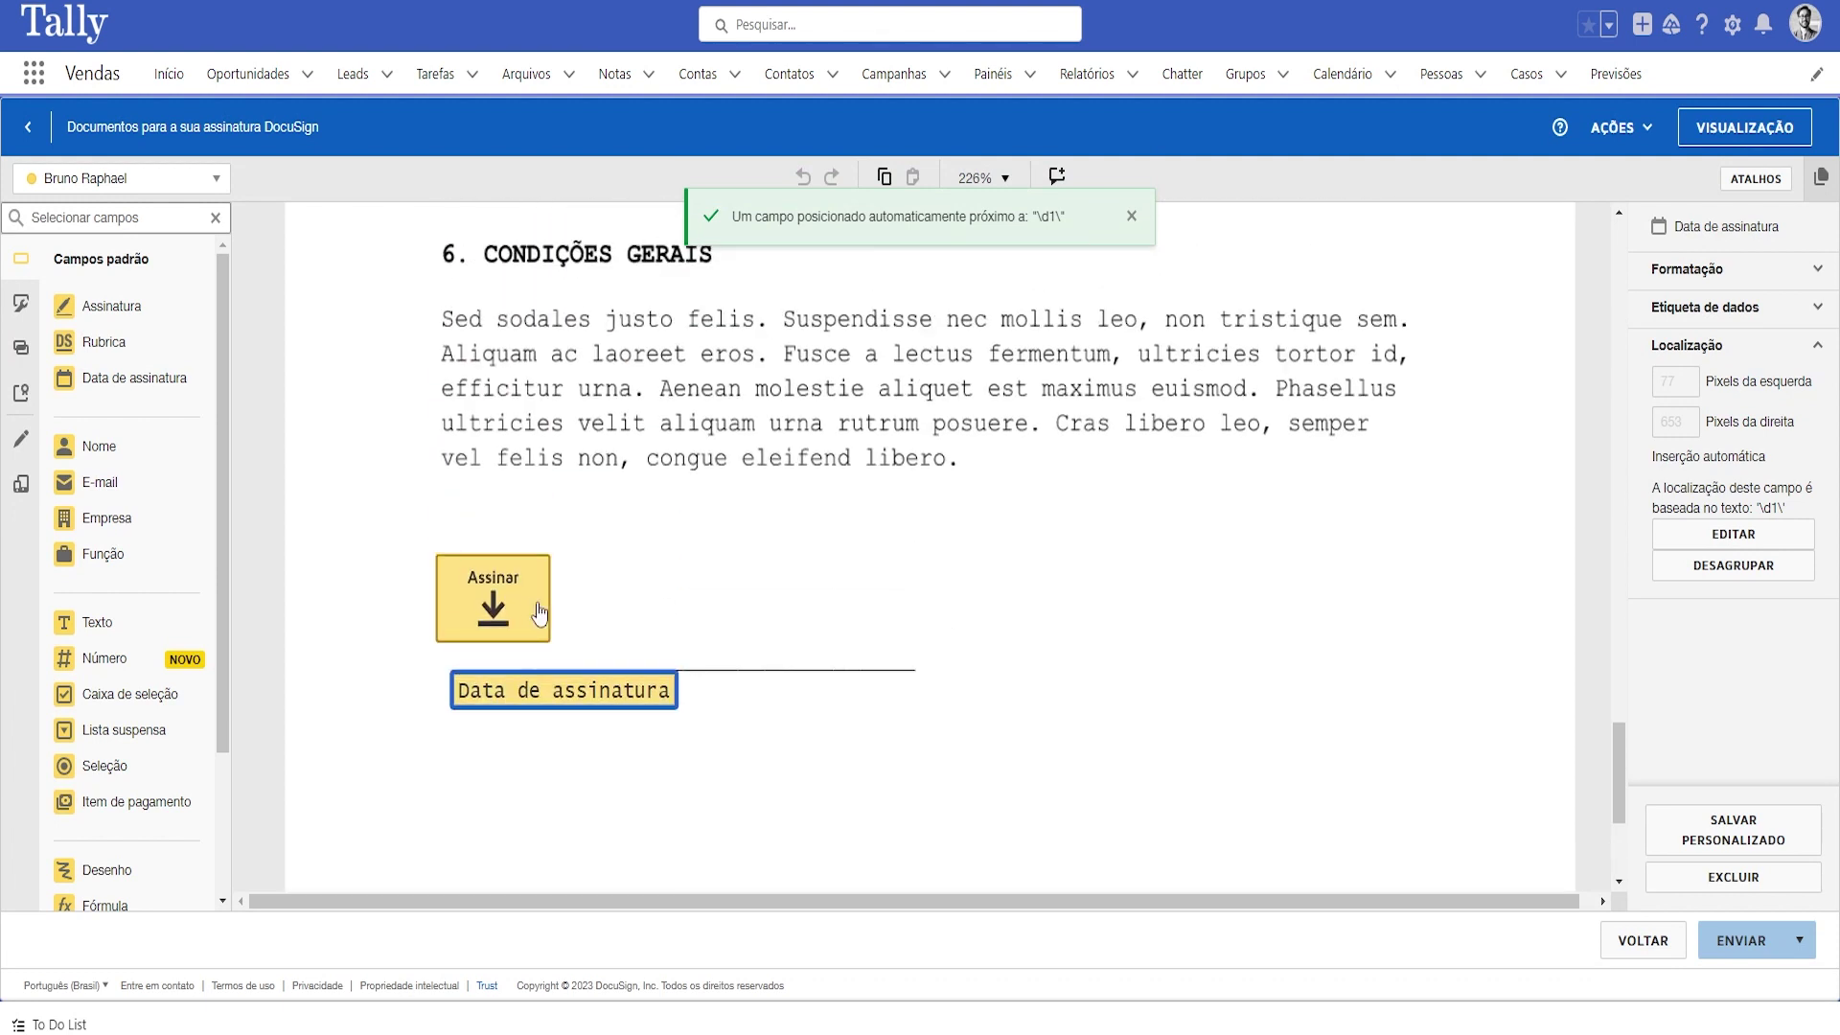
{"action": "left_click_drag", "start_coordinate": [510, 606], "coordinate": [544, 623]}
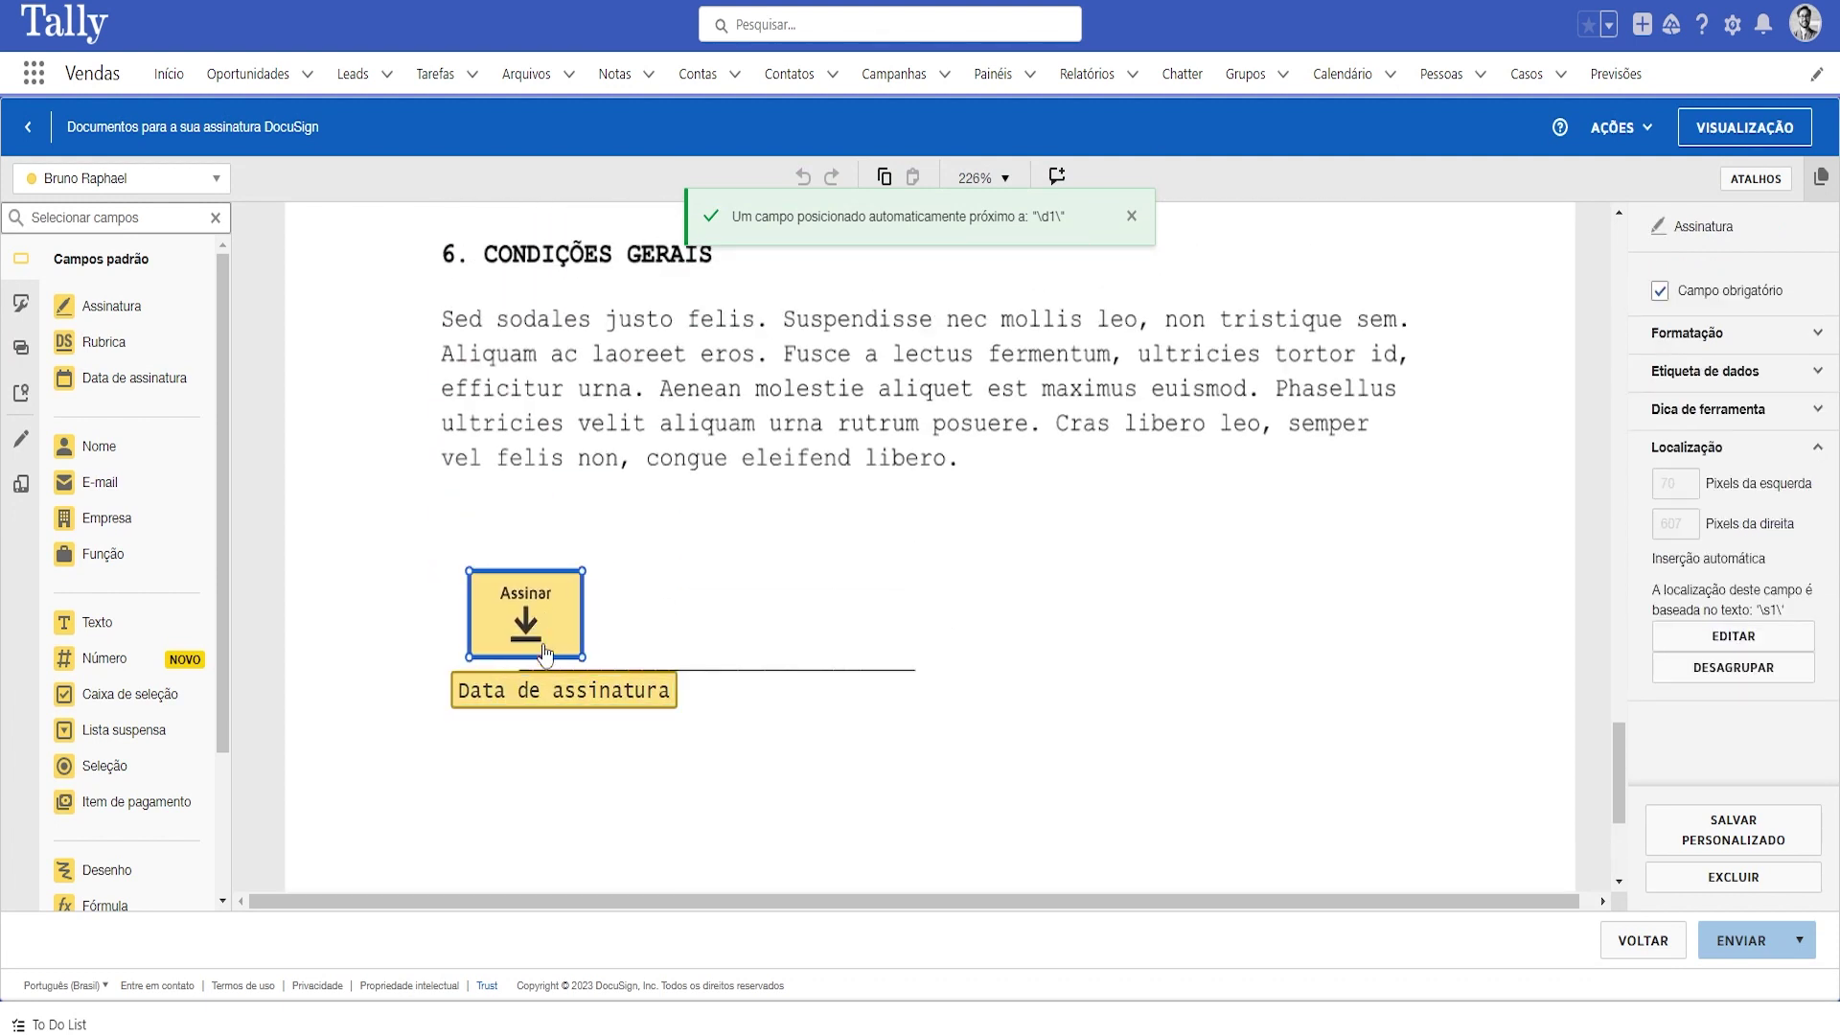
{"action": "left_click_drag", "start_coordinate": [538, 691], "coordinate": [553, 707]}
{"action": "left_click_drag", "start_coordinate": [553, 707], "coordinate": [553, 709]}
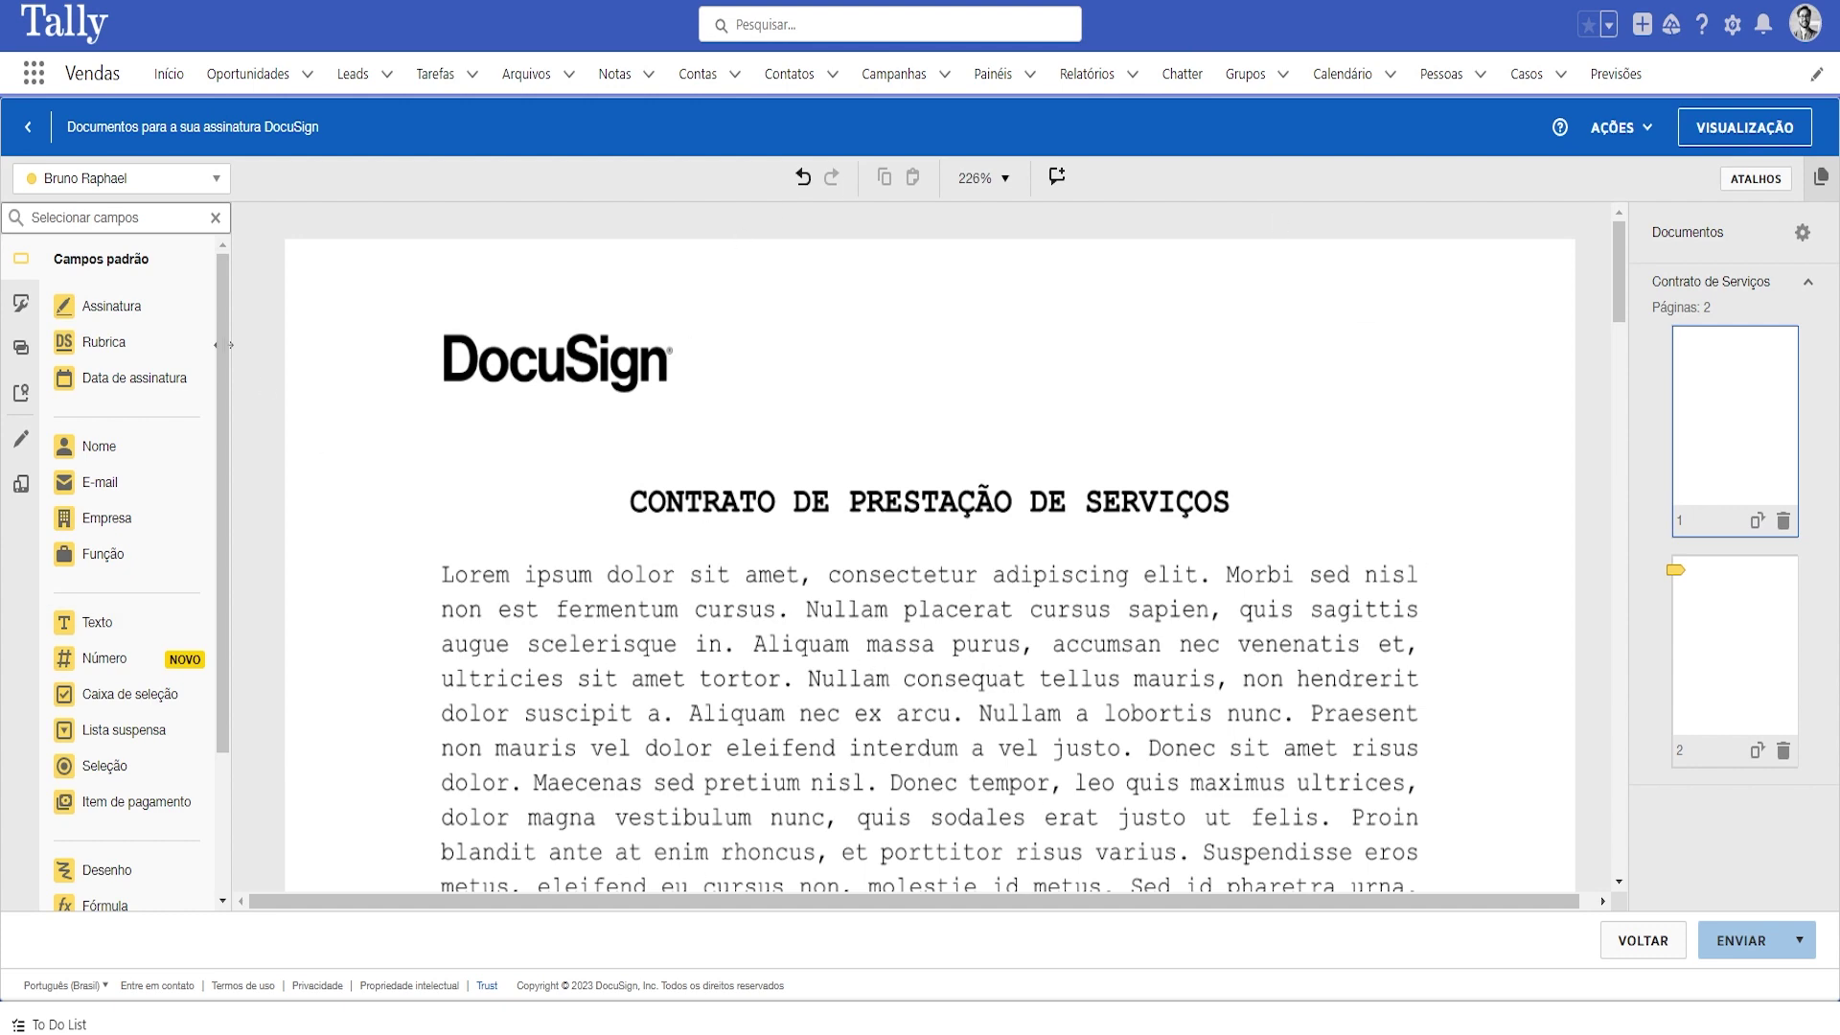
Step: Check the properties of the Assinar and Data de assinatura fields
{"action": "scroll", "coordinate": [821, 460], "scroll_direction": "down", "scroll_amount": 20}
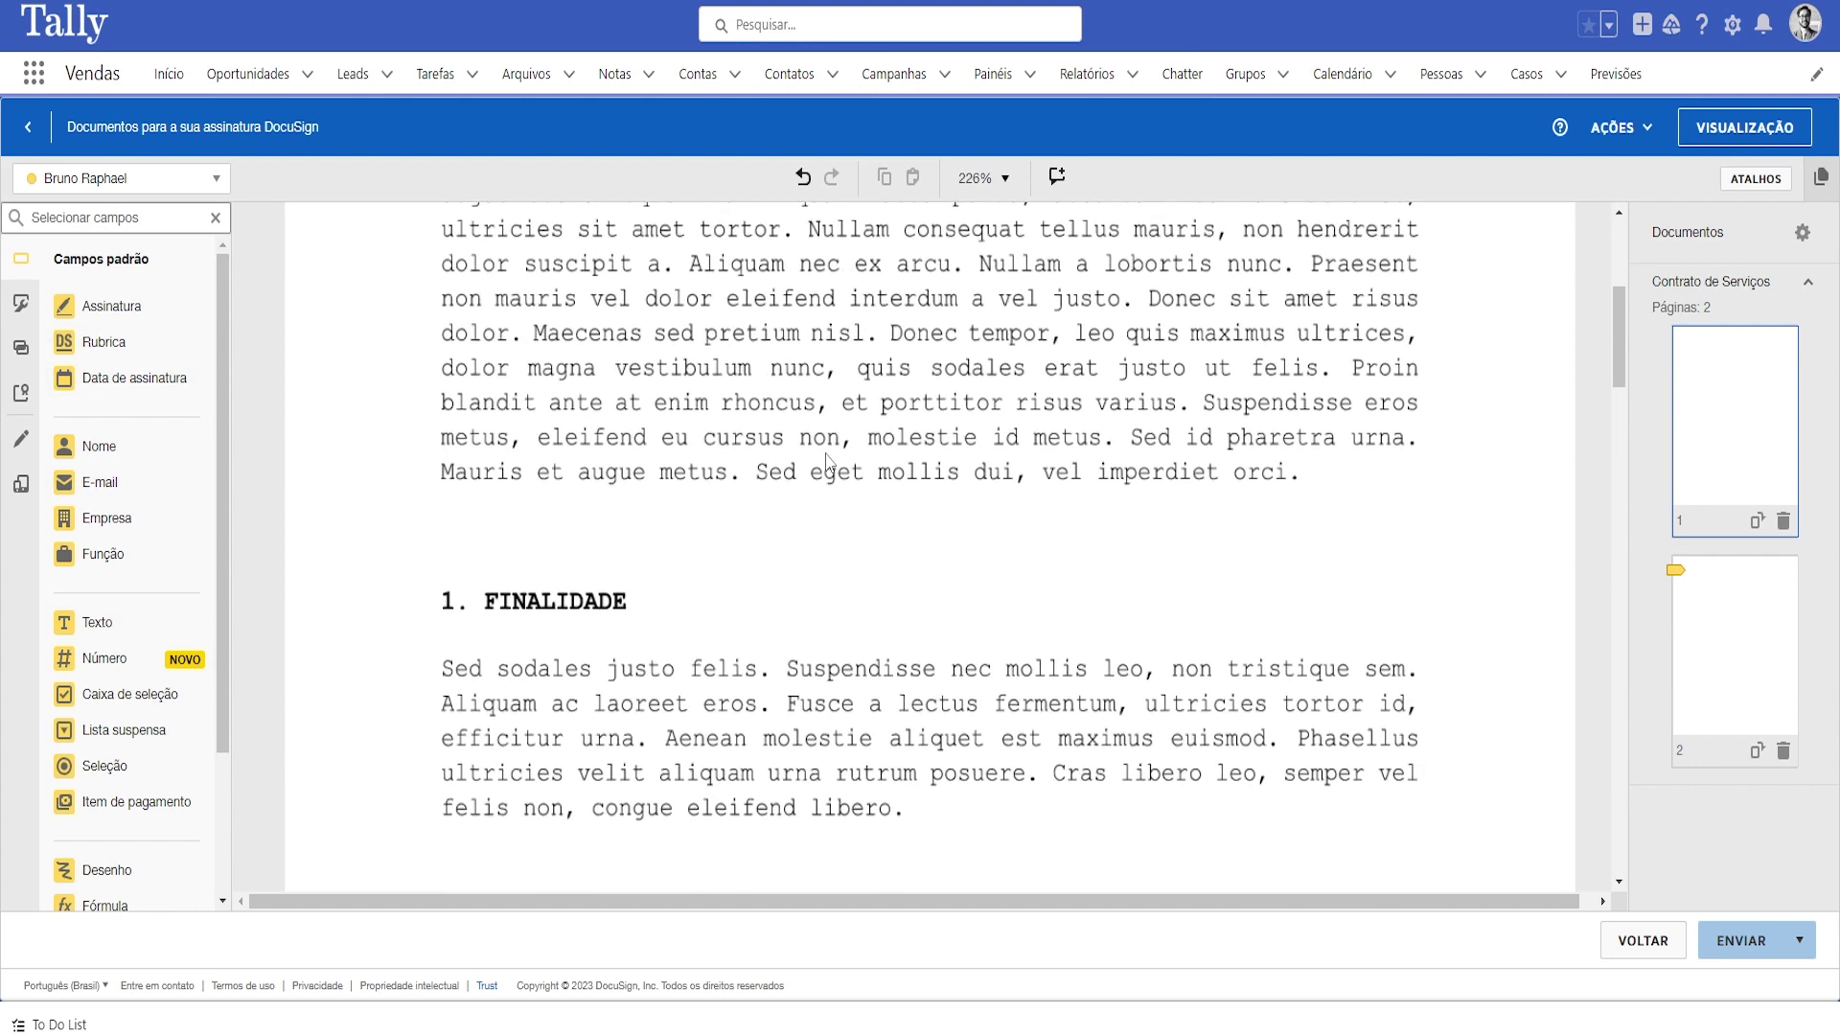
{"action": "scroll", "coordinate": [829, 463], "scroll_direction": "down", "scroll_amount": 10}
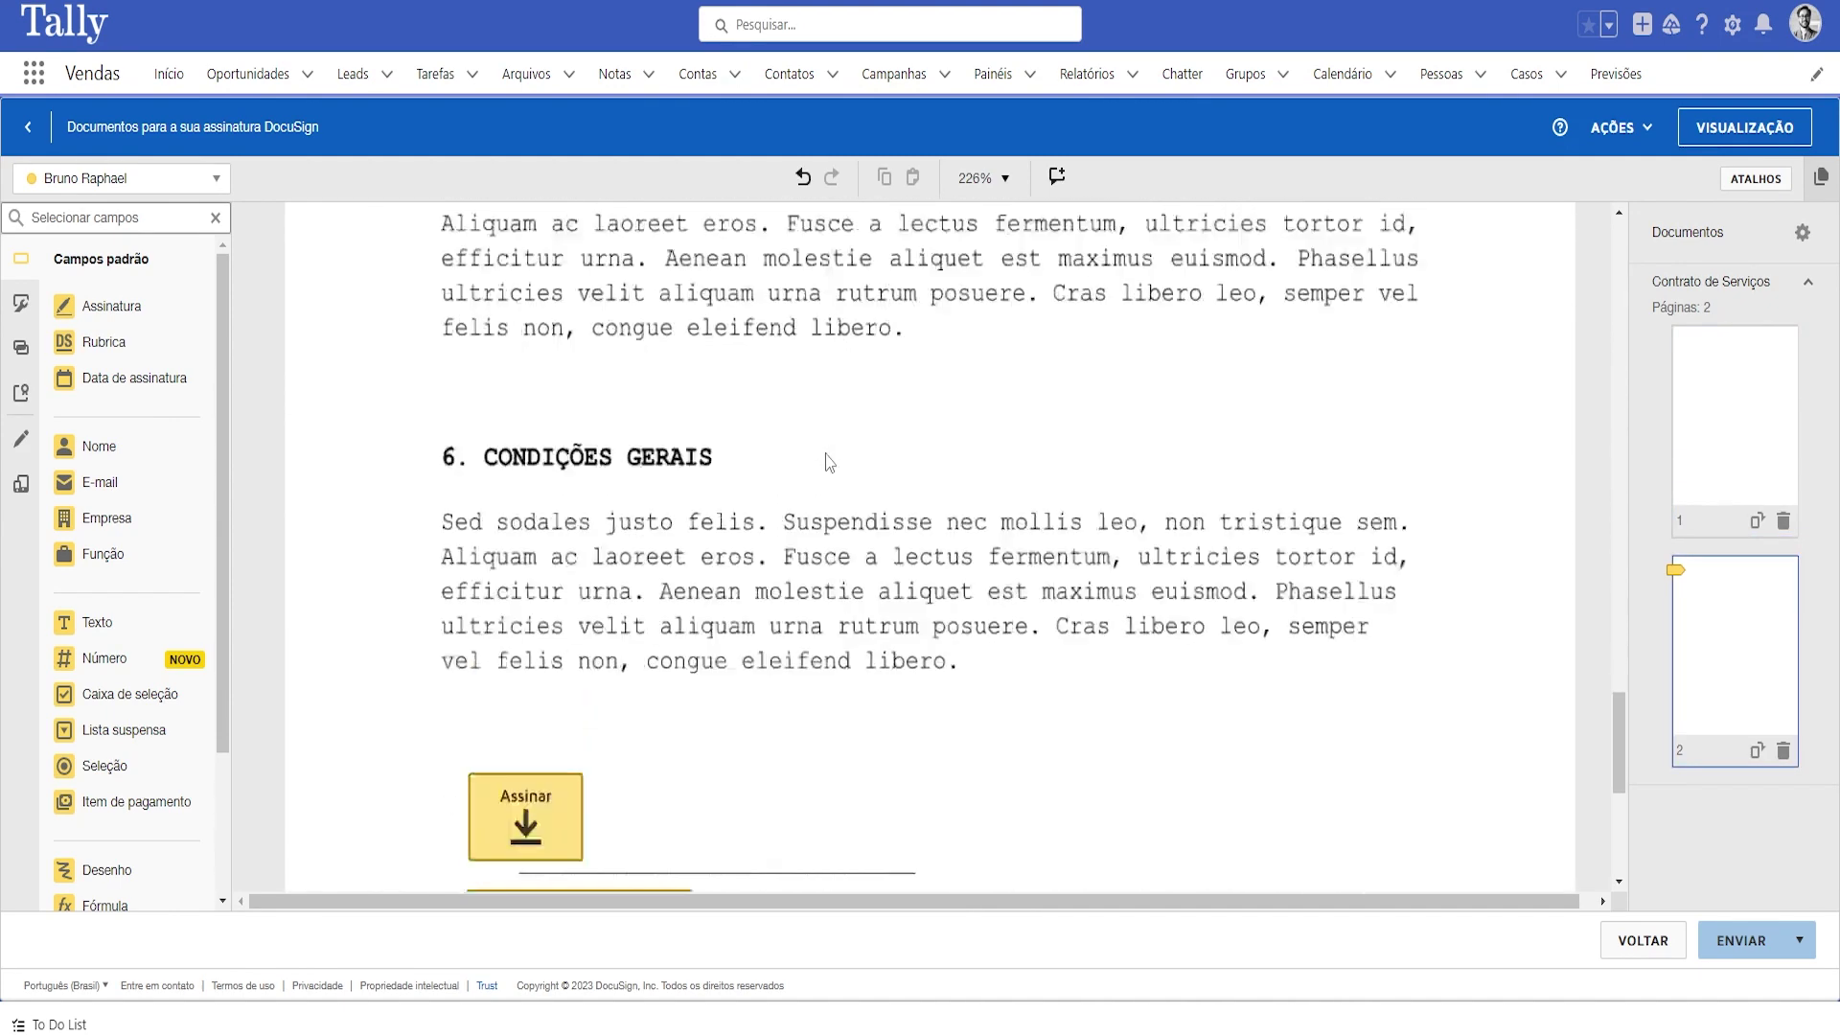
{"action": "scroll", "coordinate": [624, 485], "scroll_direction": "up", "scroll_amount": 3}
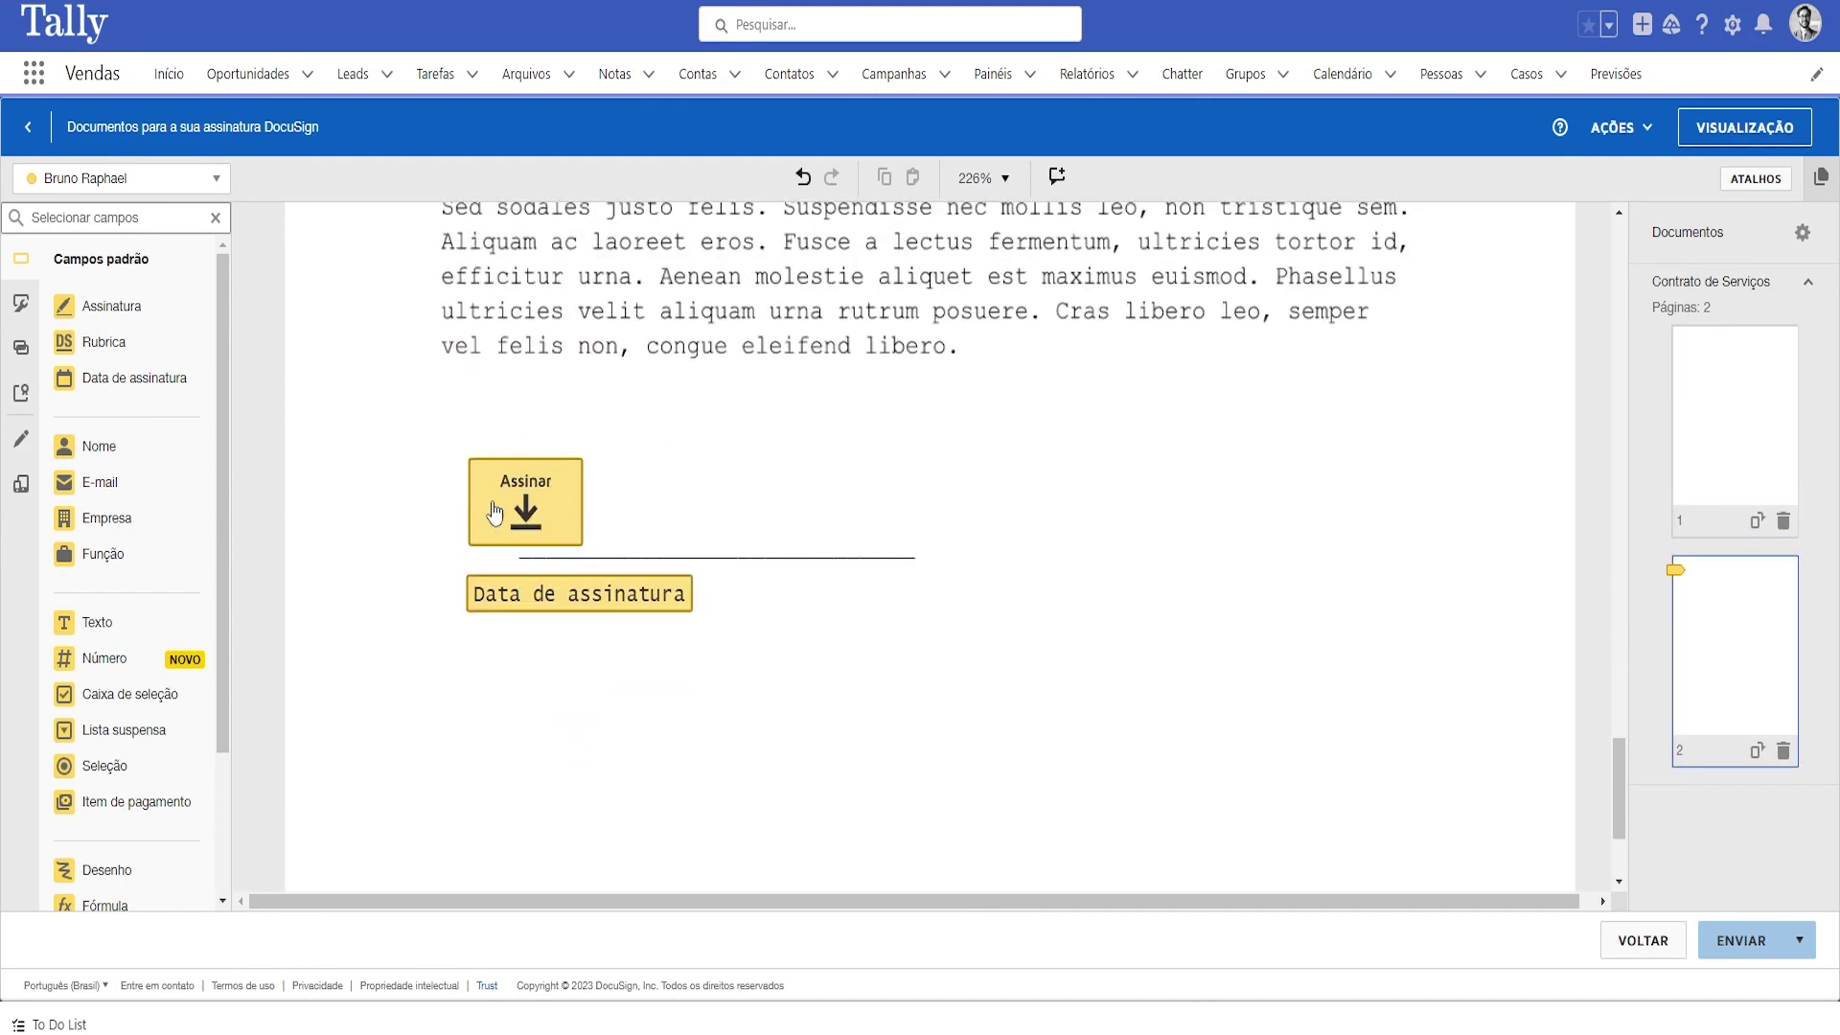
{"action": "left_click", "coordinate": [555, 505]}
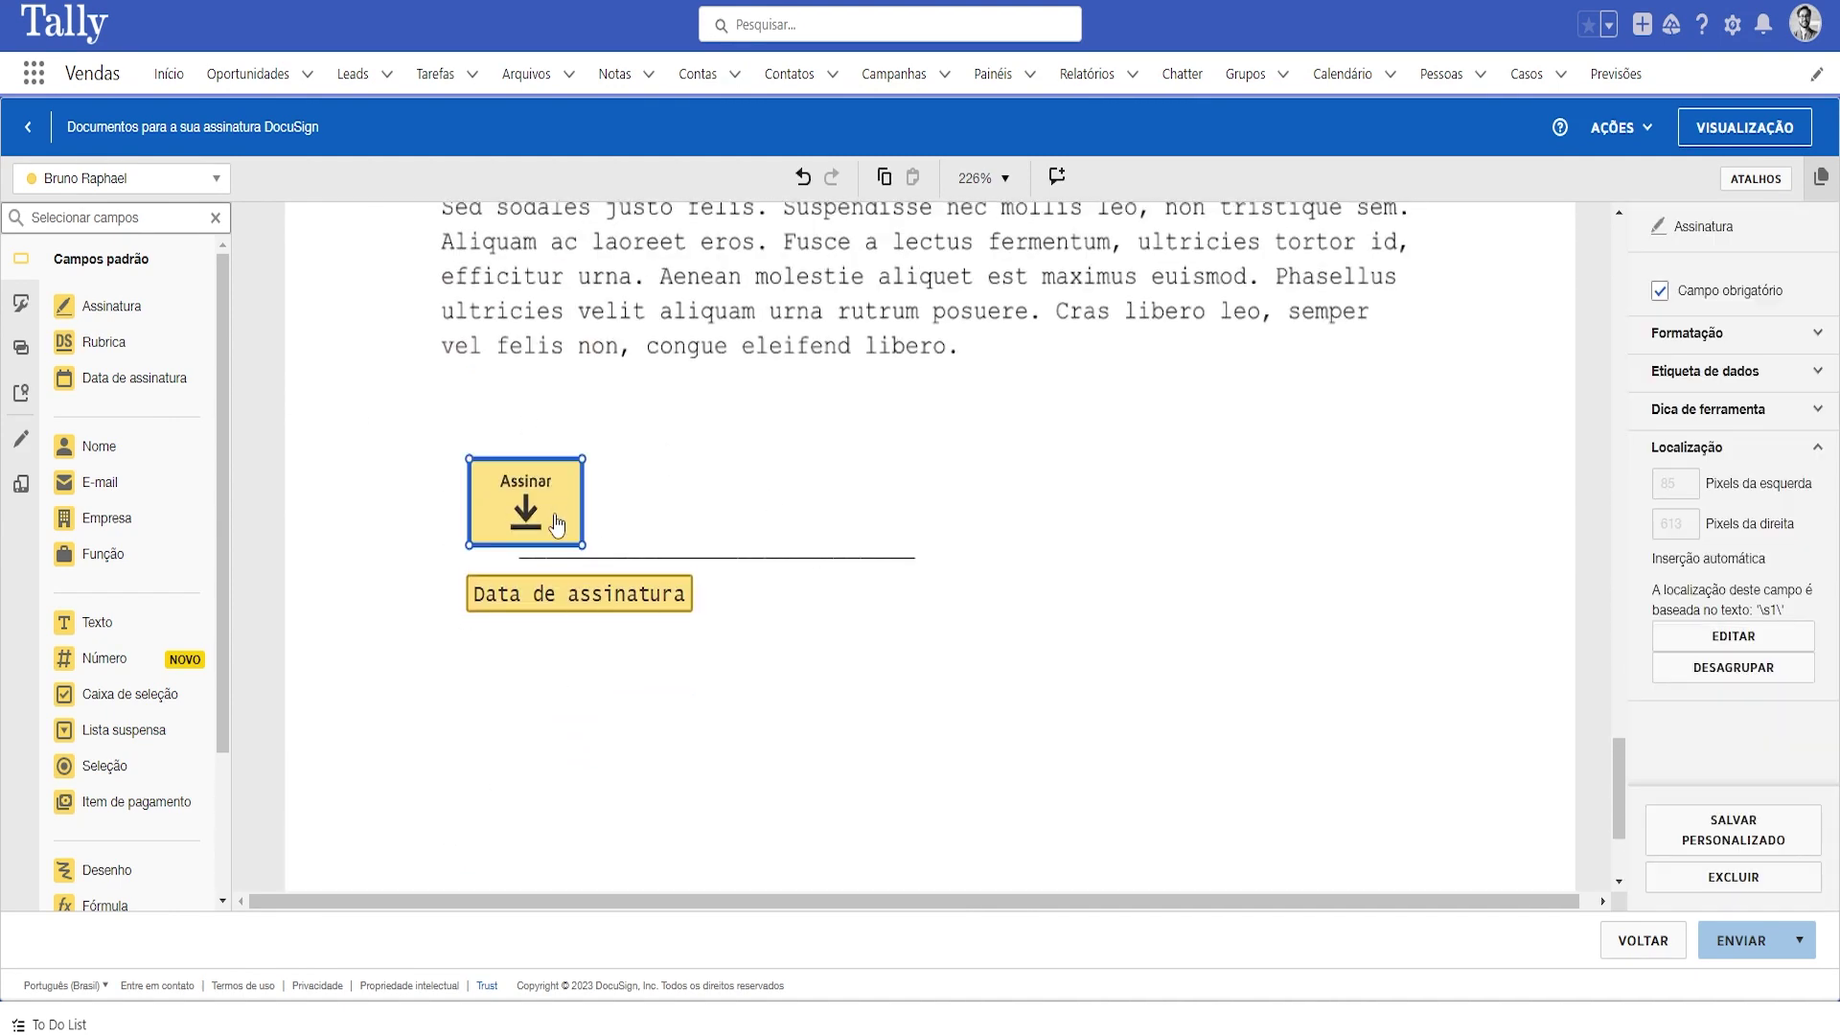
{"action": "left_click", "coordinate": [575, 594]}
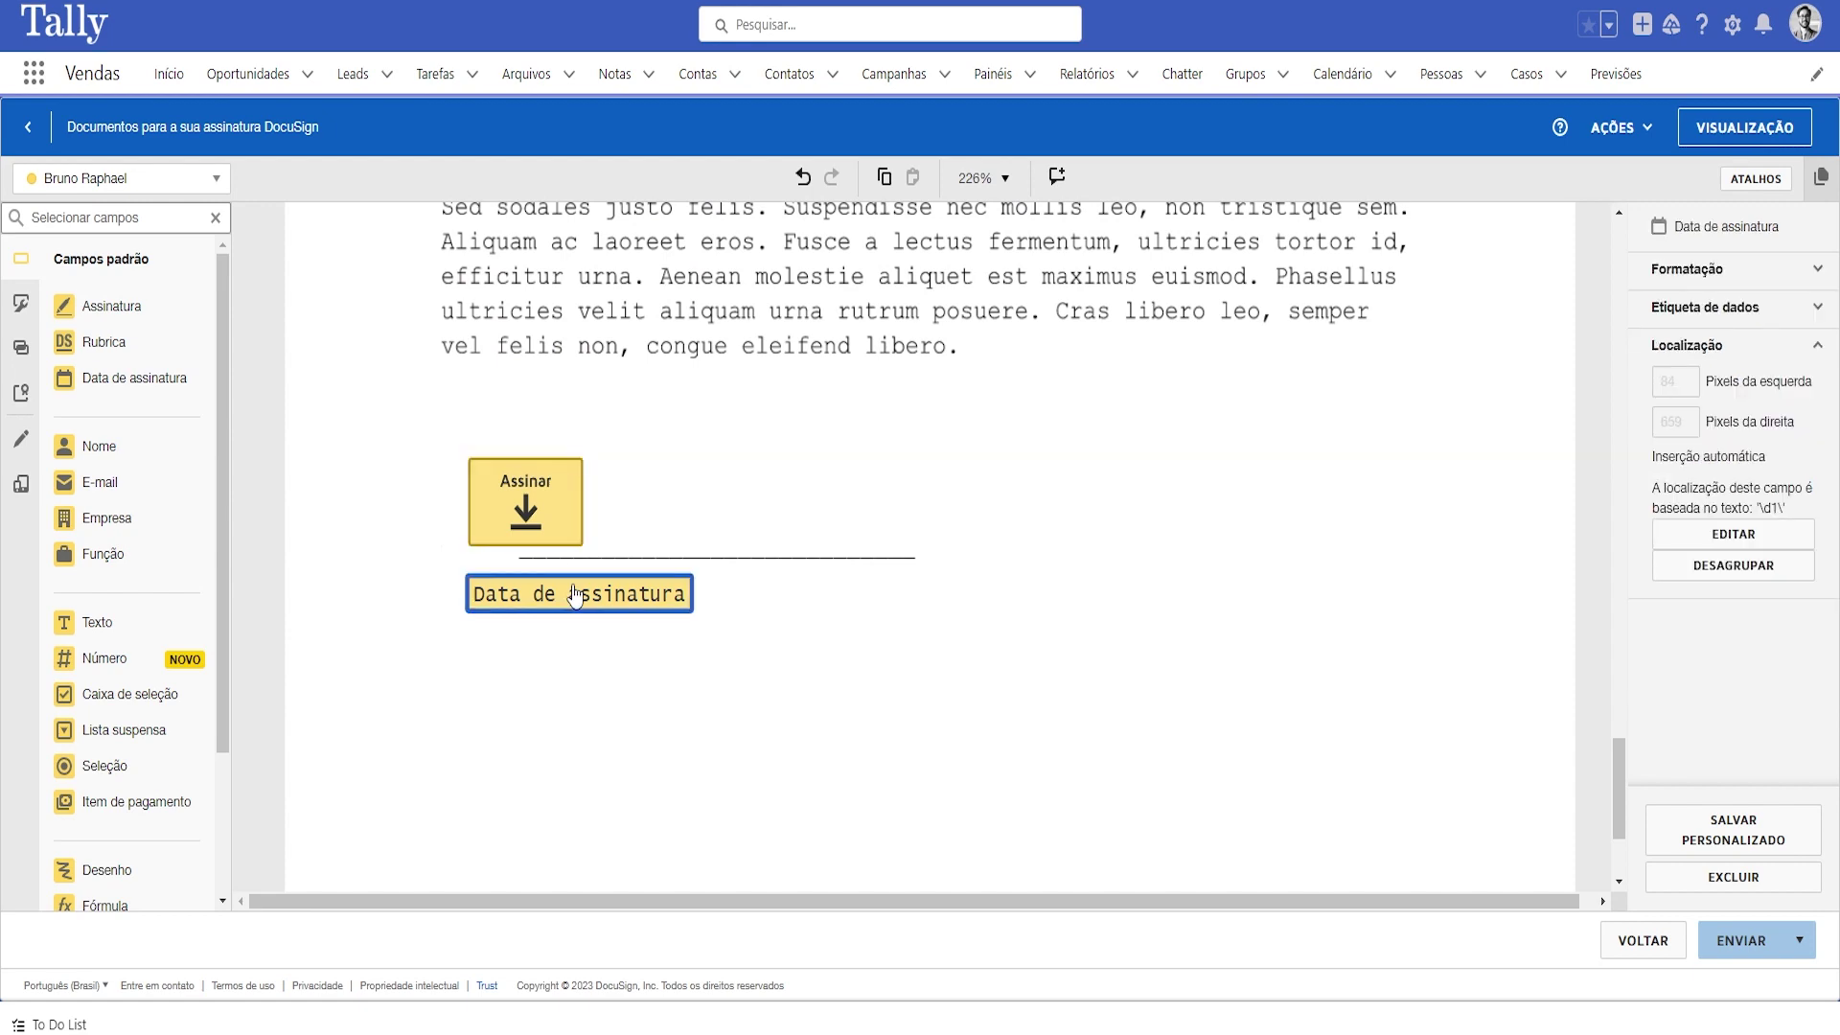
{"action": "left_click", "coordinate": [588, 718]}
Step: Place a Rubrica initials field at the lower right of page 1
{"action": "scroll", "coordinate": [588, 718], "scroll_direction": "up", "scroll_amount": 10}
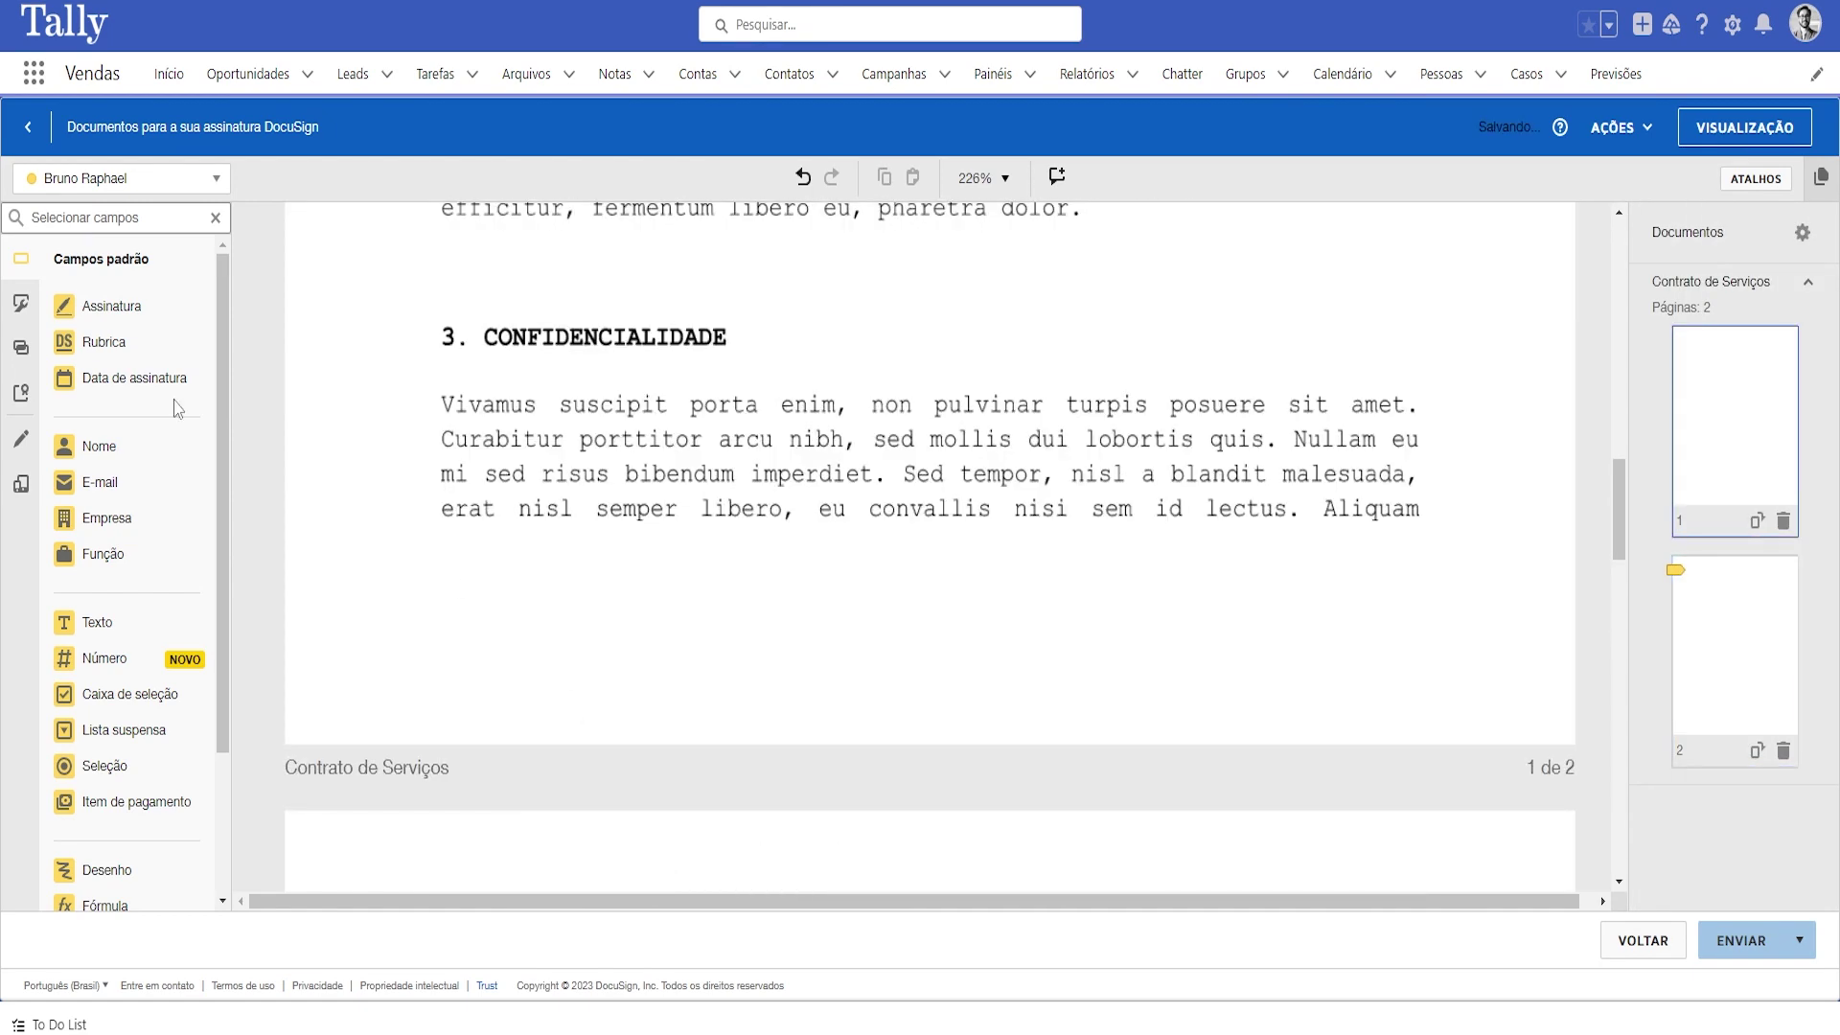
{"action": "left_click", "coordinate": [96, 342]}
{"action": "left_click", "coordinate": [1452, 610]}
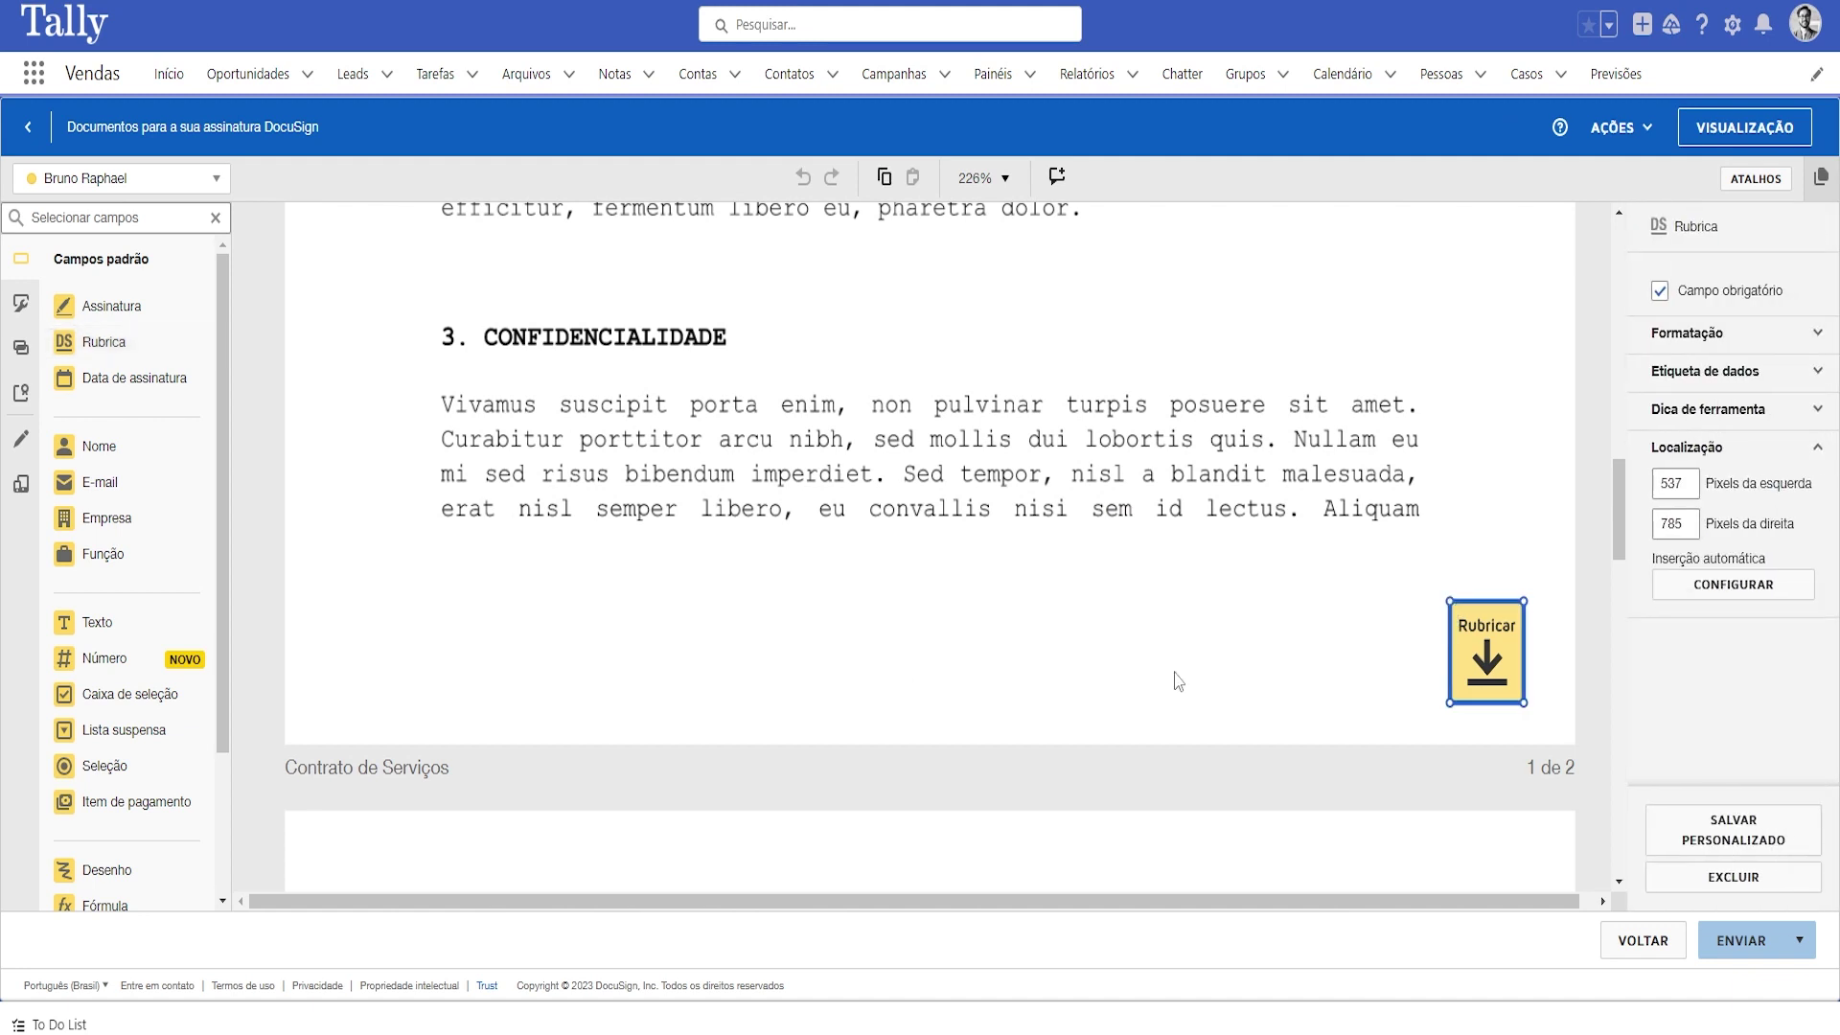
{"action": "left_click", "coordinate": [1195, 690]}
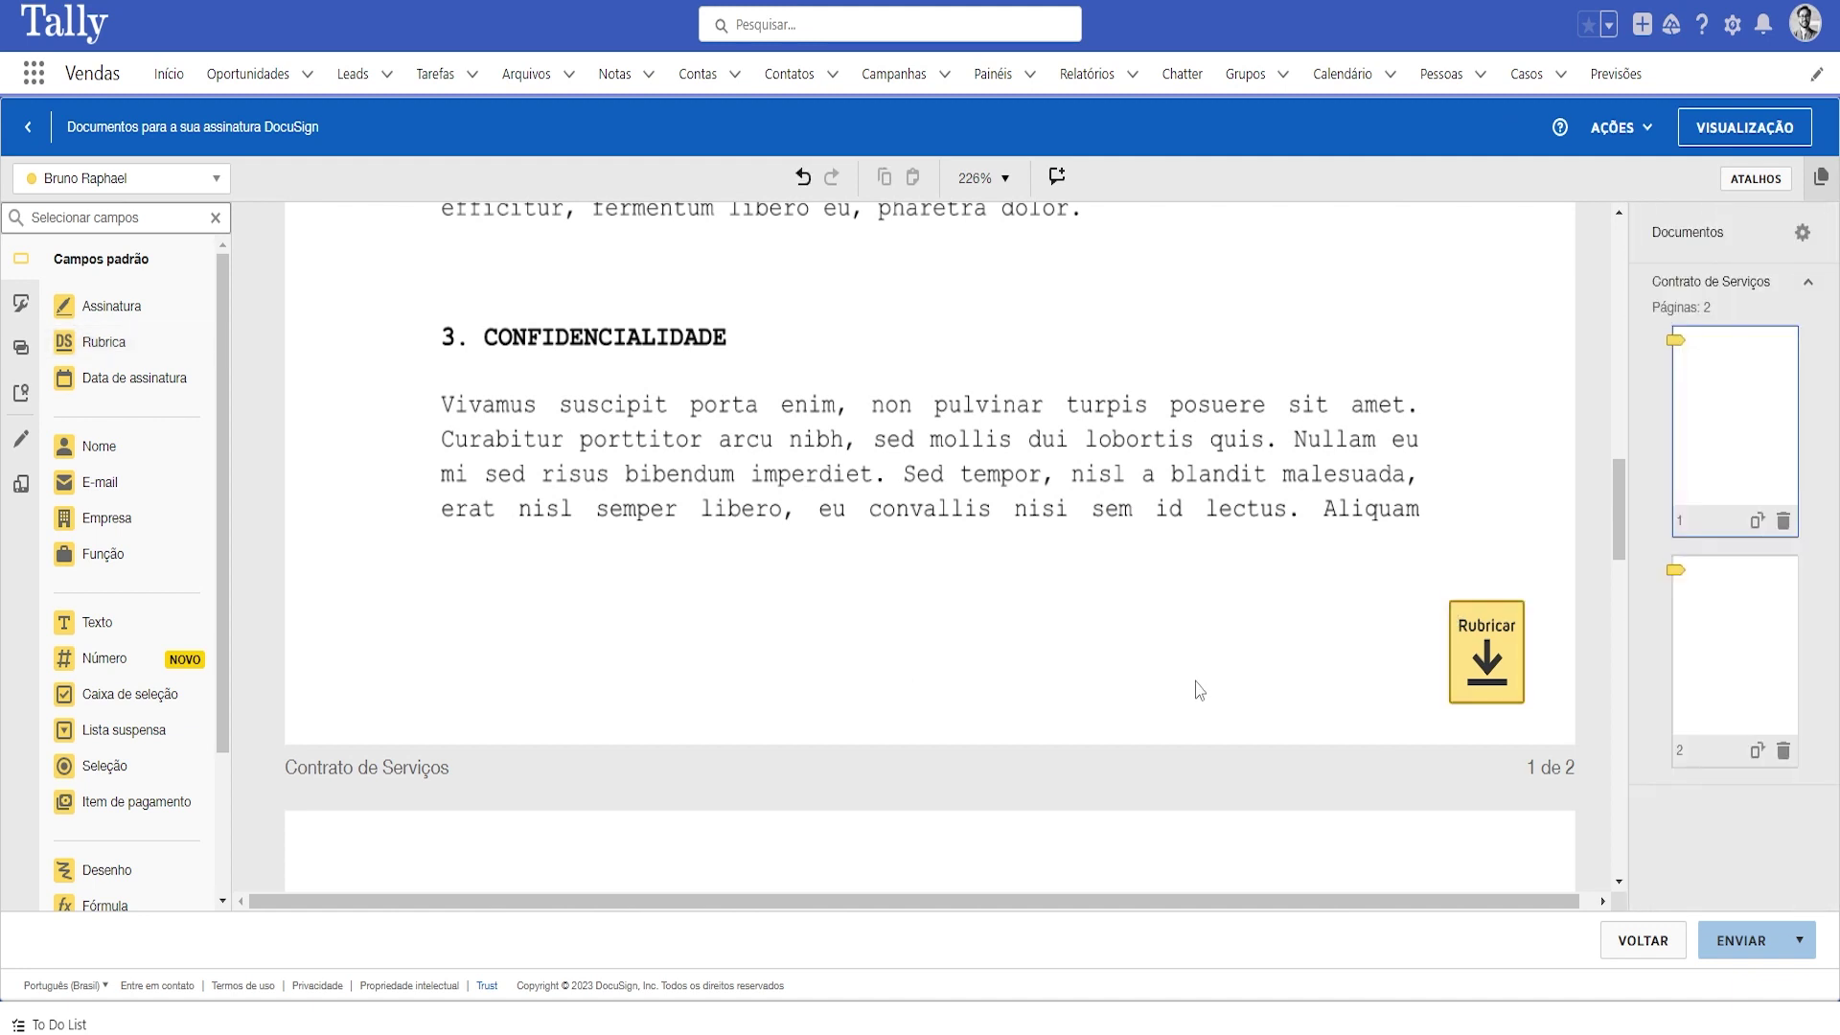
Step: Send the envelope with ENVIAR, then return to the Envelopes da DocuSign list showing DSE-0000000
{"action": "left_click", "coordinate": [1742, 941]}
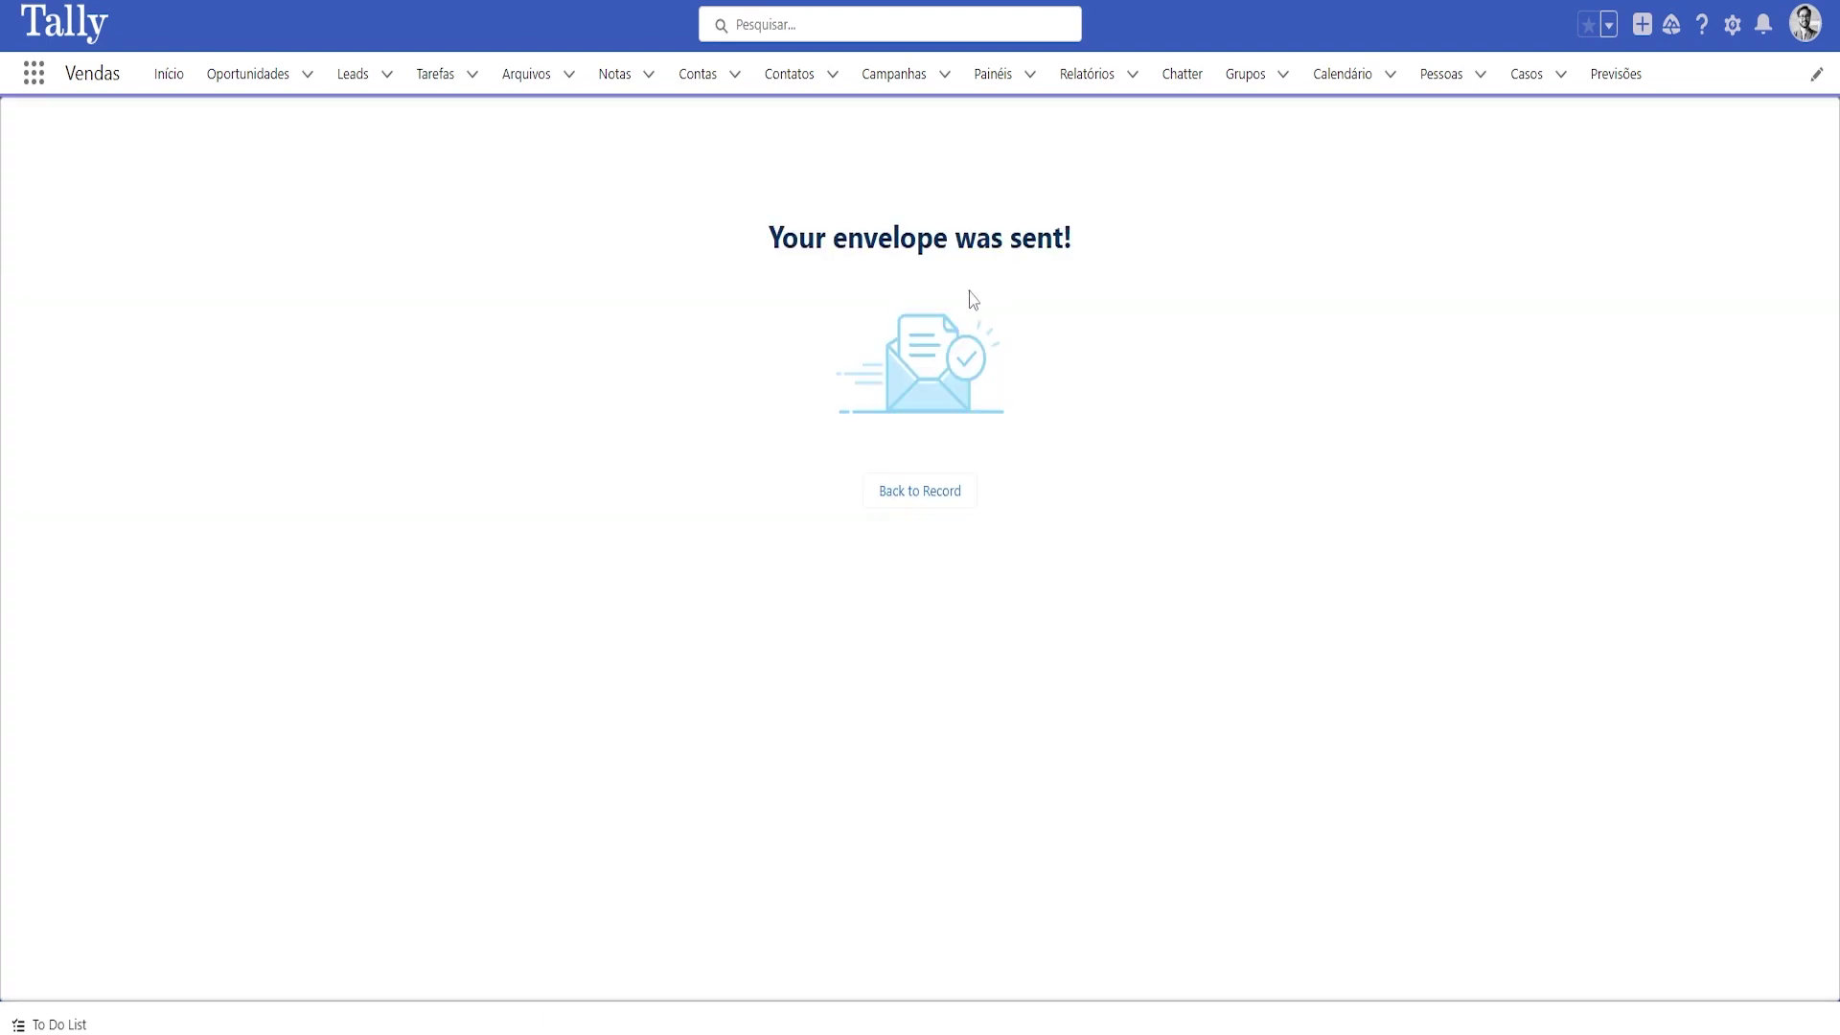
{"action": "left_click", "coordinate": [907, 506]}
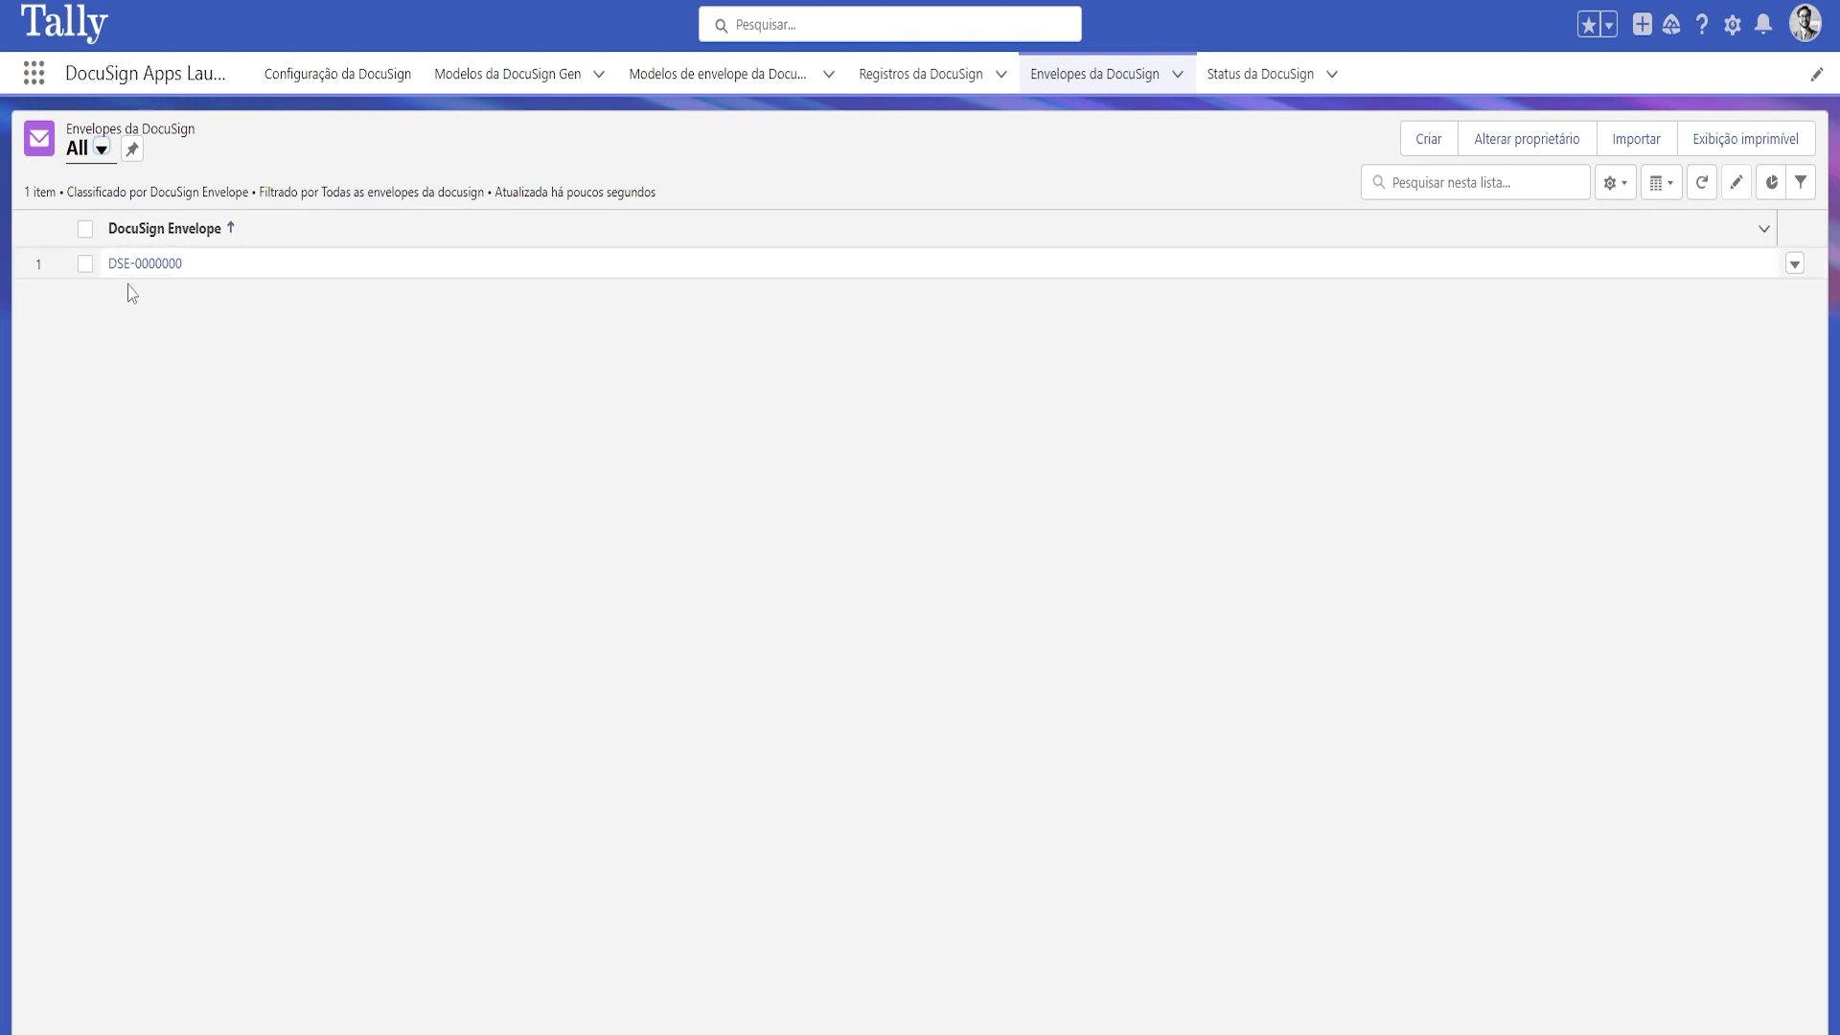
Step: Open envelope DSE-0000000 and select its name, DocuSign envelope ID and Salesforce source ID
{"action": "left_click", "coordinate": [161, 263]}
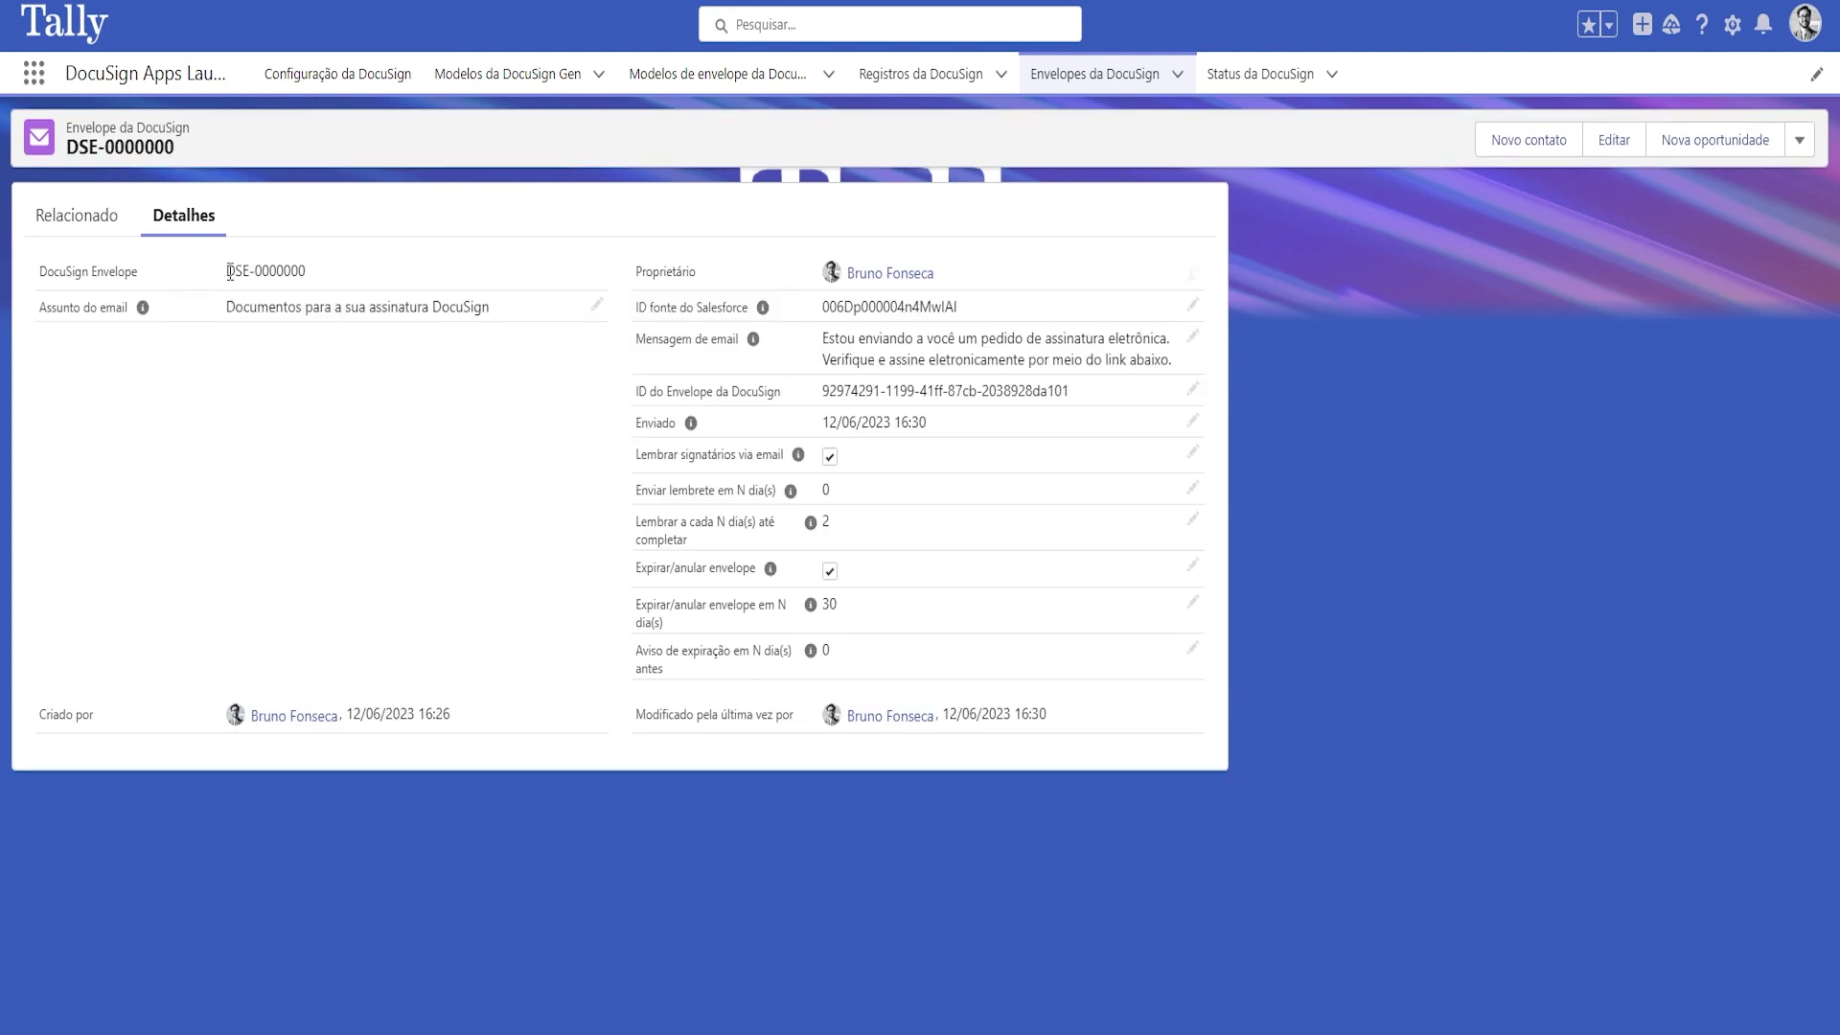
{"action": "left_click_drag", "start_coordinate": [226, 272], "coordinate": [314, 283]}
{"action": "left_click_drag", "start_coordinate": [822, 391], "coordinate": [1077, 392]}
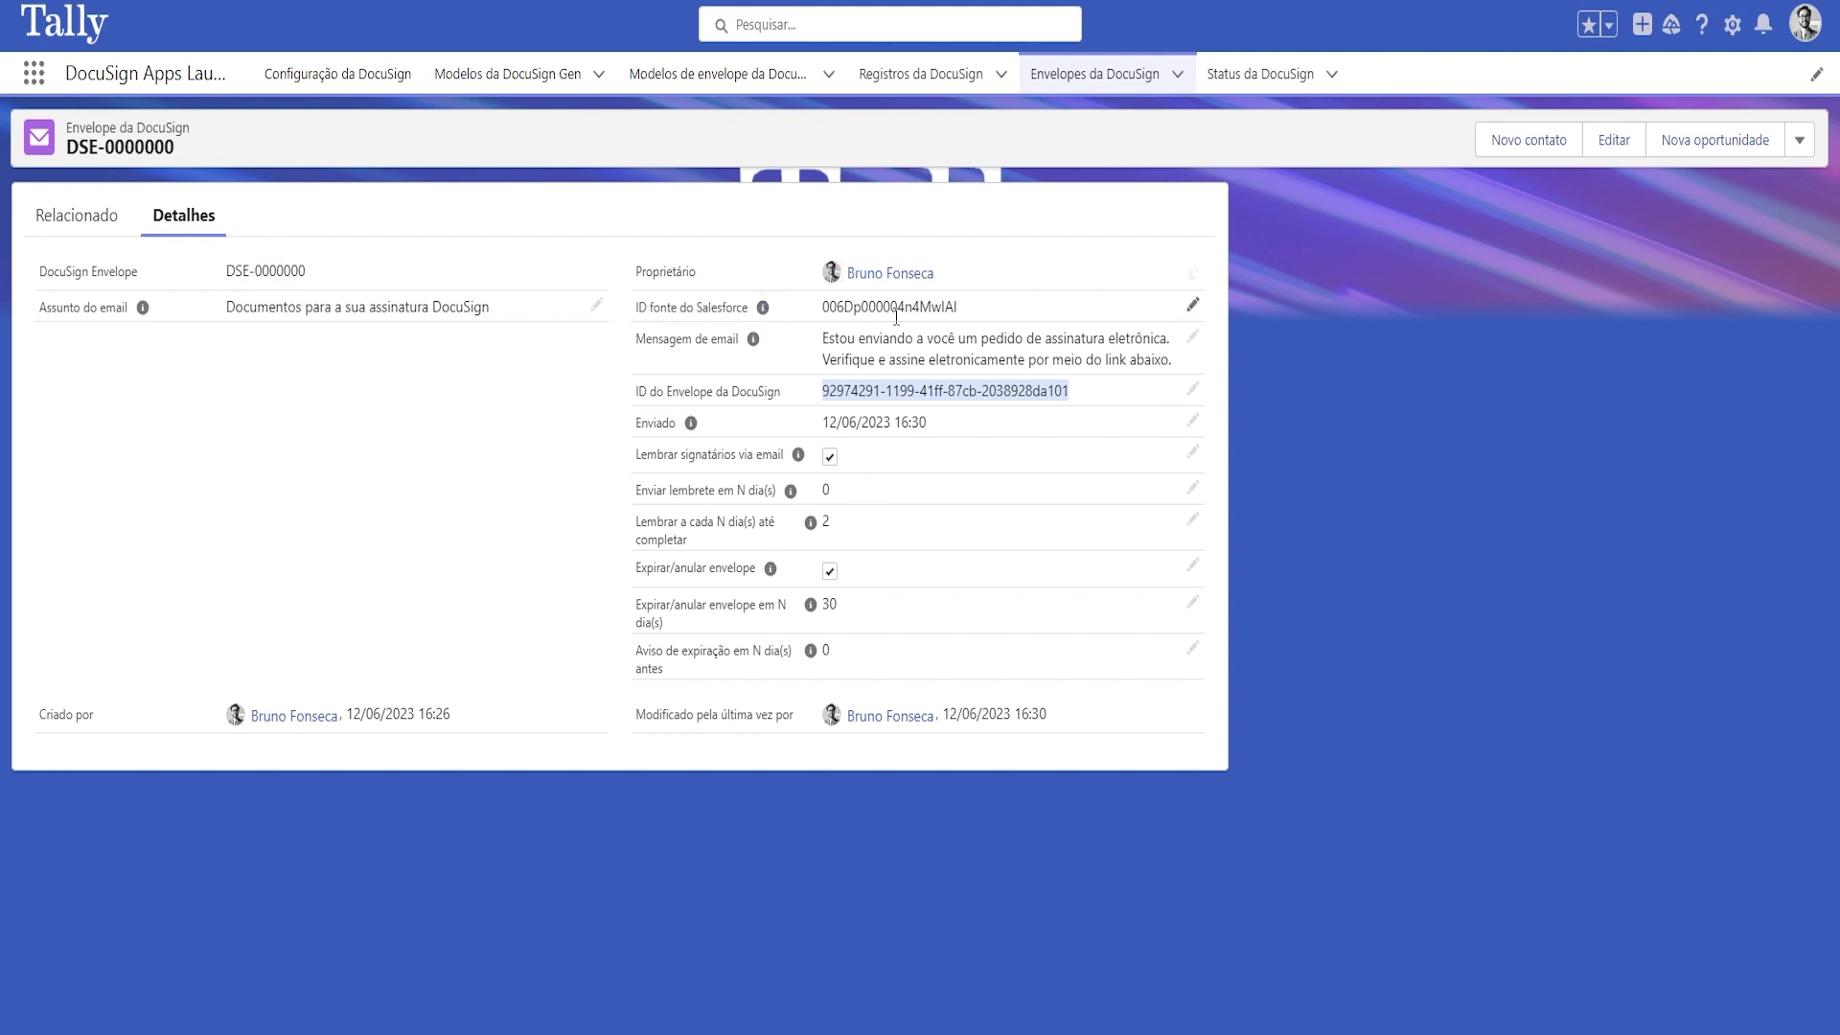
{"action": "left_click_drag", "start_coordinate": [958, 308], "coordinate": [822, 319]}
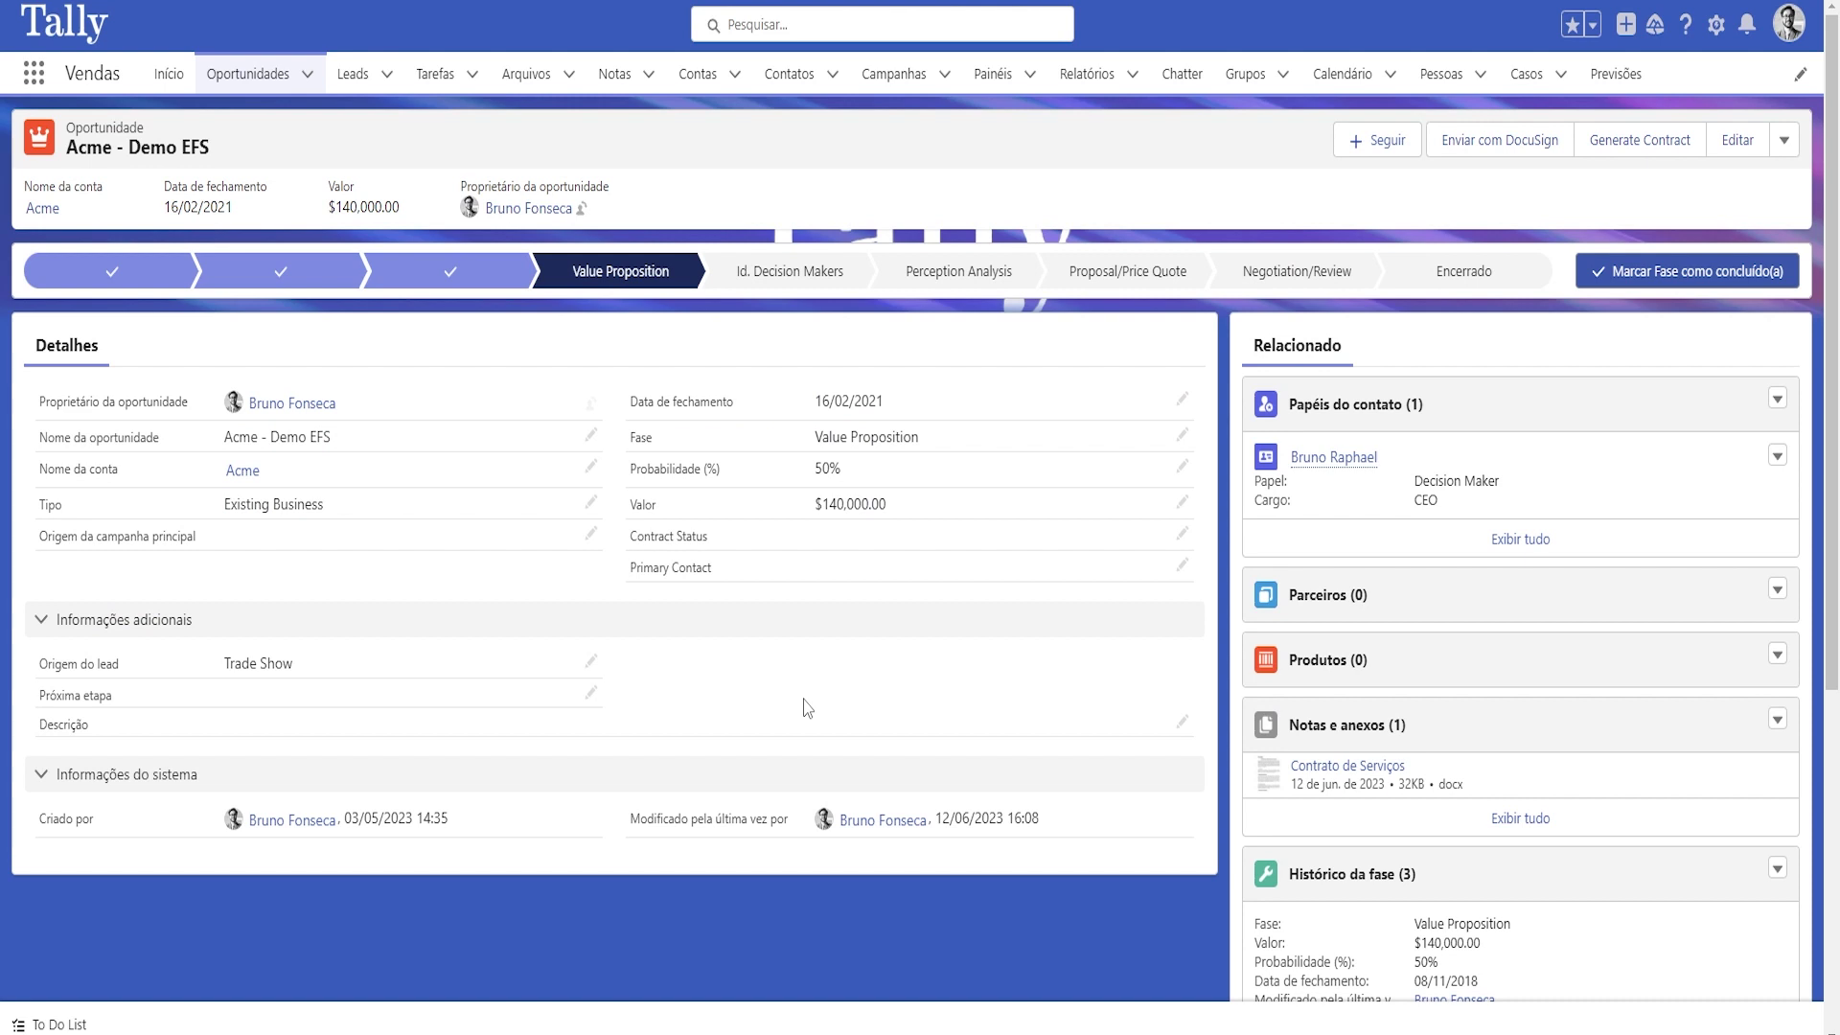
Step: Scroll to check the envelope is Signed with three attachments, including the Certificate of Completion
{"action": "scroll", "coordinate": [808, 709], "scroll_direction": "down", "scroll_amount": 5}
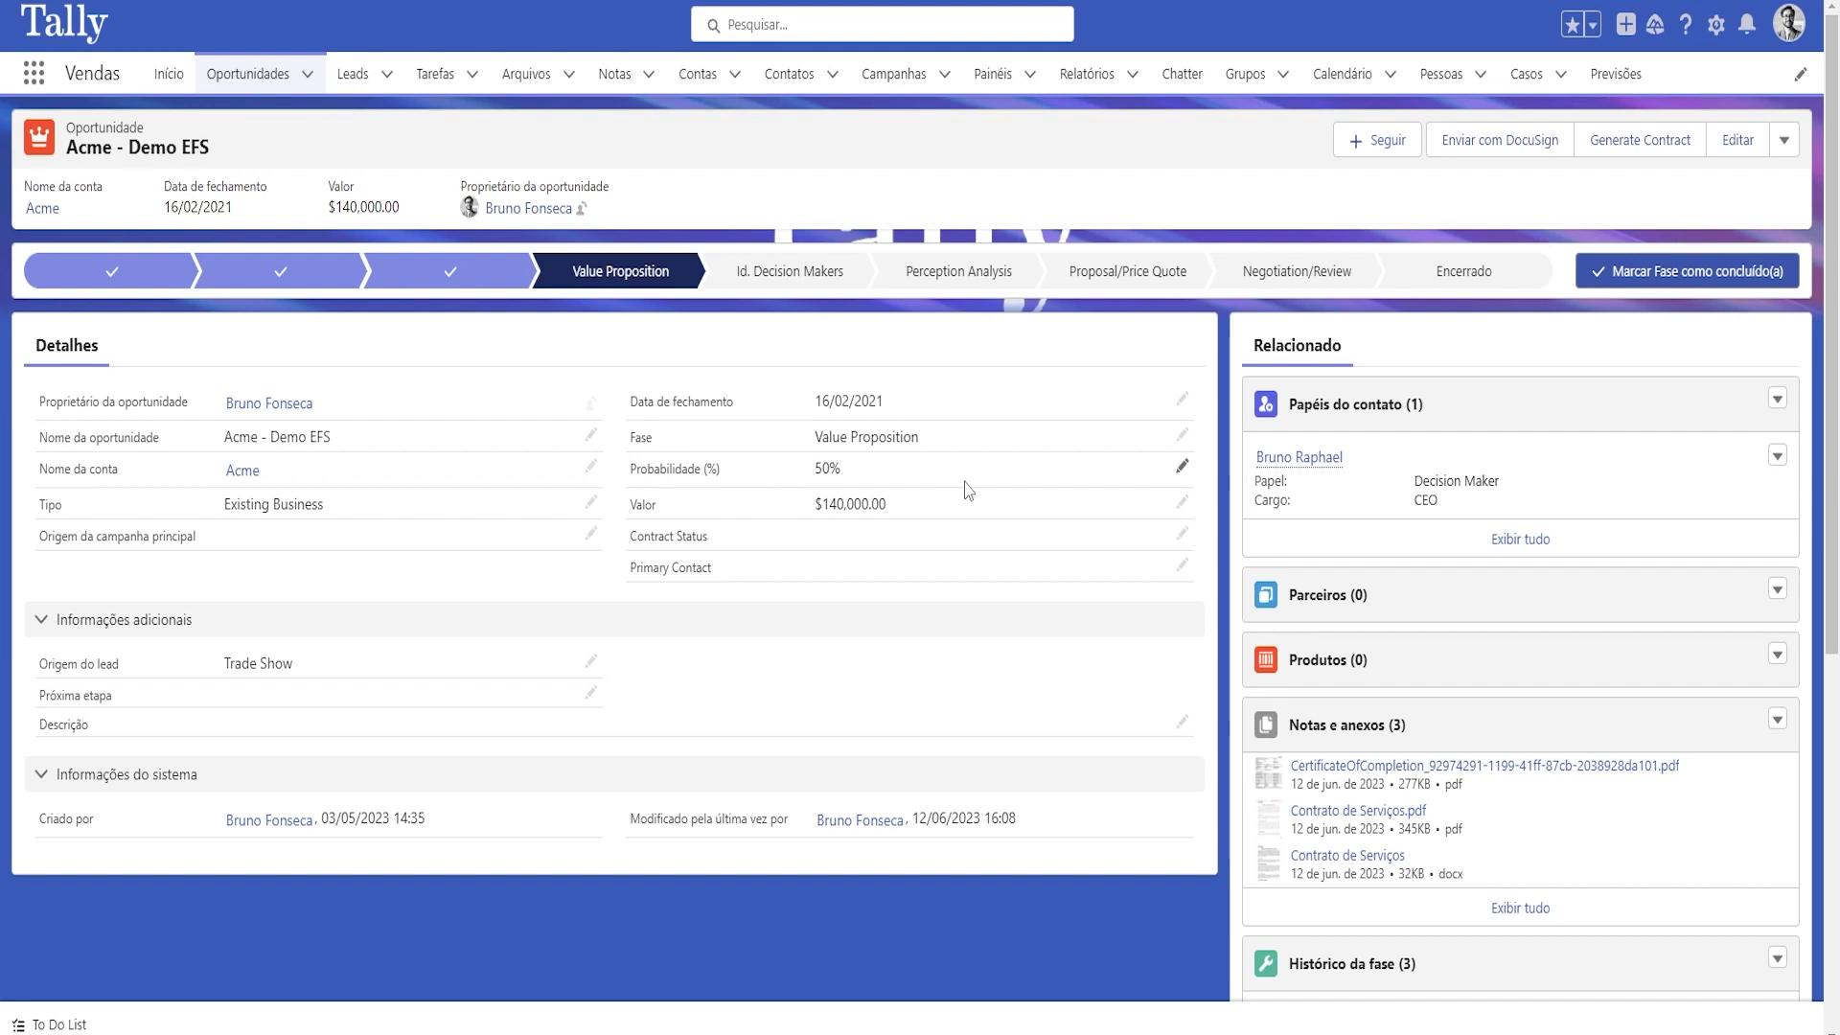
{"action": "scroll", "coordinate": [966, 490], "scroll_direction": "down", "scroll_amount": 6}
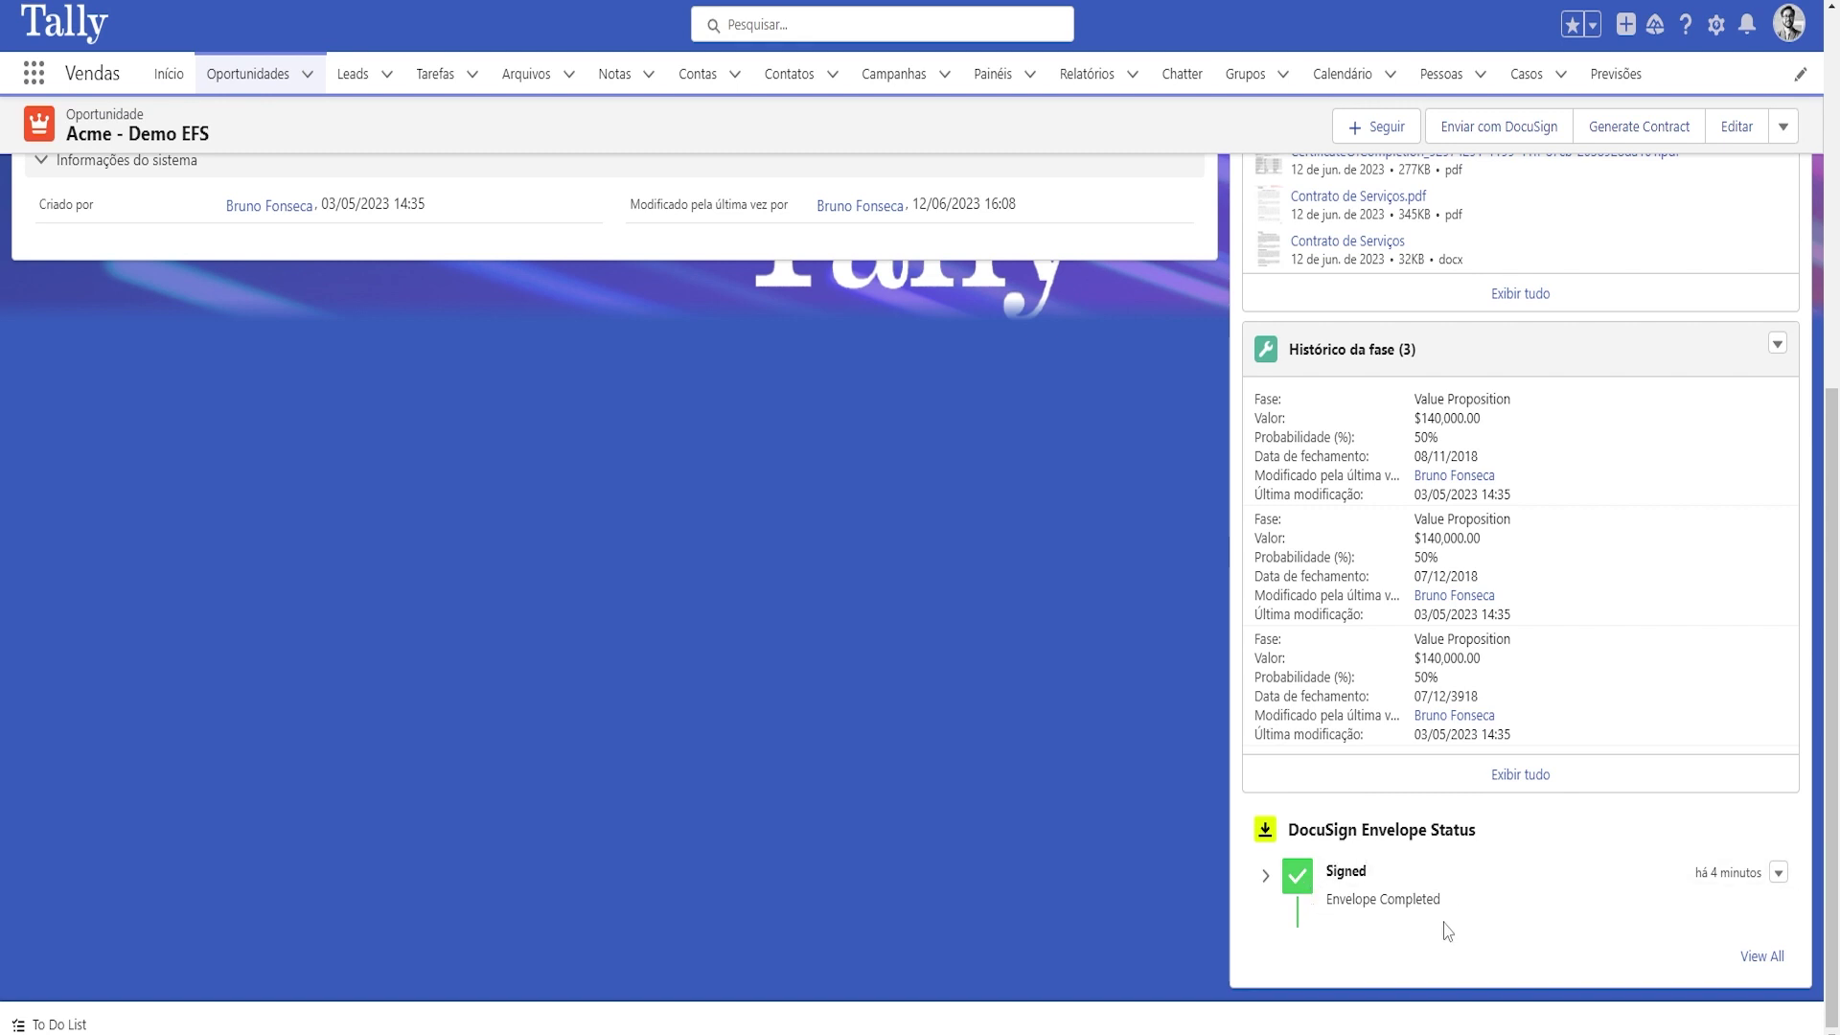
{"action": "scroll", "coordinate": [1446, 930], "scroll_direction": "up", "scroll_amount": 5}
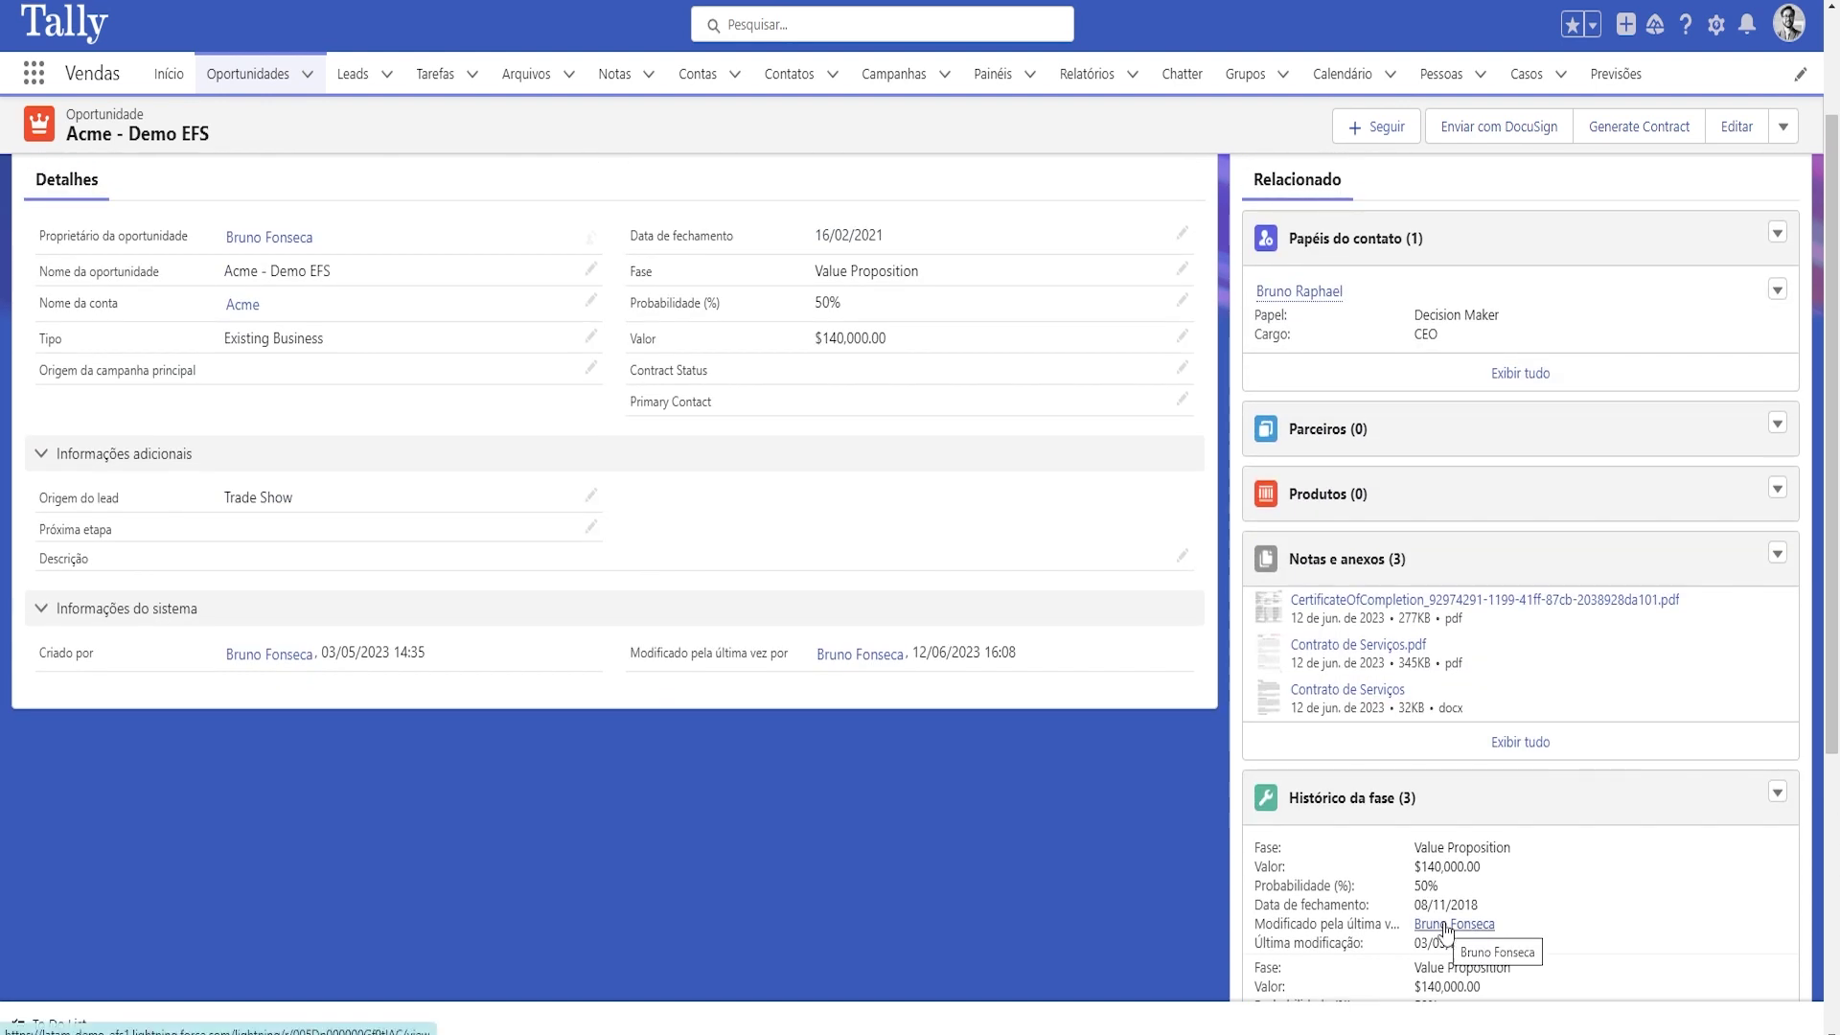
{"action": "left_click", "coordinate": [1371, 648]}
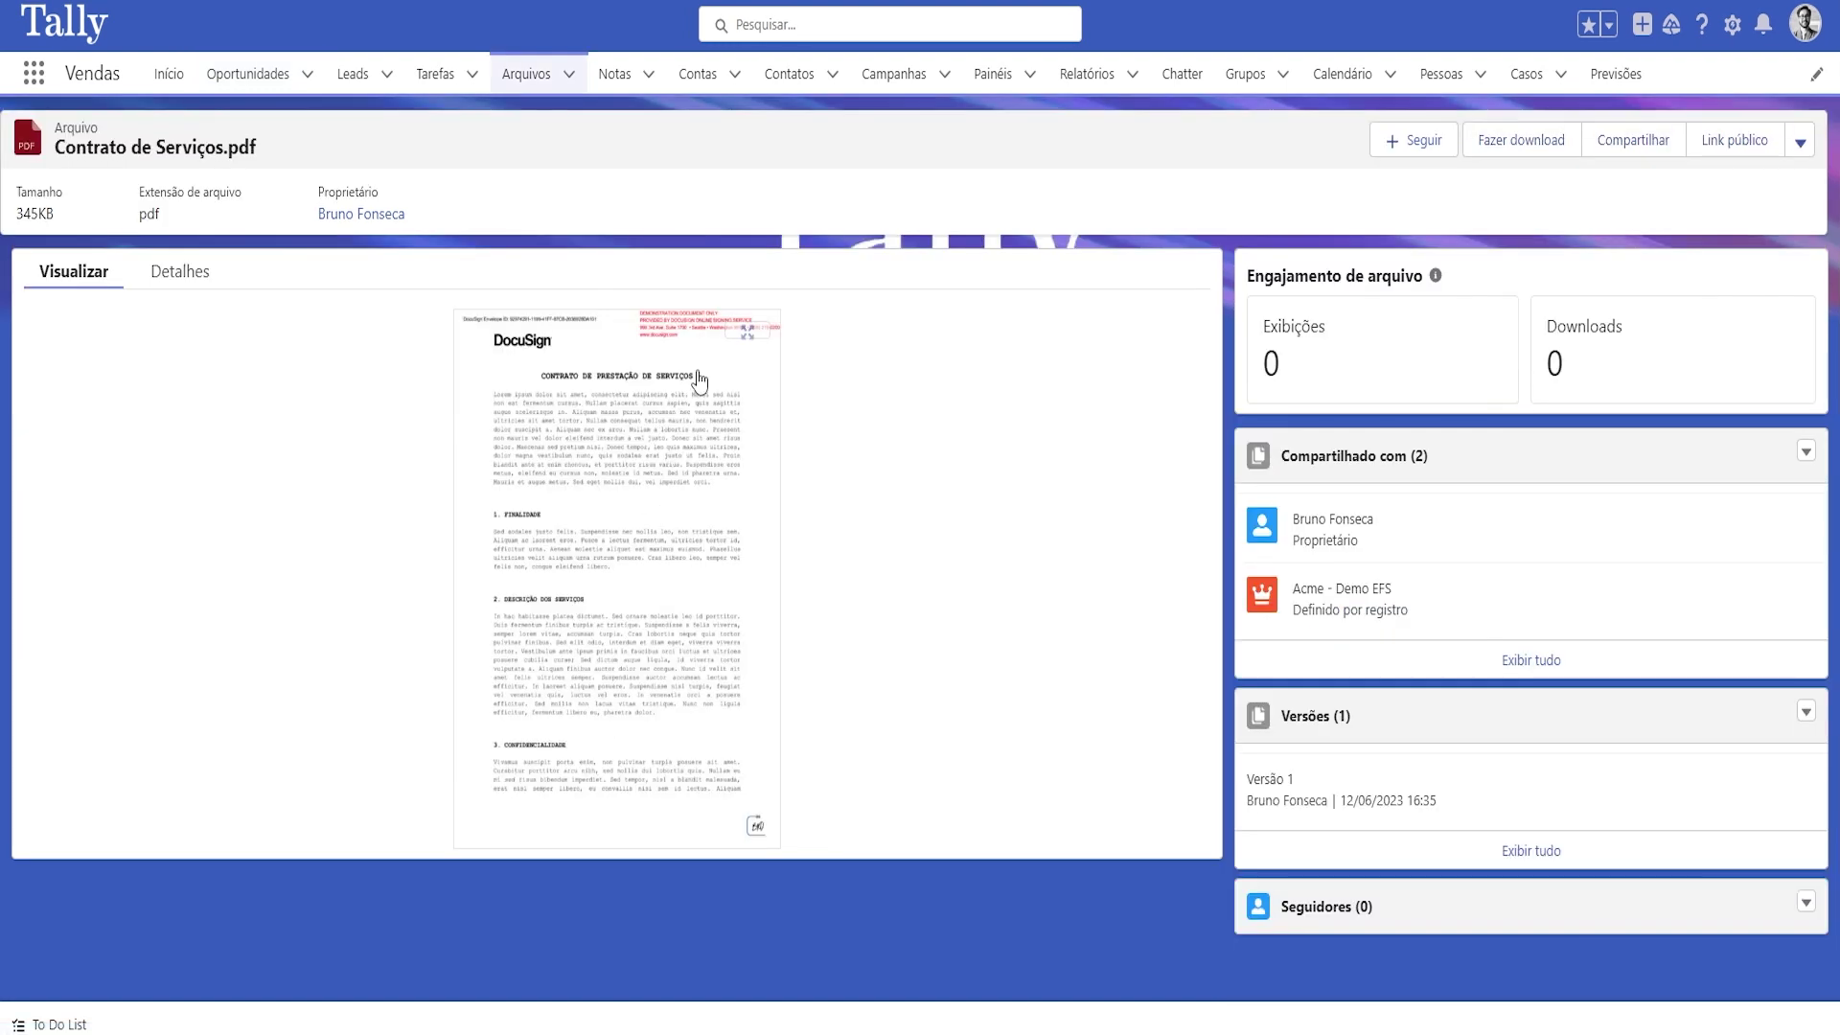
{"action": "left_click", "coordinate": [740, 330]}
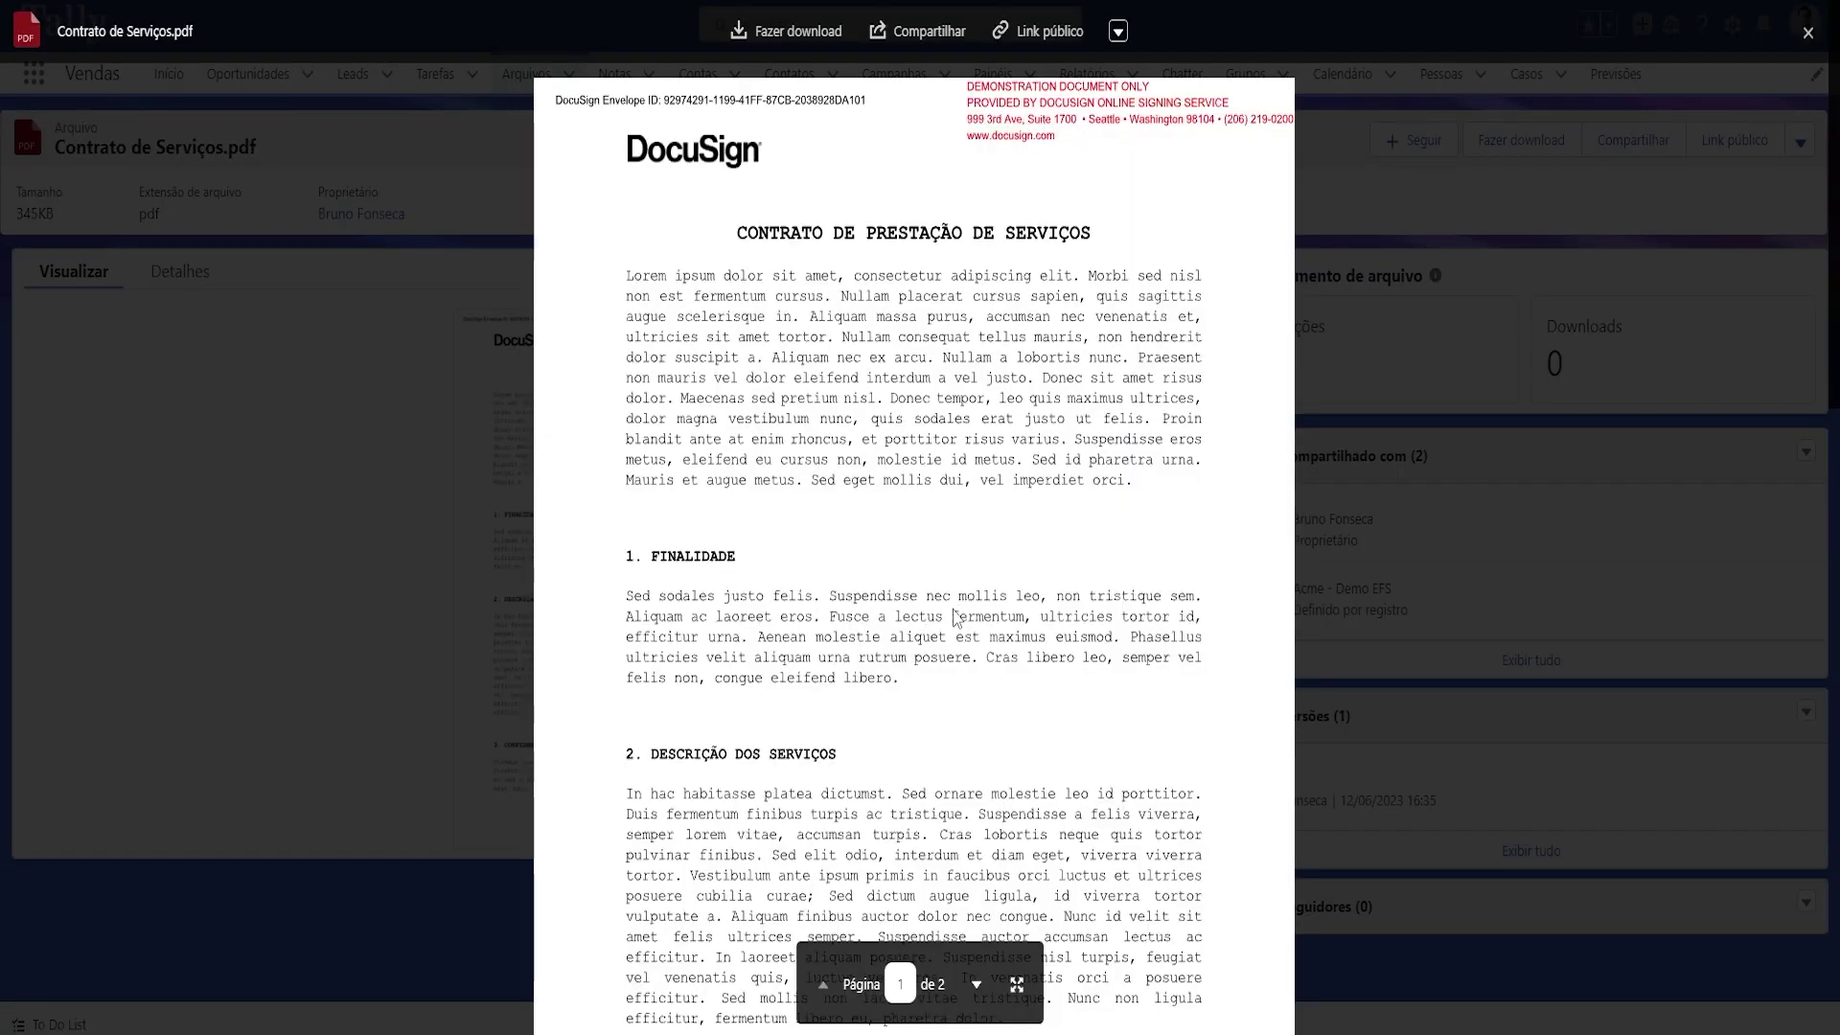
{"action": "scroll", "coordinate": [955, 616], "scroll_direction": "down", "scroll_amount": 10}
{"action": "left_click_drag", "start_coordinate": [673, 402], "coordinate": [809, 393]}
{"action": "scroll", "coordinate": [1116, 391], "scroll_direction": "down", "scroll_amount": 6}
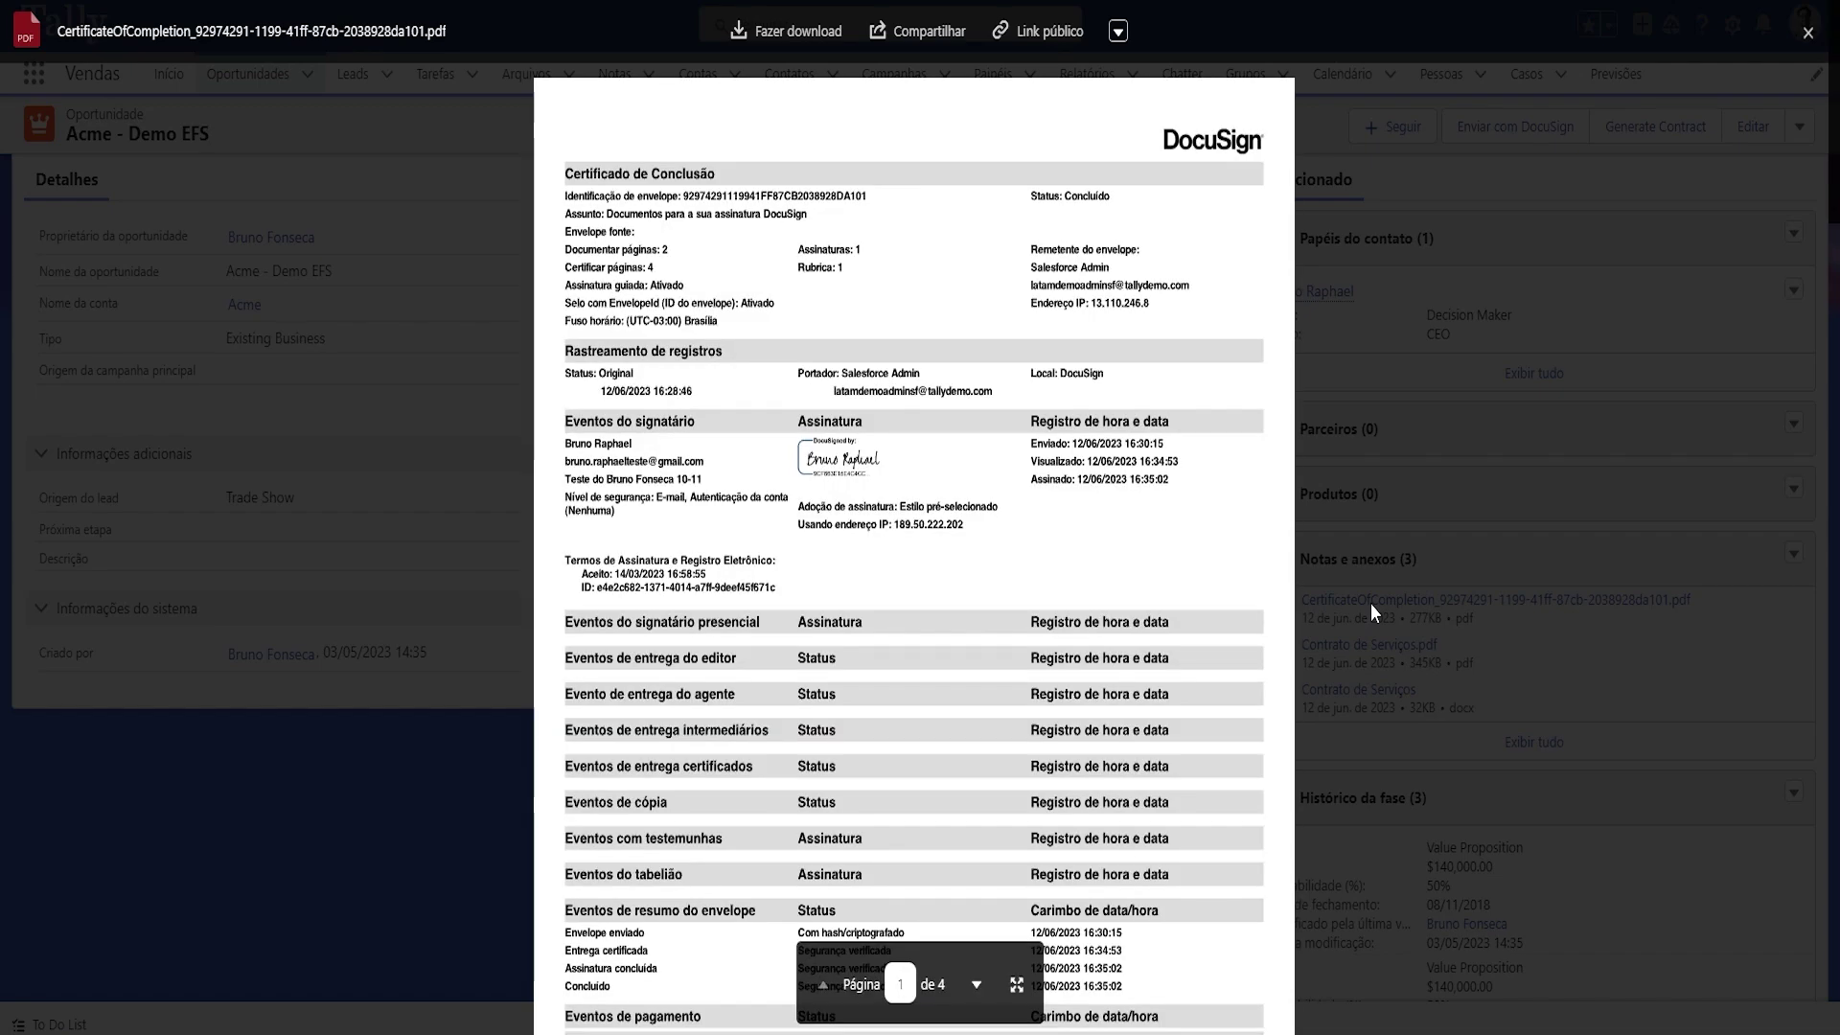
{"action": "scroll", "coordinate": [1029, 572], "scroll_direction": "down", "scroll_amount": 7}
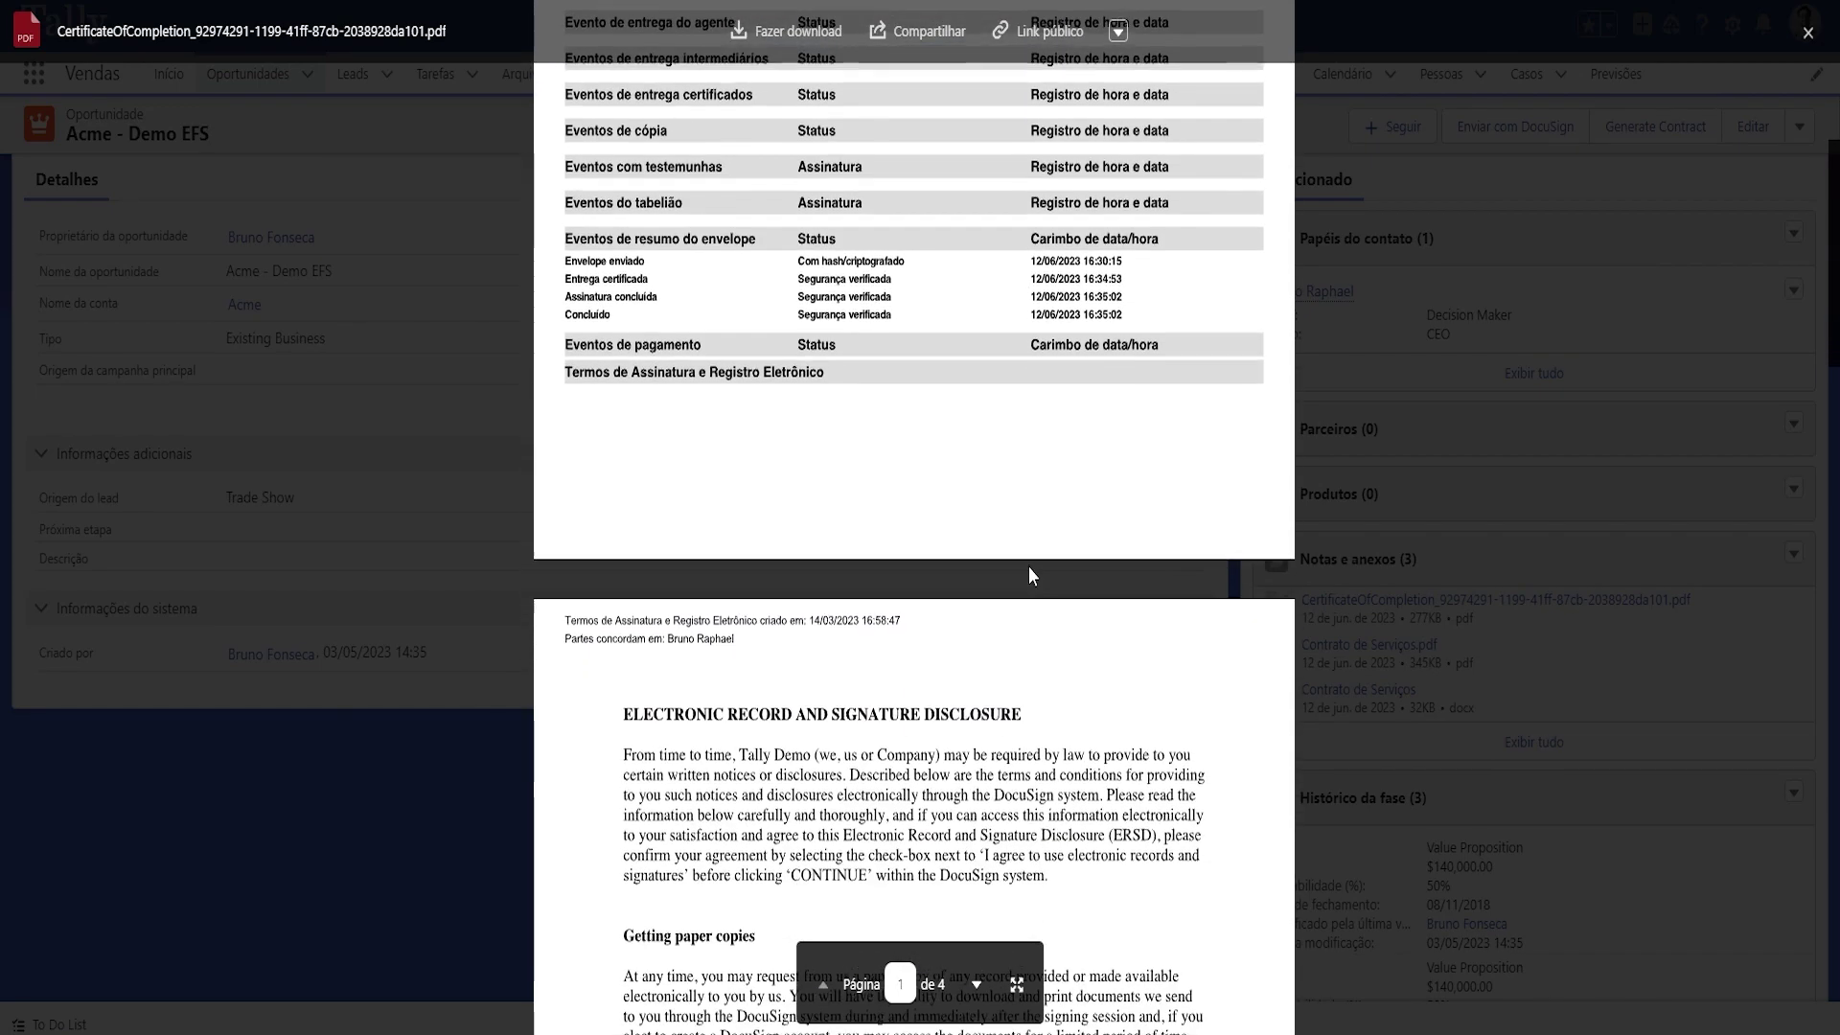
{"action": "scroll", "coordinate": [1029, 575], "scroll_direction": "down", "scroll_amount": 13}
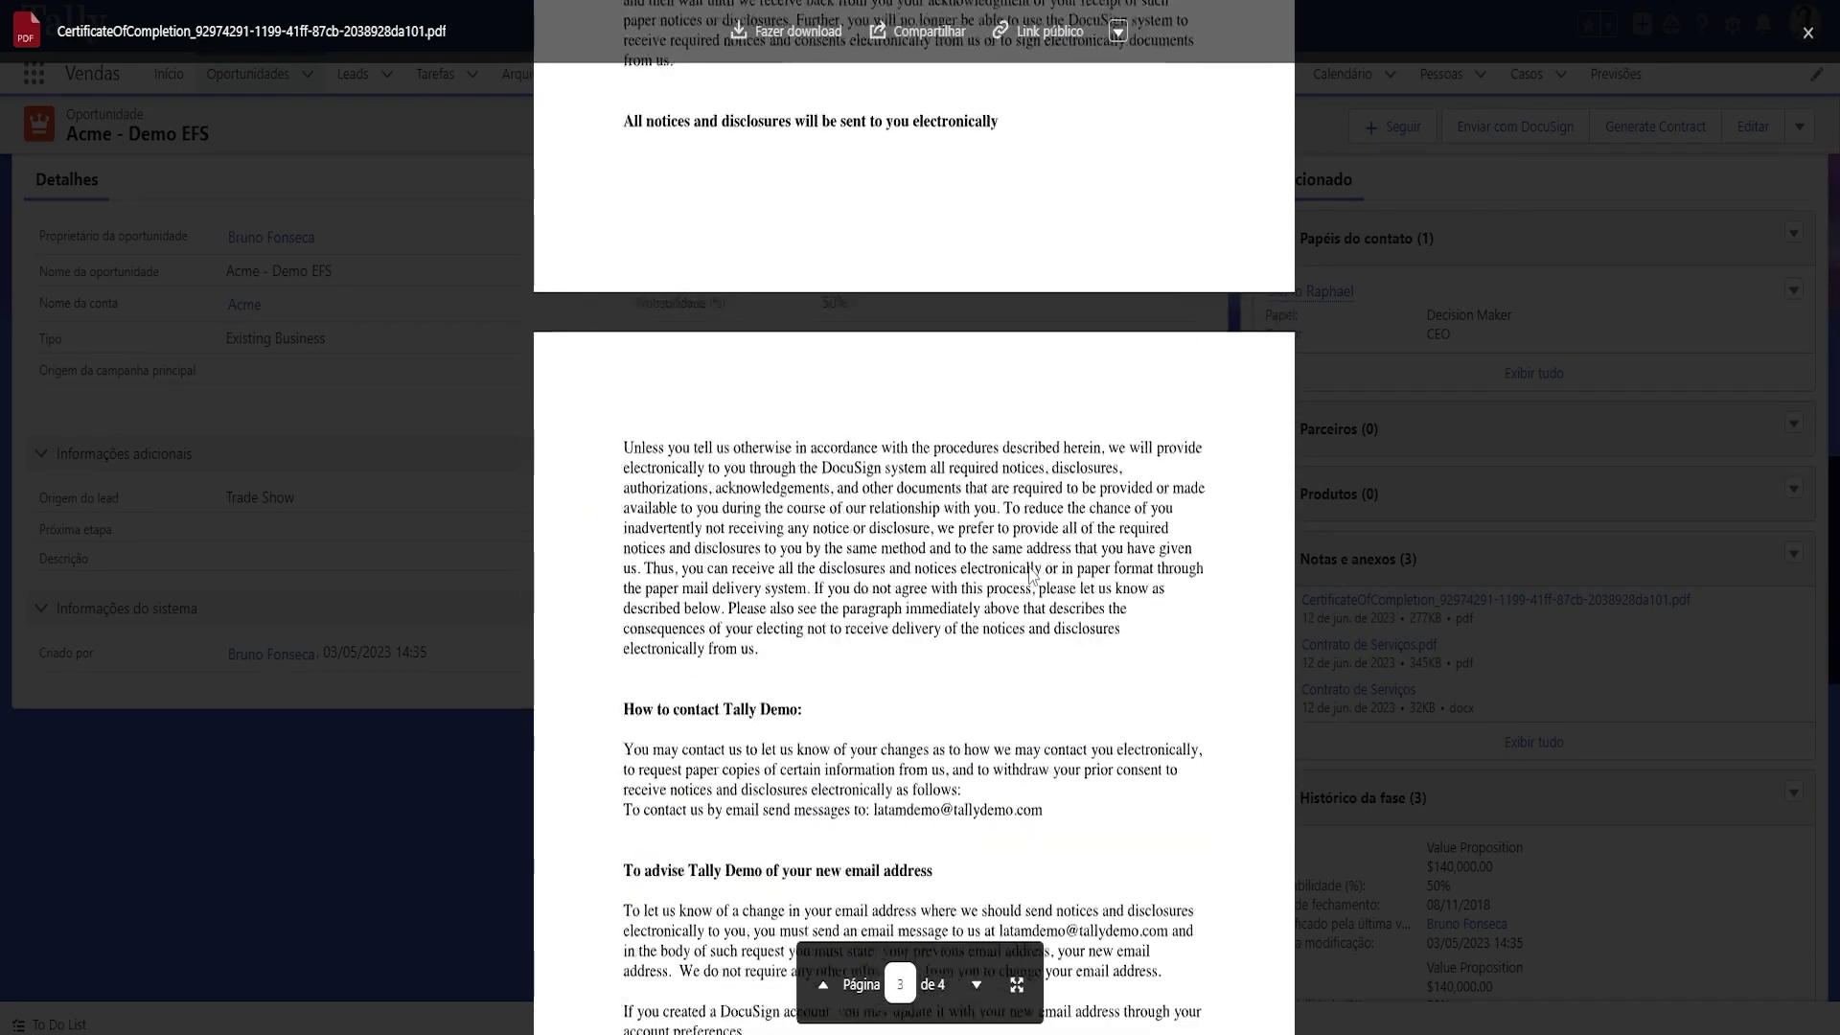
{"action": "scroll", "coordinate": [1030, 575], "scroll_direction": "down", "scroll_amount": 12}
{"action": "key", "text": "Escape"}
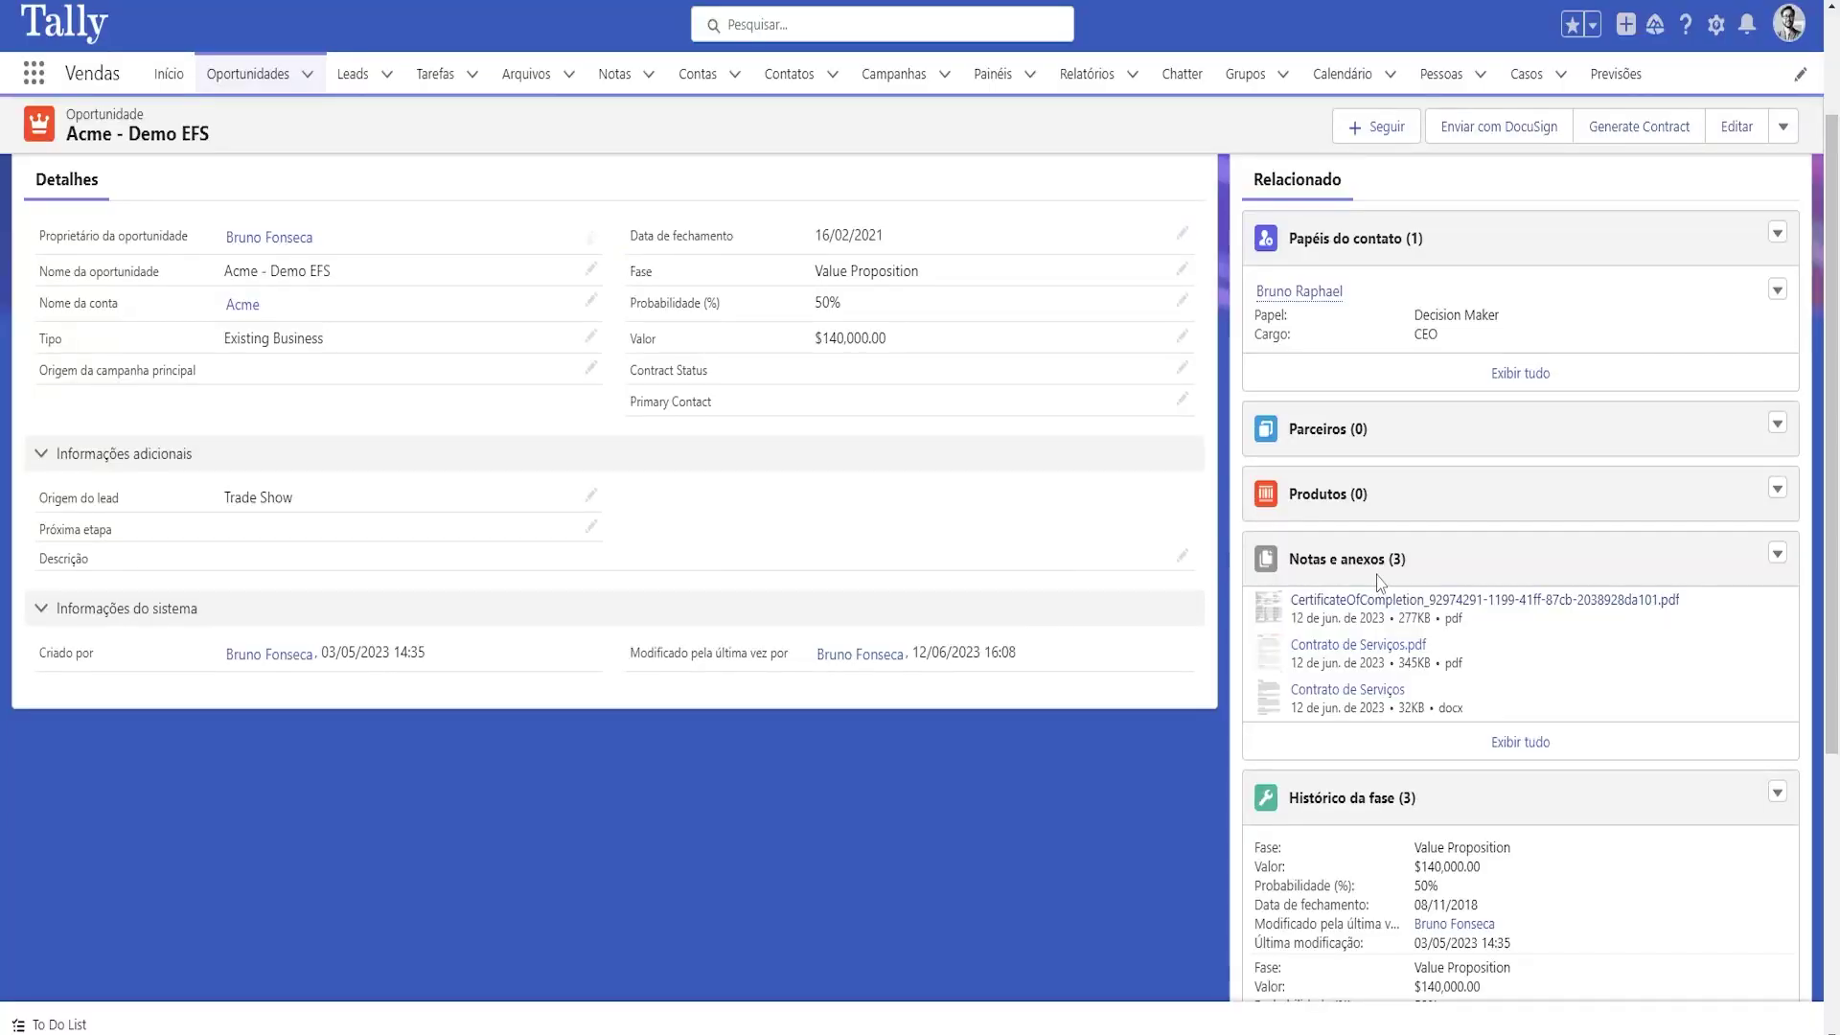